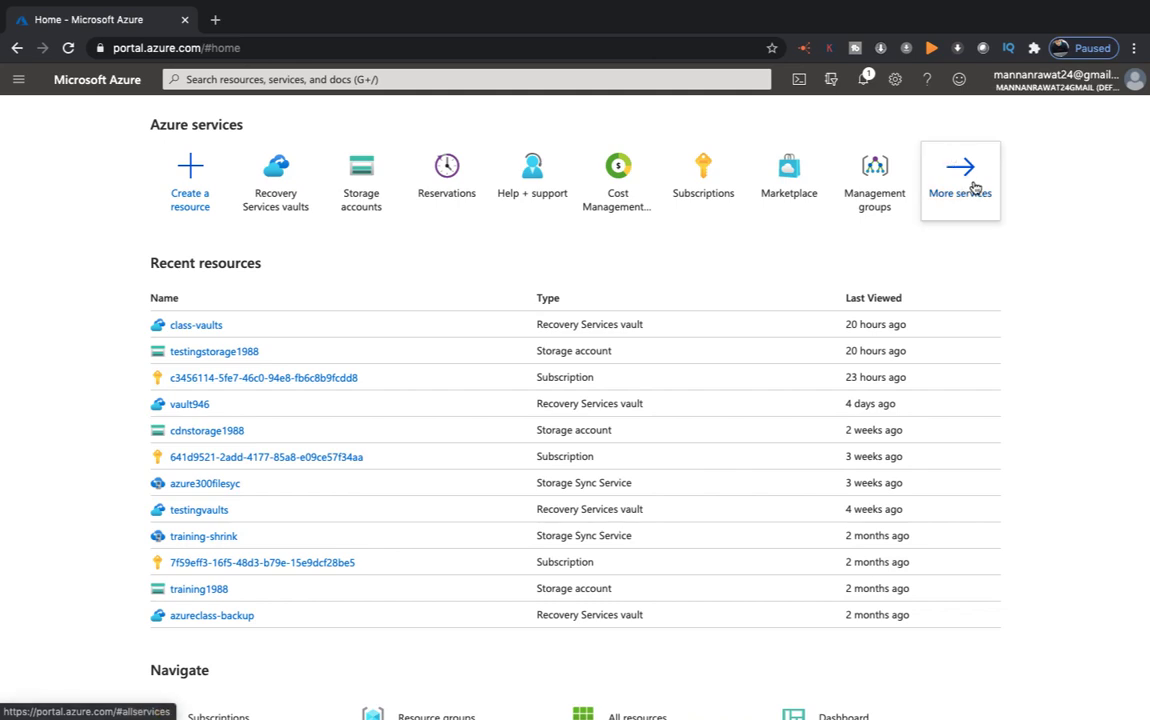
Find network security groups among the networking services and start creating a new one
left_click(972, 186)
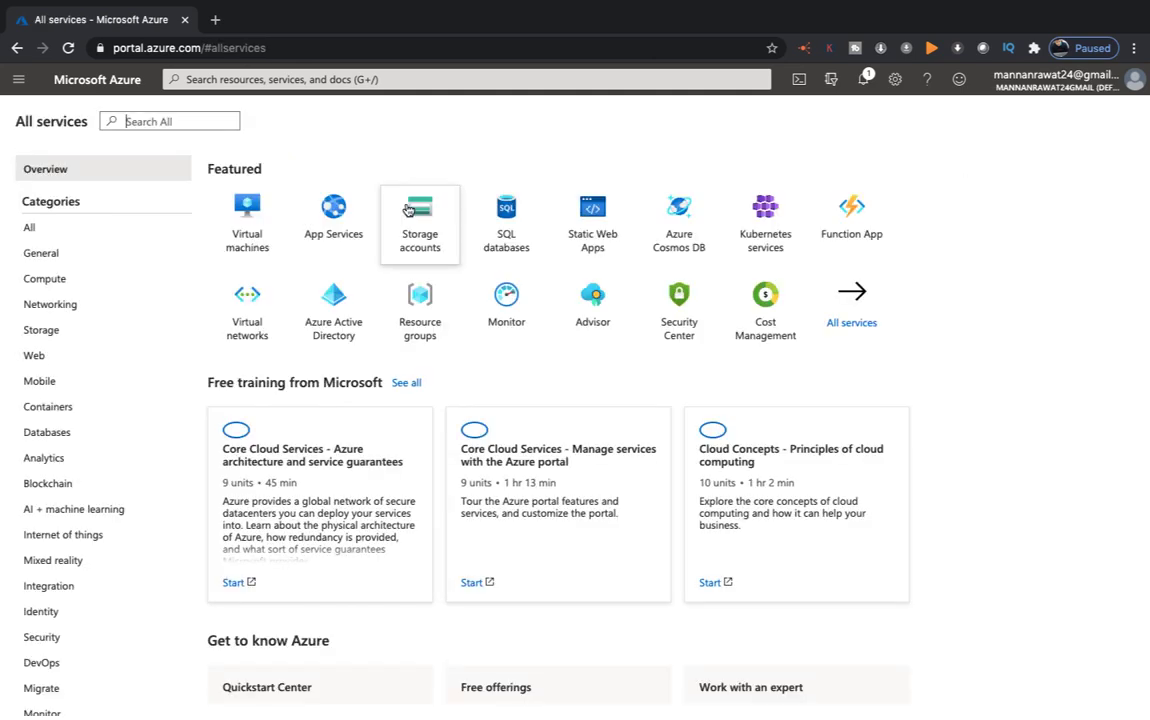
left_click(69, 312)
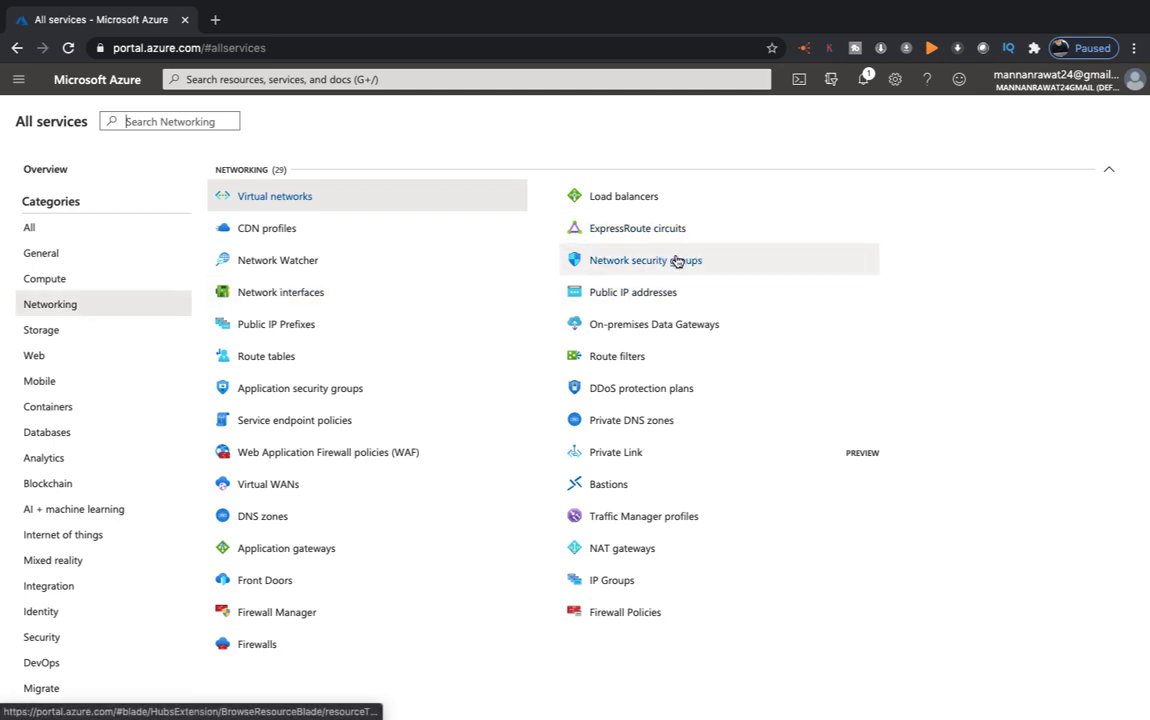
left_click(647, 268)
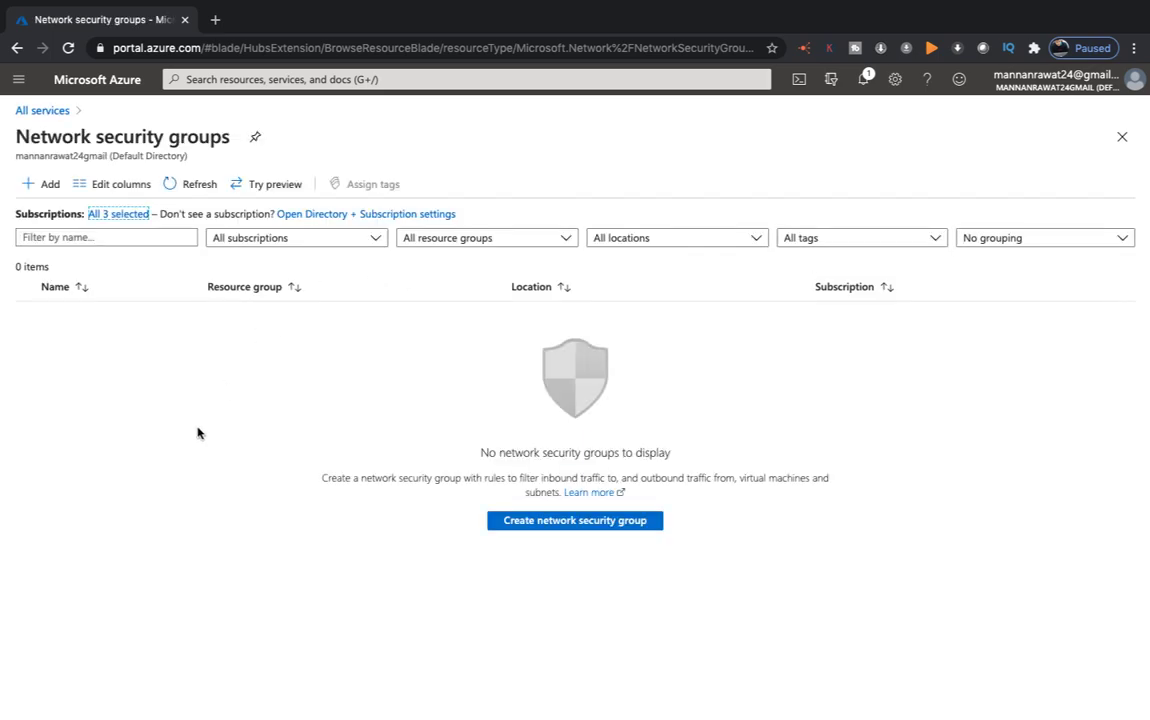
left_click(558, 529)
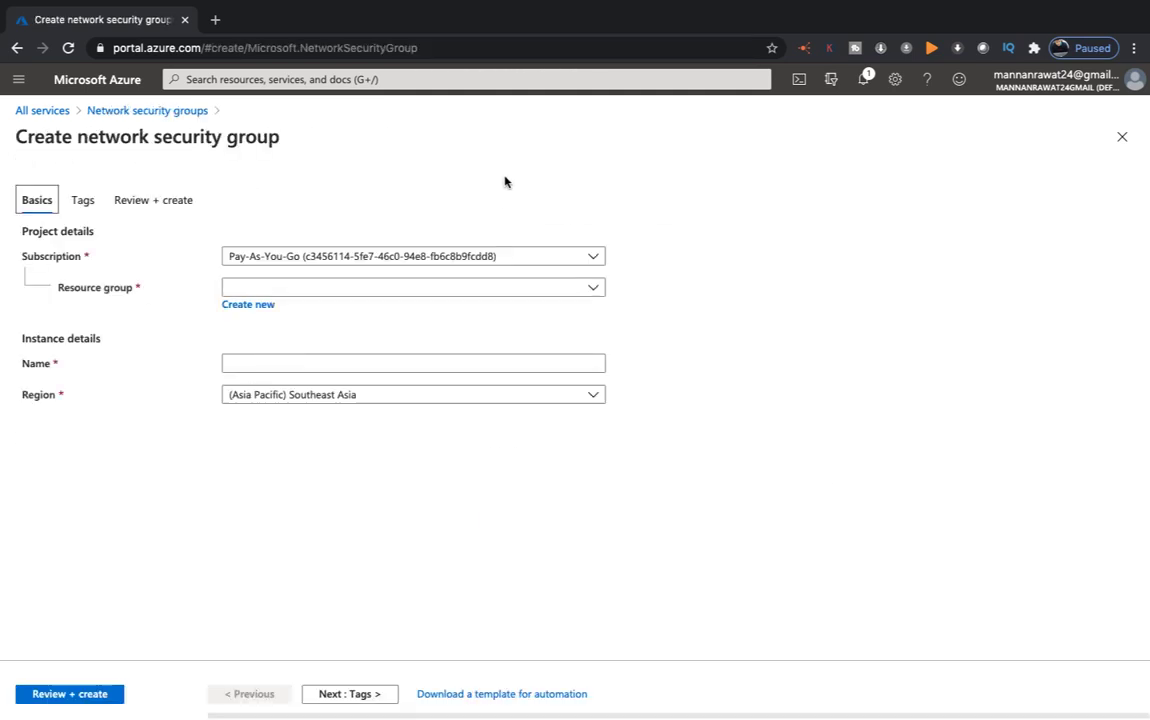
Assign the new network security group to the Azure-Batch-104 resource group
left_click(306, 290)
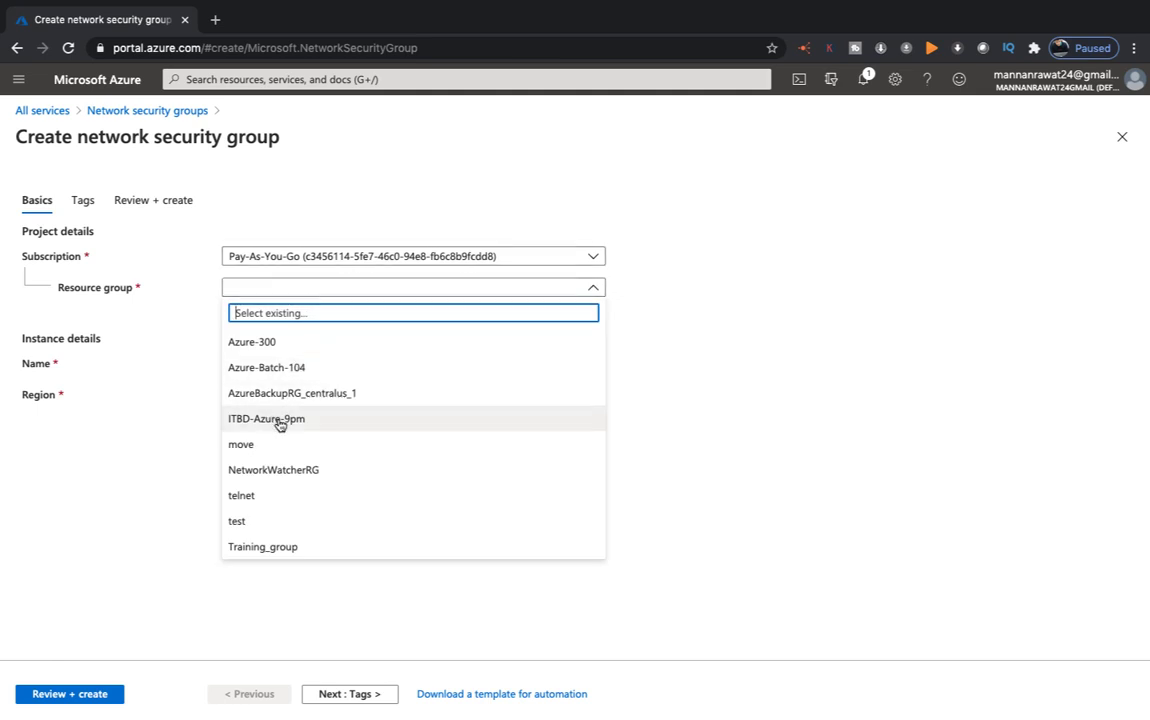
left_click(279, 419)
left_click(323, 295)
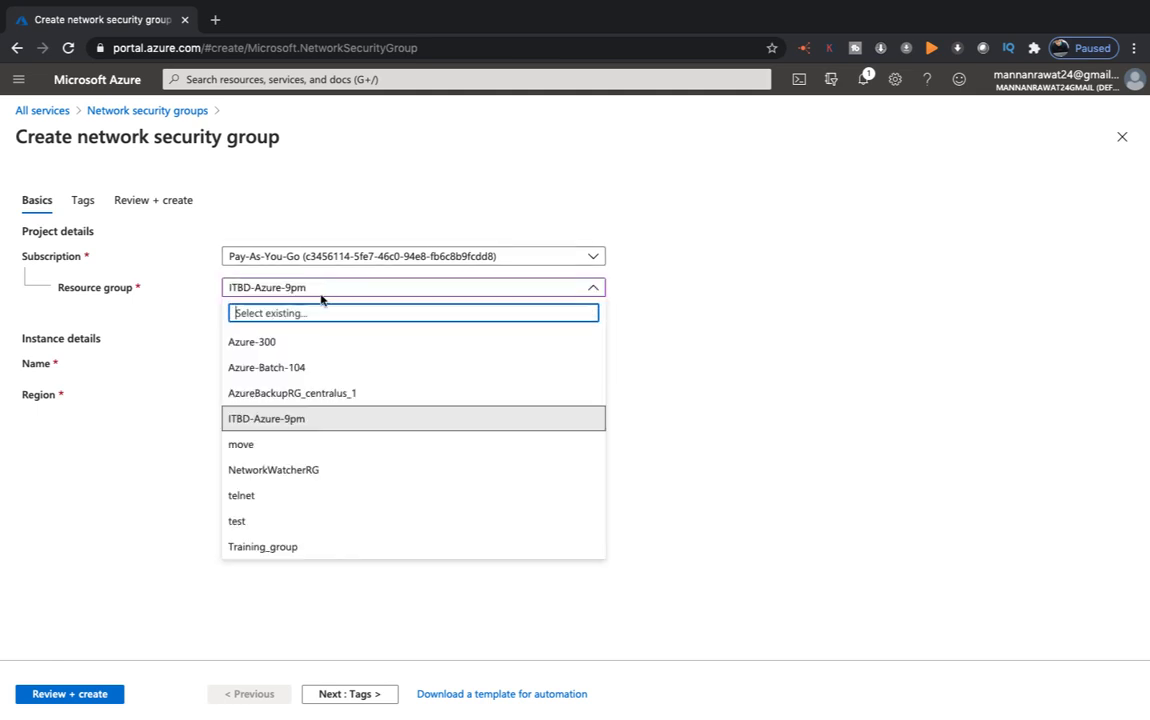
left_click(285, 367)
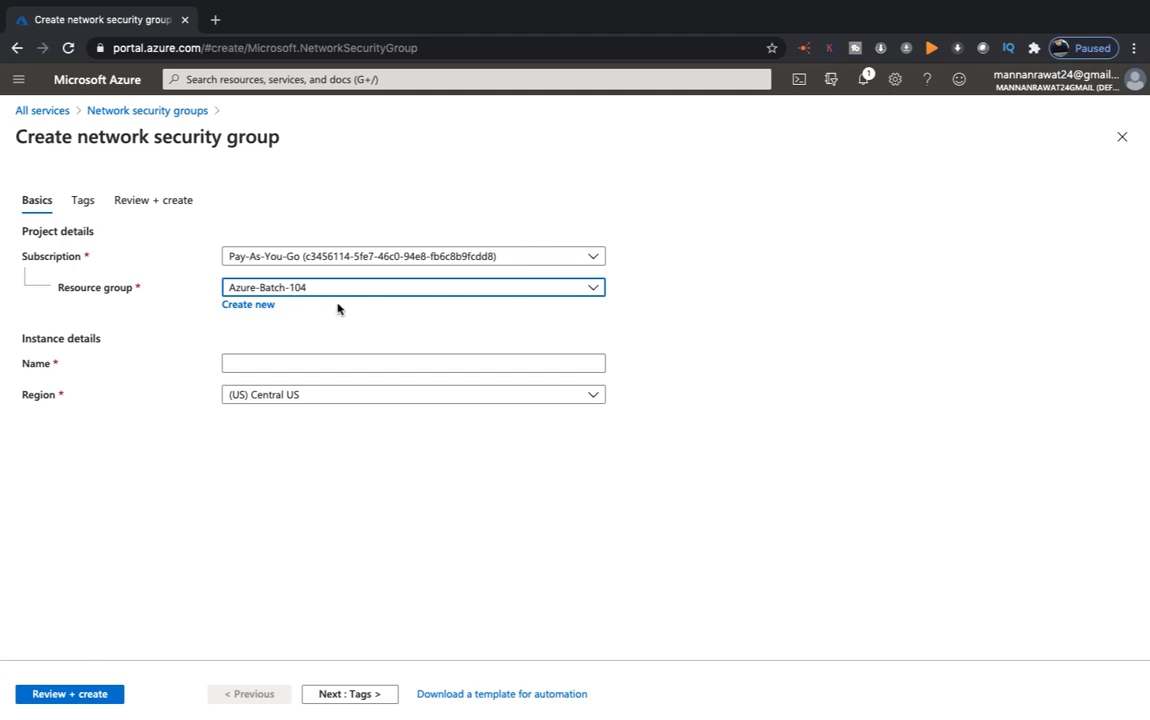
Name the network security group Training-nsg, review its settings and create it
left_click(290, 363)
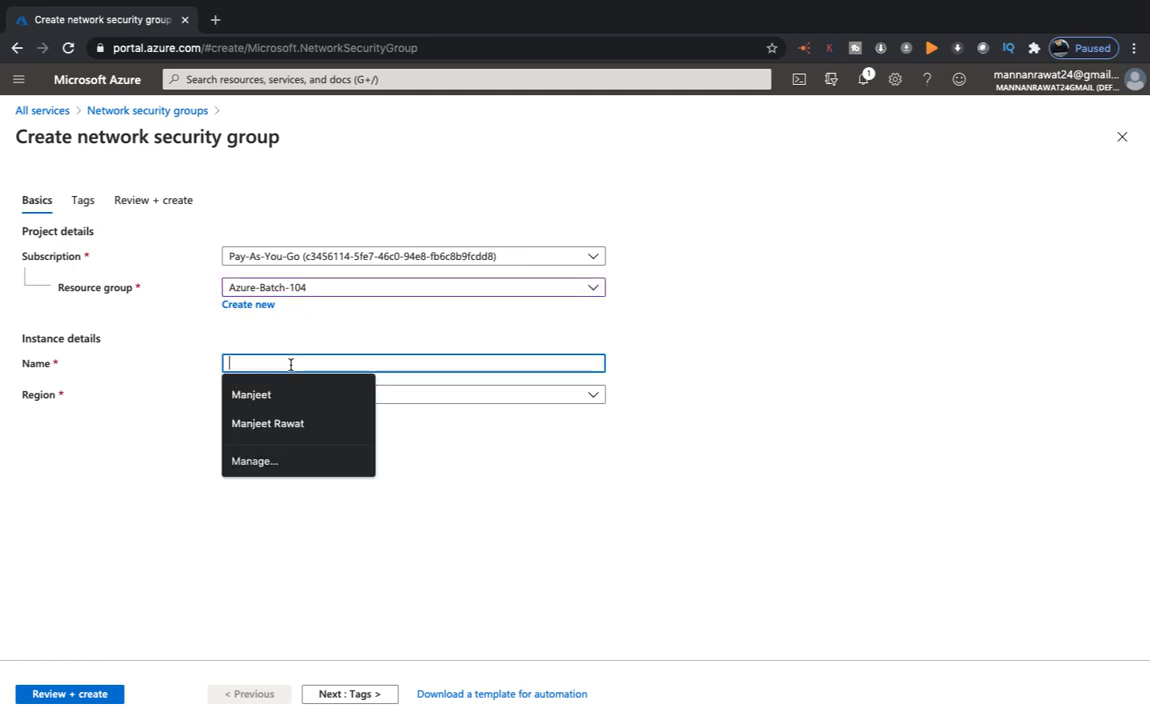
type("Tr")
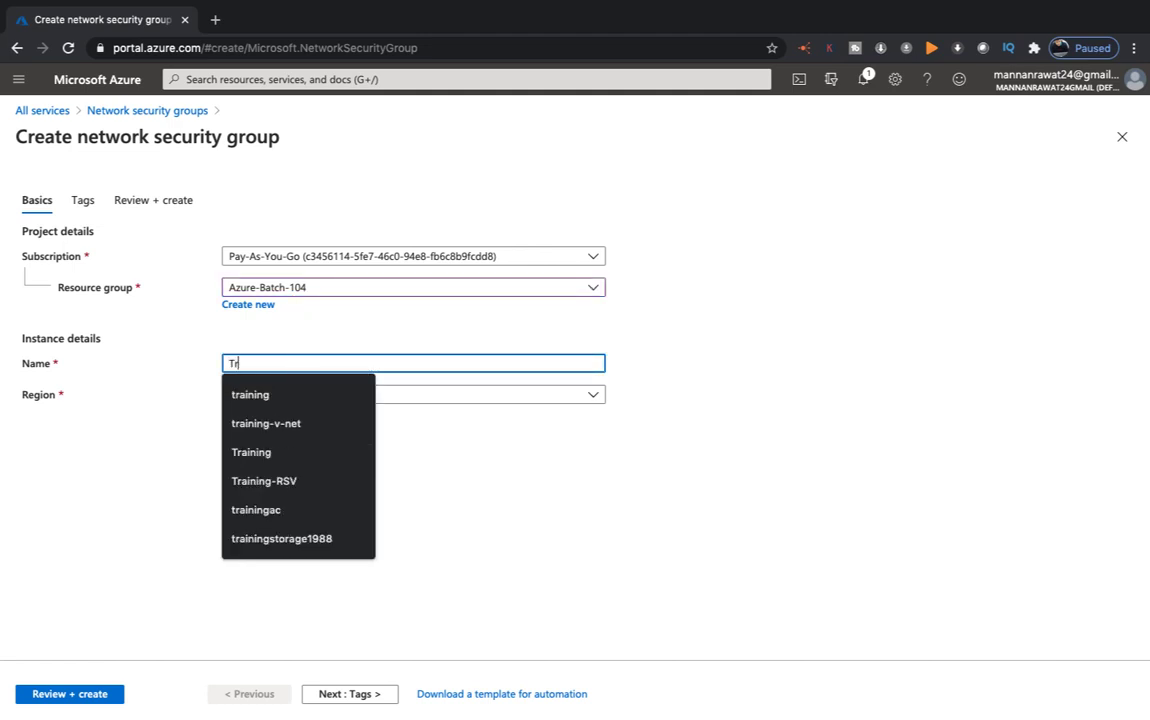
type("aining-nsg")
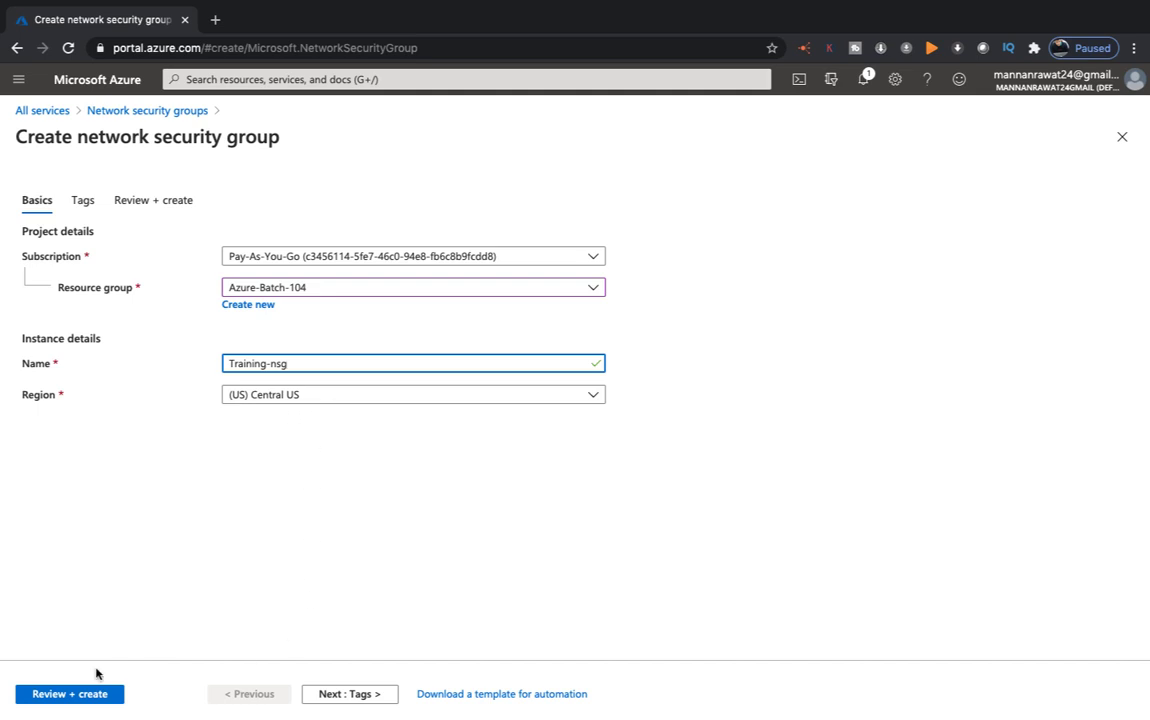
left_click(74, 697)
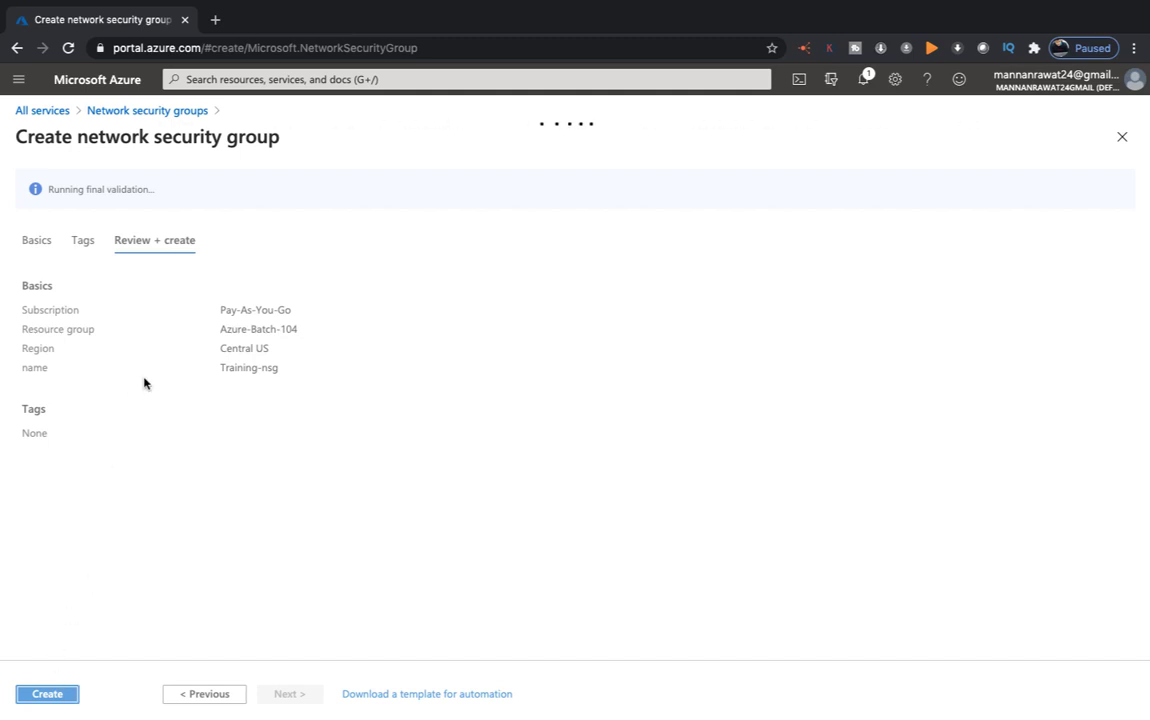
left_click(38, 694)
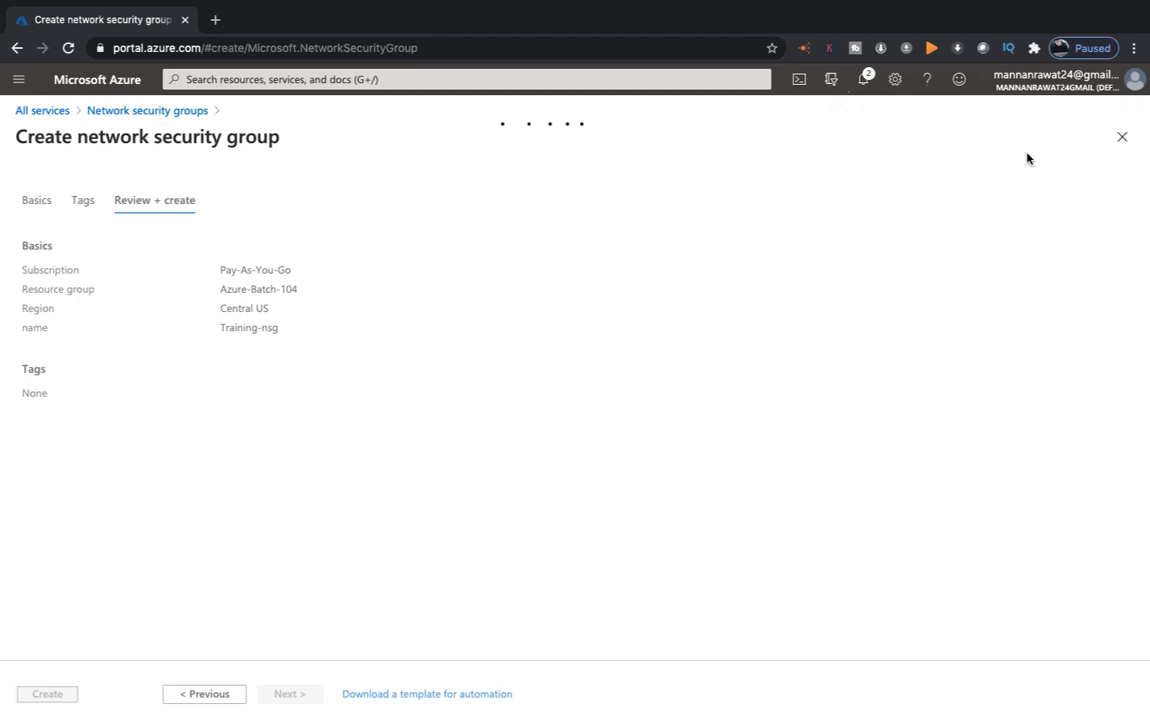
Check the deployment's progress until it completes and open the new Training-nsg resource
left_click(867, 83)
left_click(1119, 118)
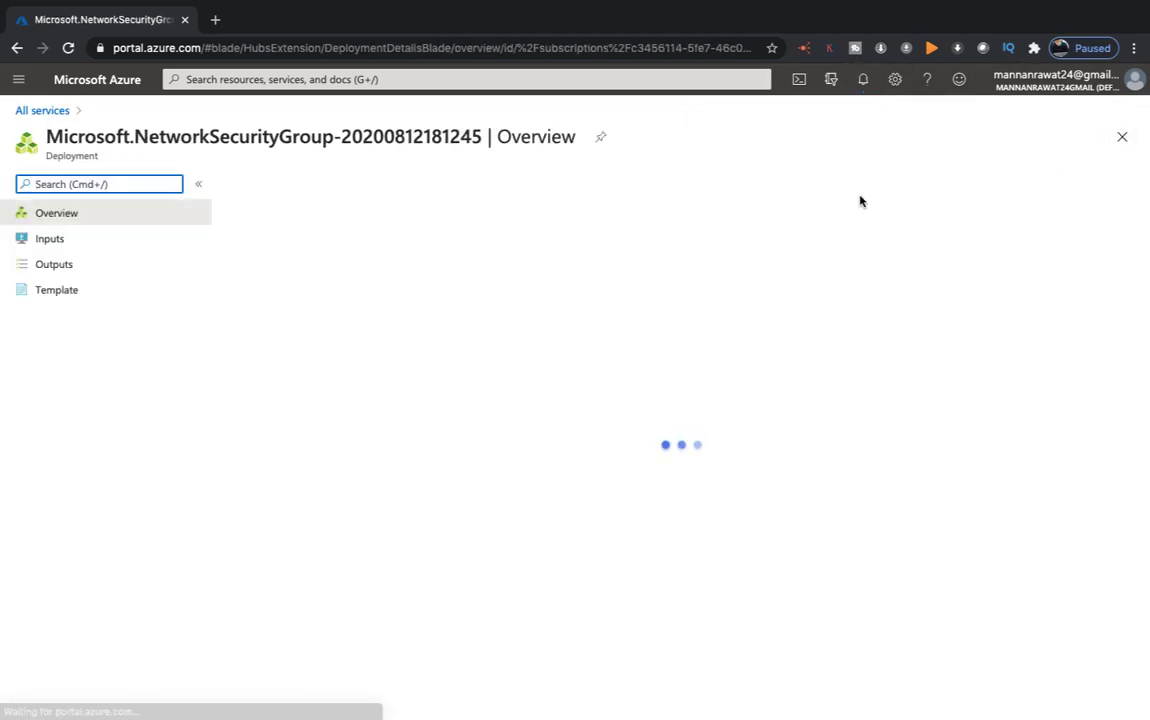
left_click(863, 81)
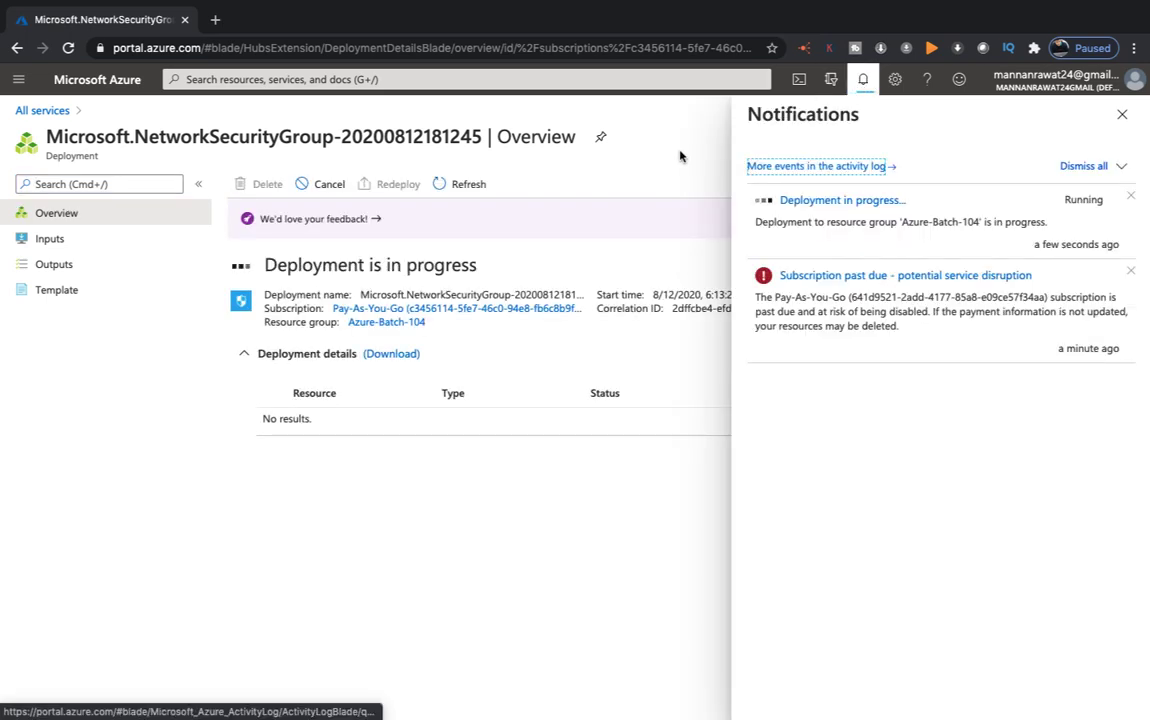
left_click(1123, 118)
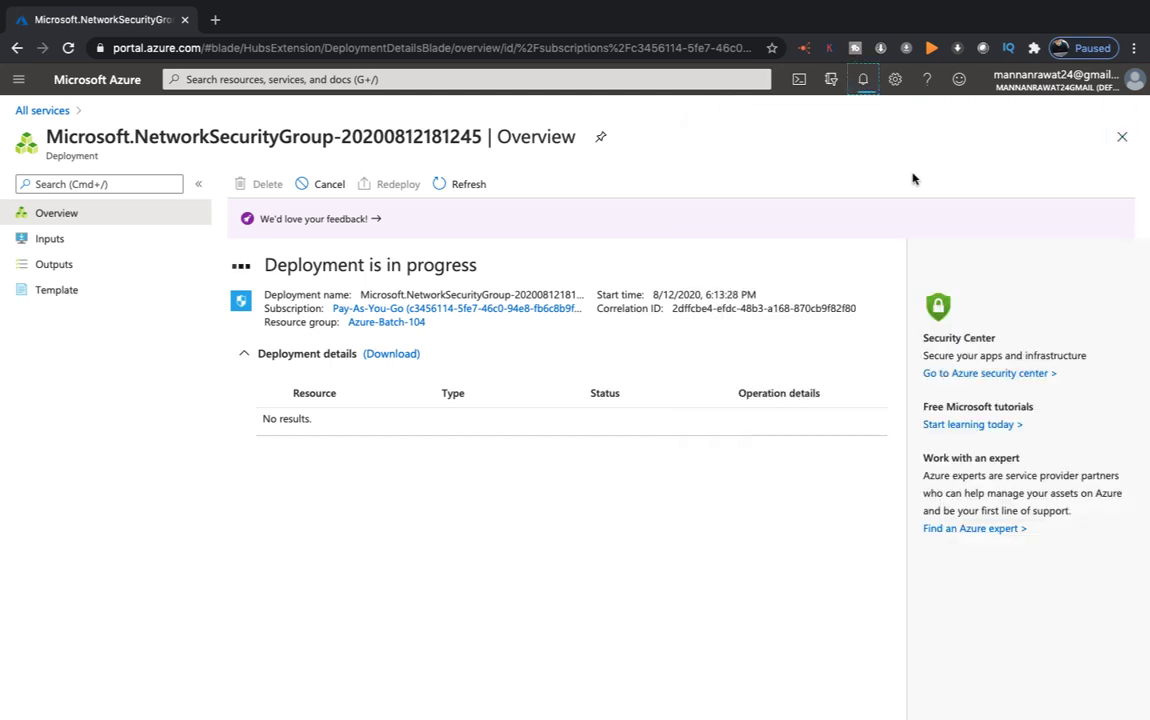
left_click(461, 186)
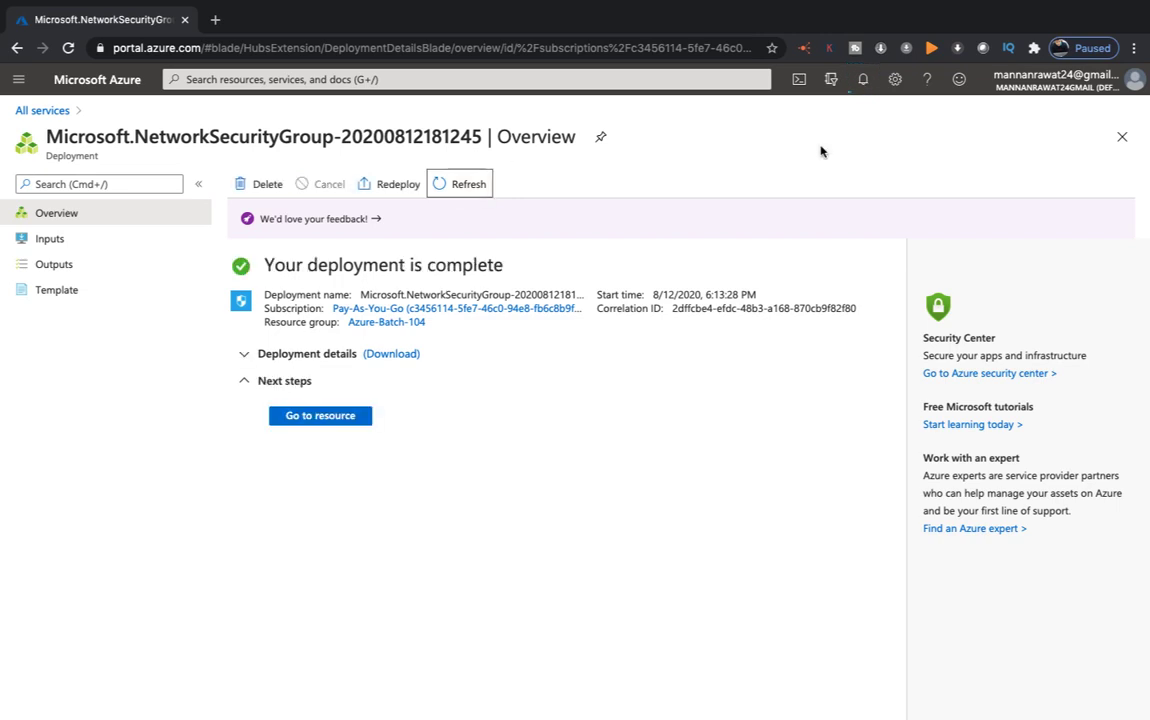
left_click(320, 416)
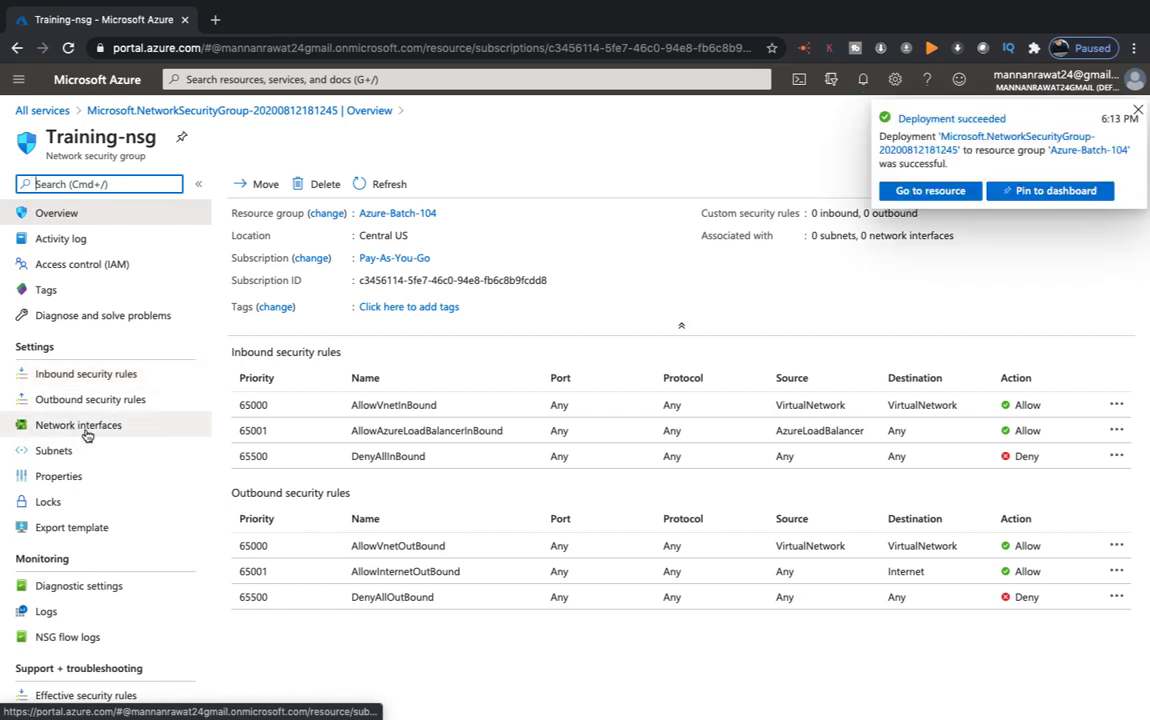
left_click(1137, 109)
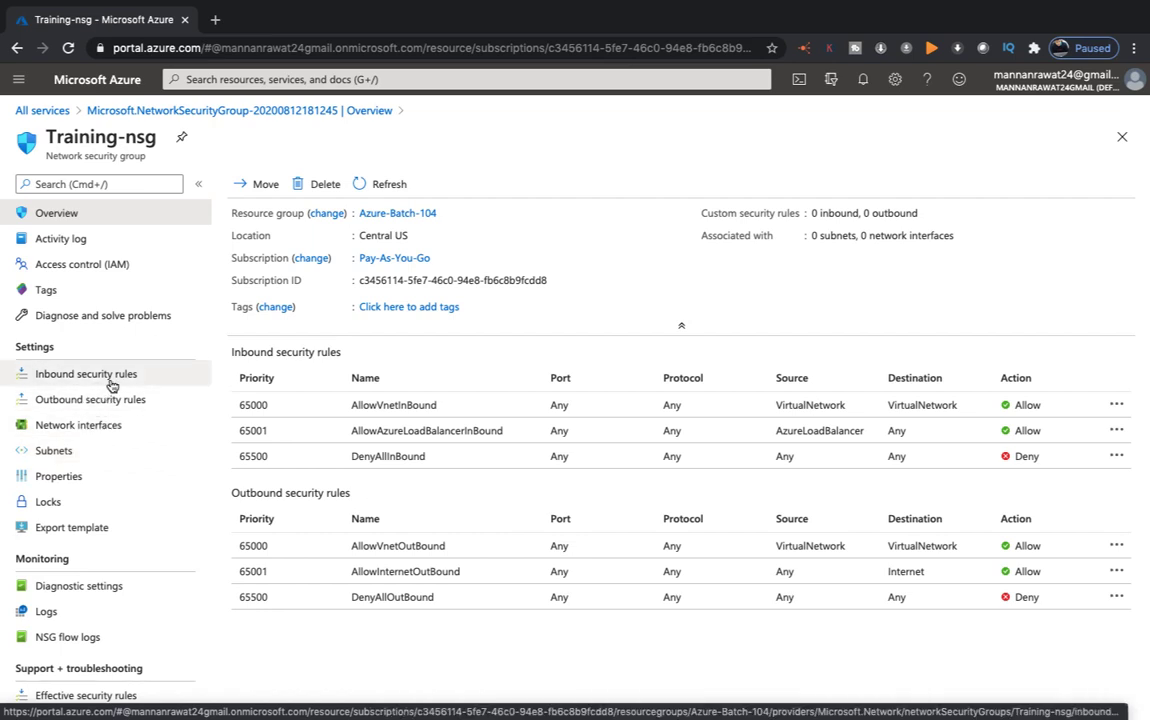
Consult the port diagram in the drawing app, return to the Azure portal and start a new inbound security rule for Training-nsg
key("ctrl+Right")
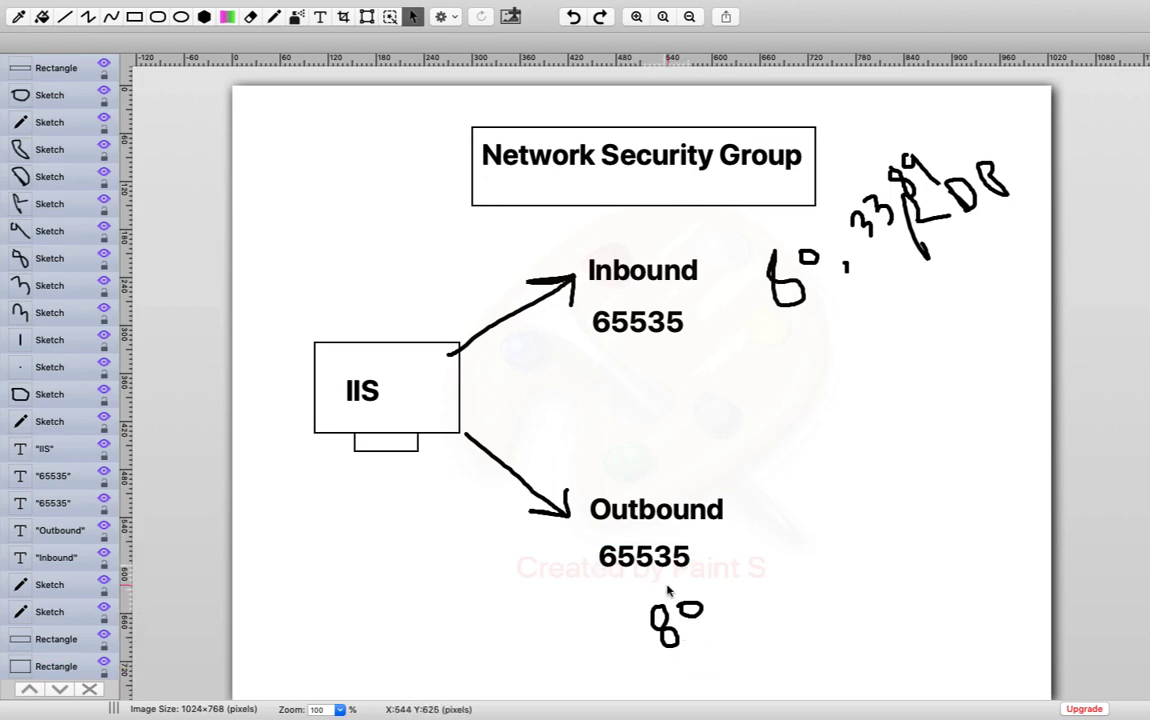
key("ctrl+Left")
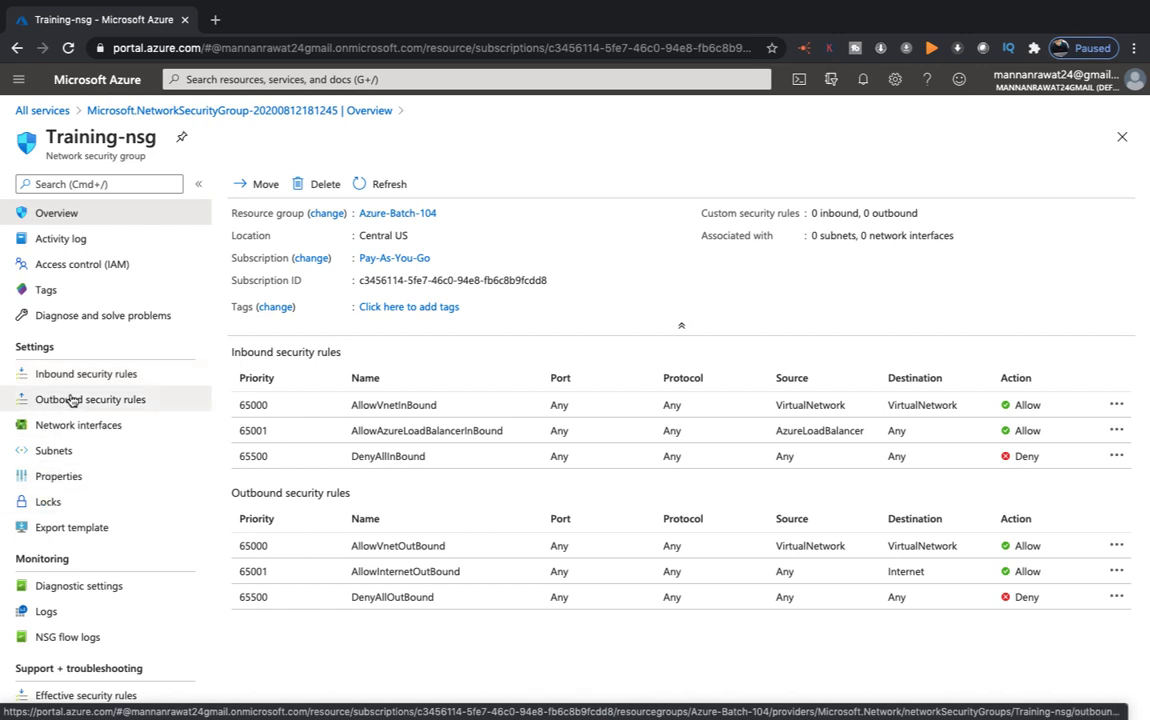
left_click(88, 376)
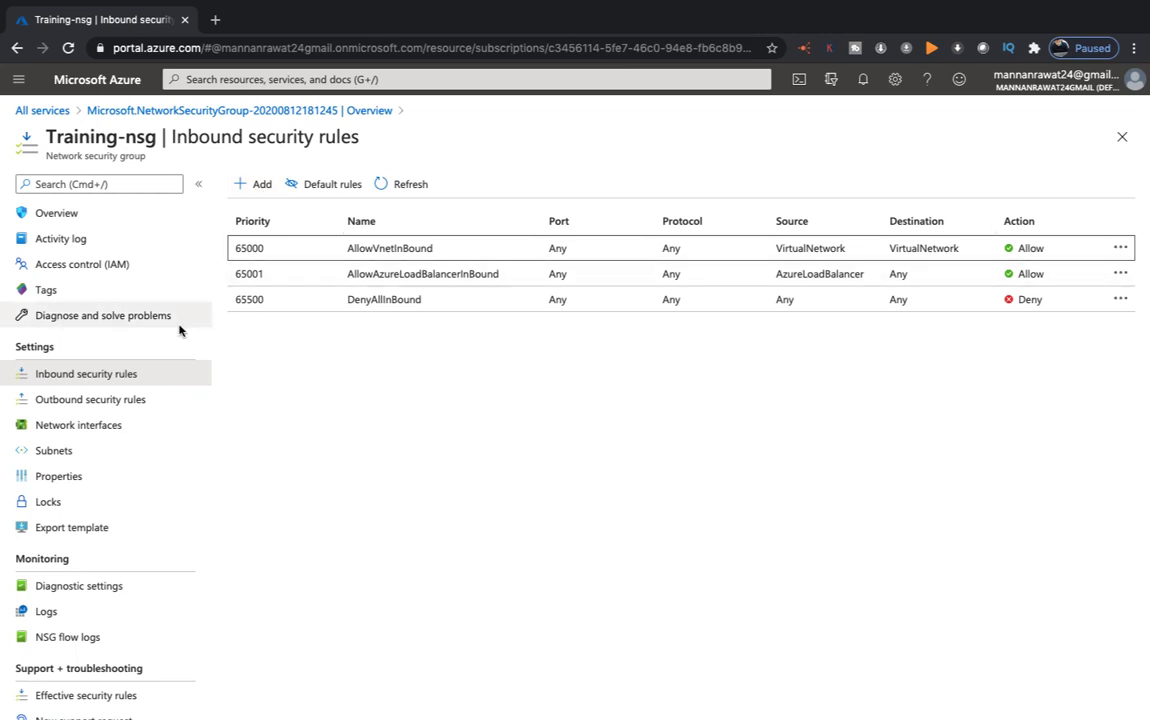
left_click(256, 186)
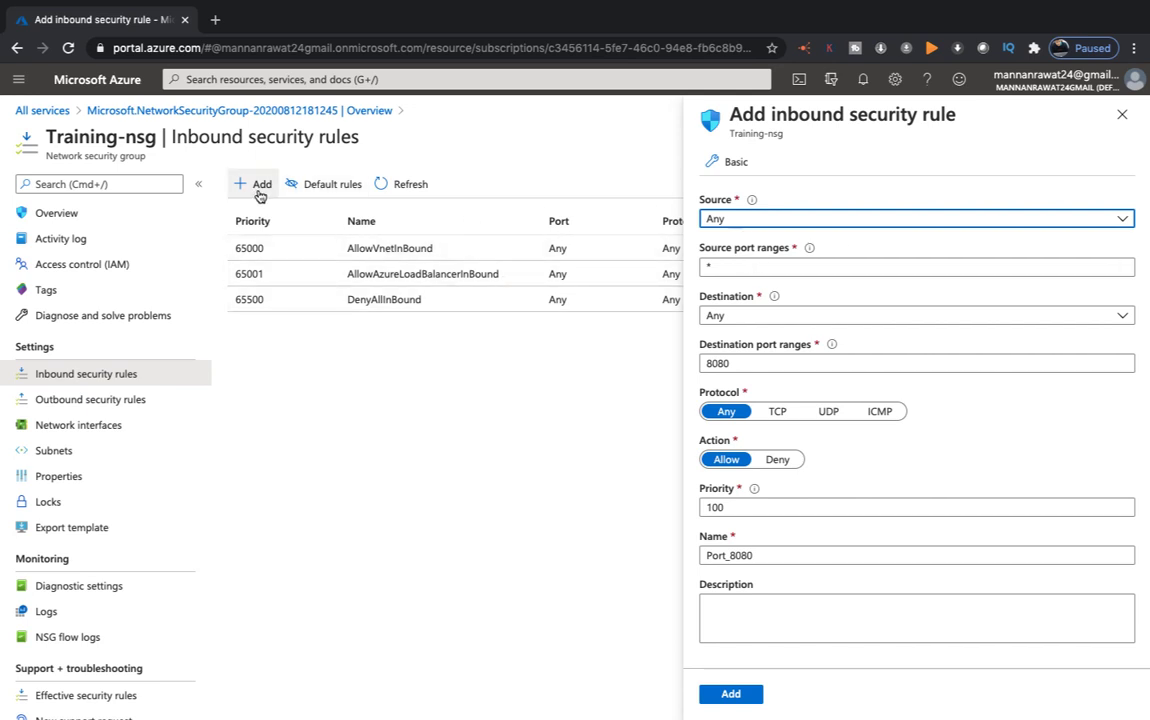
Try IP Addresses and Service Tag as the rule's source, and return the source to Any
left_click(751, 226)
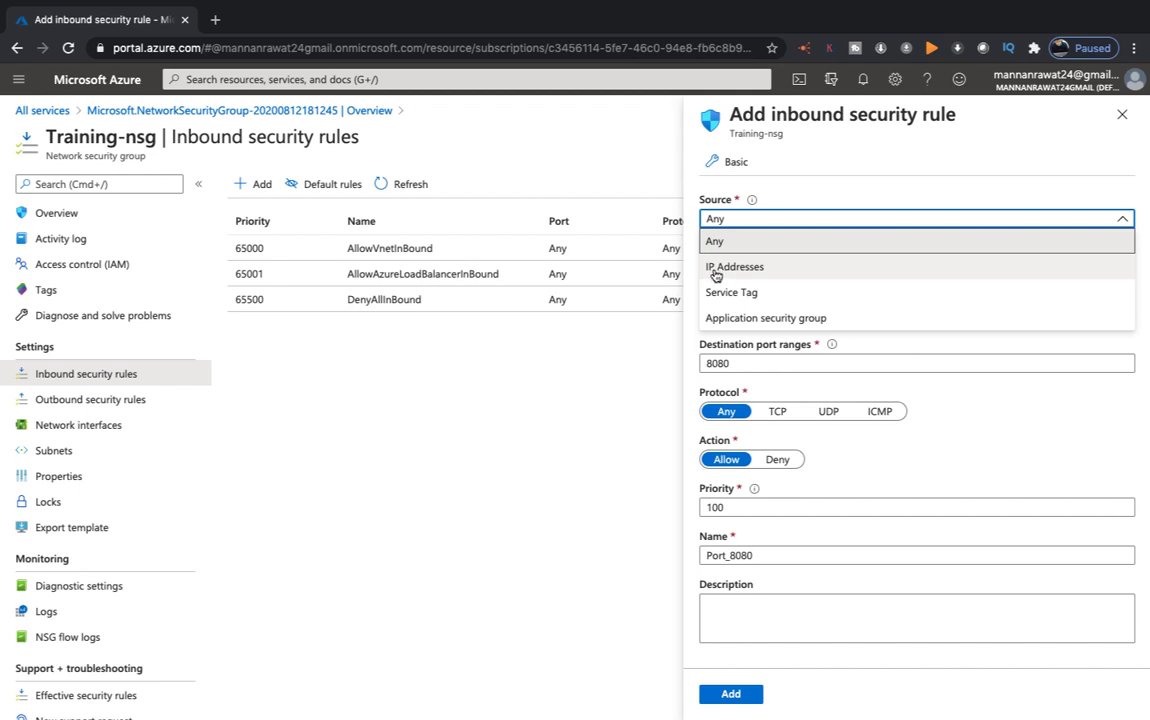
left_click(716, 270)
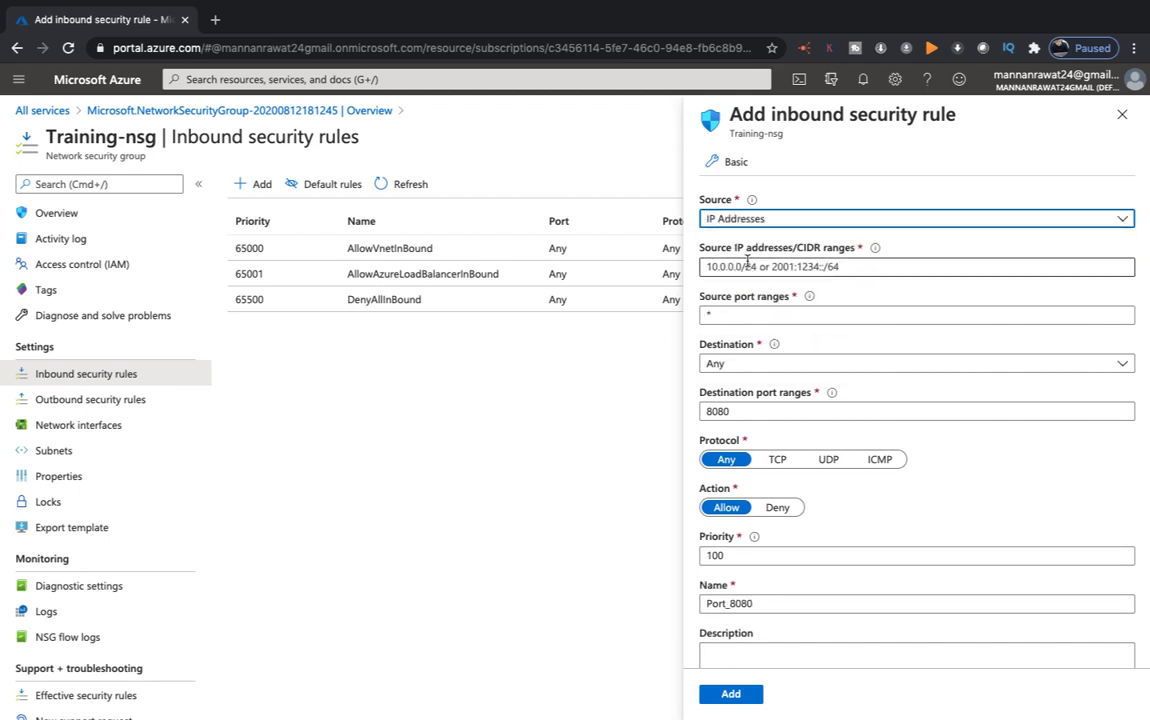
left_click(804, 222)
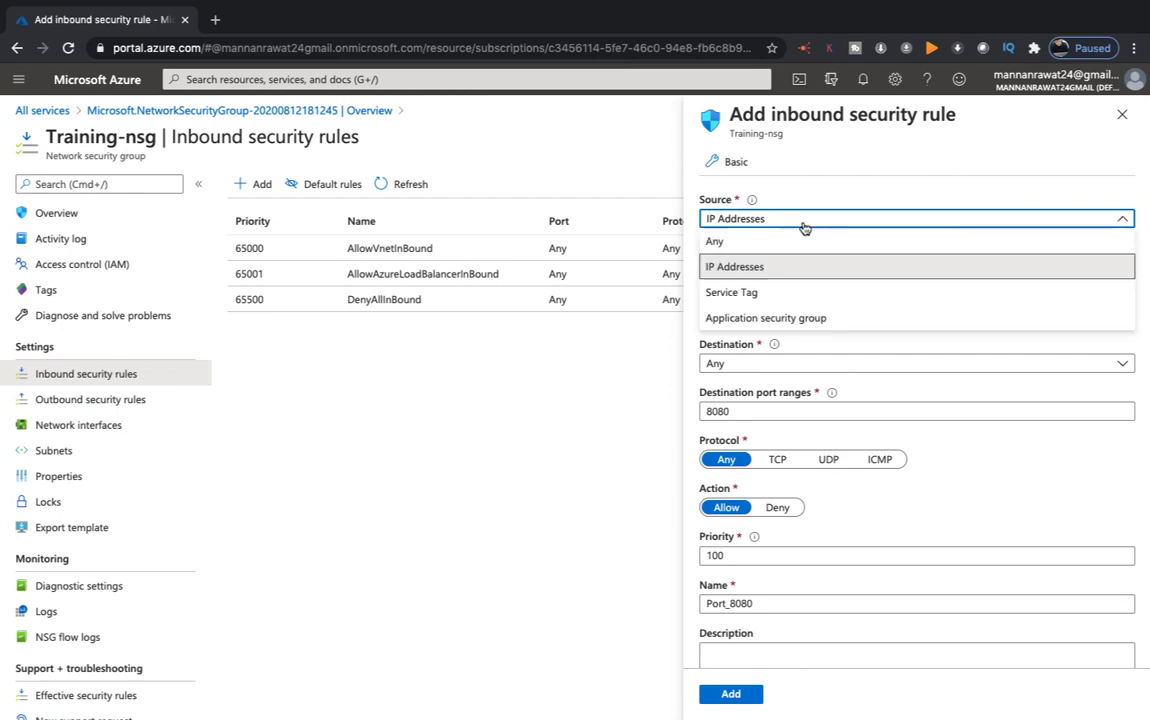
left_click(746, 293)
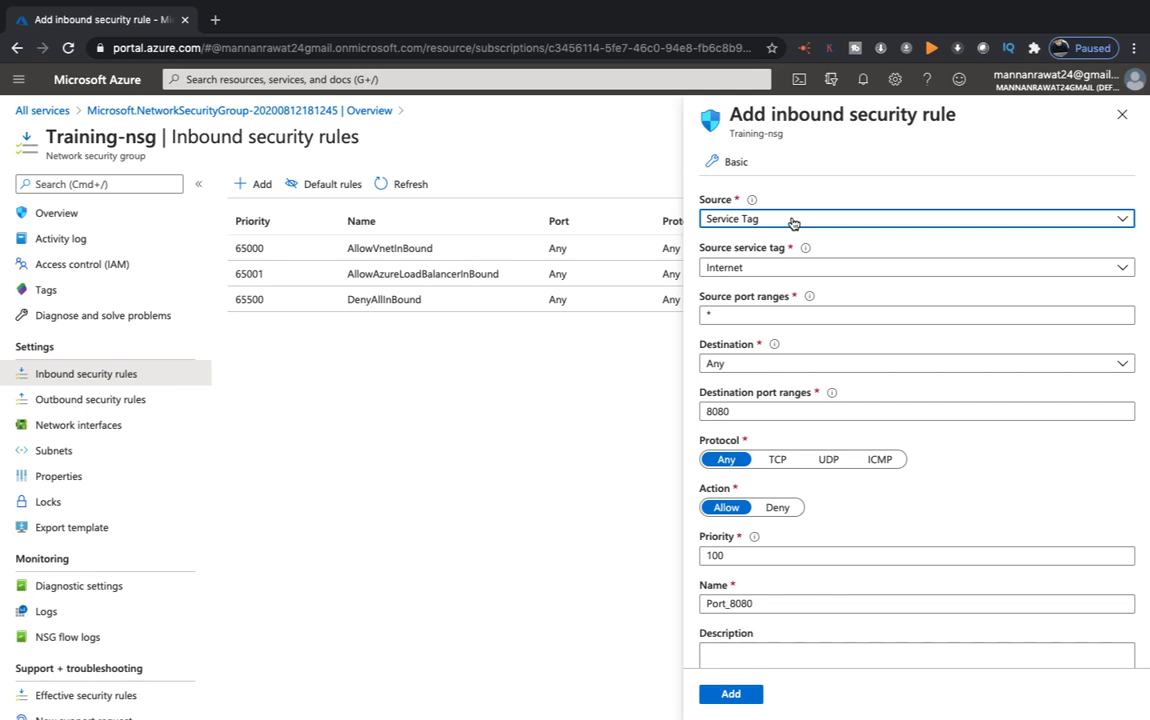
left_click(766, 222)
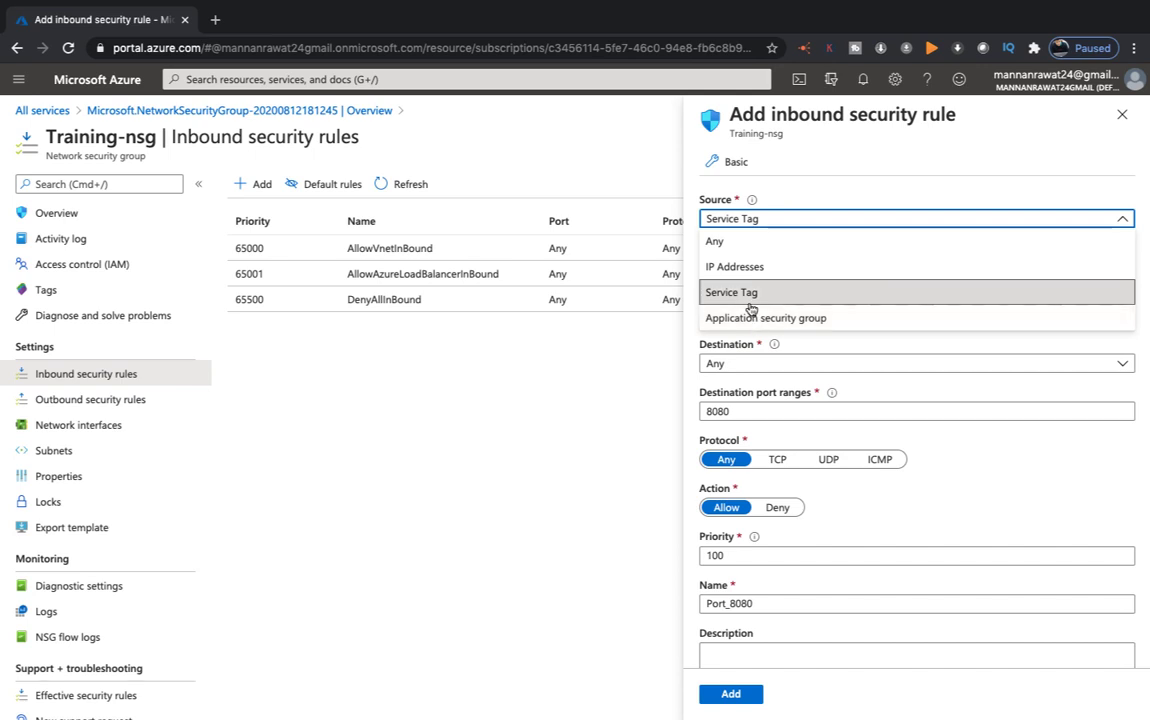
left_click(727, 242)
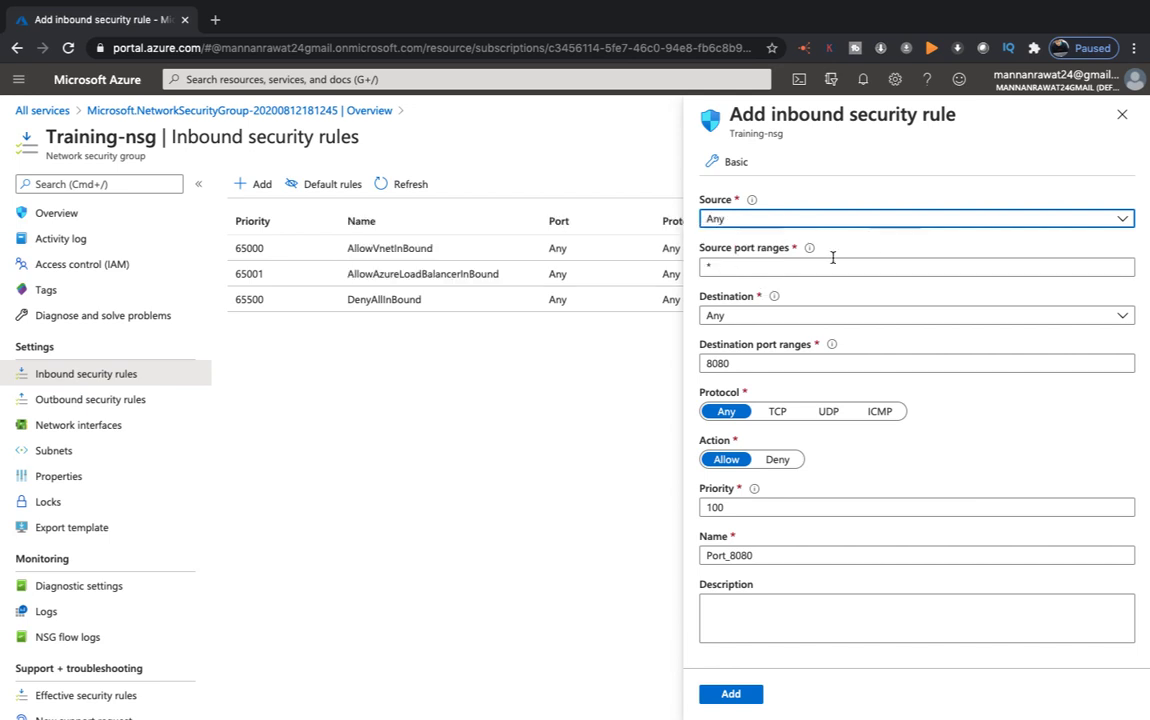
left_click(872, 273)
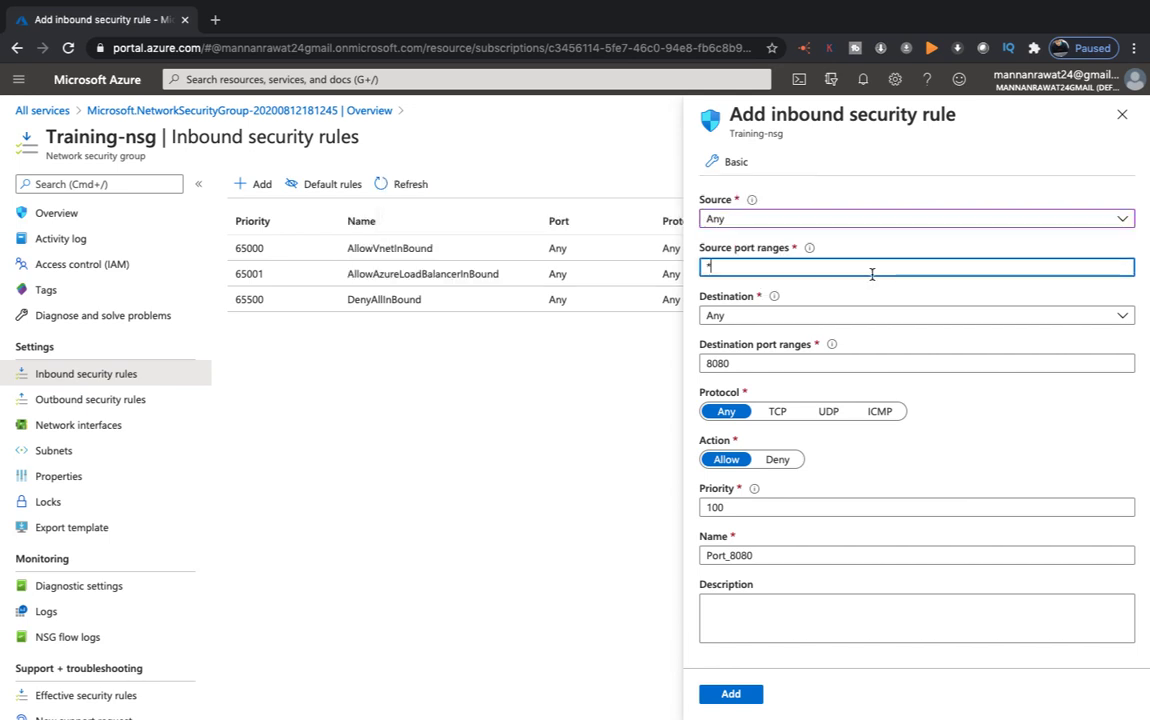
key("BackSpace")
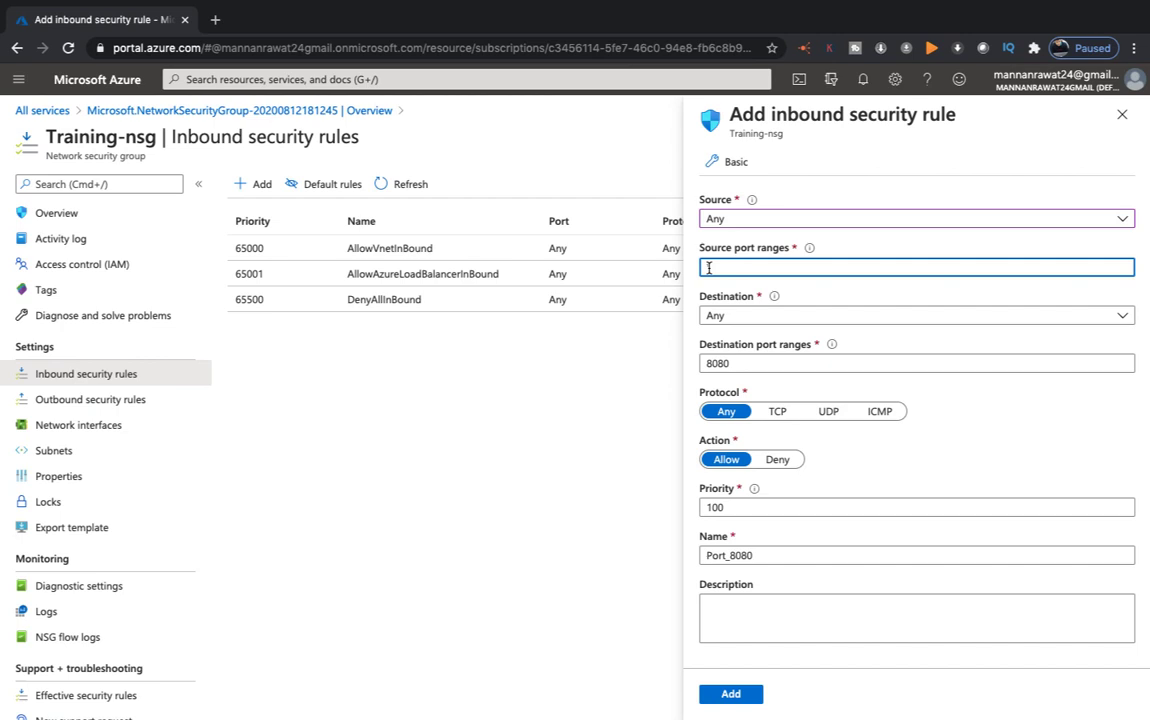
left_click(746, 317)
left_click(737, 311)
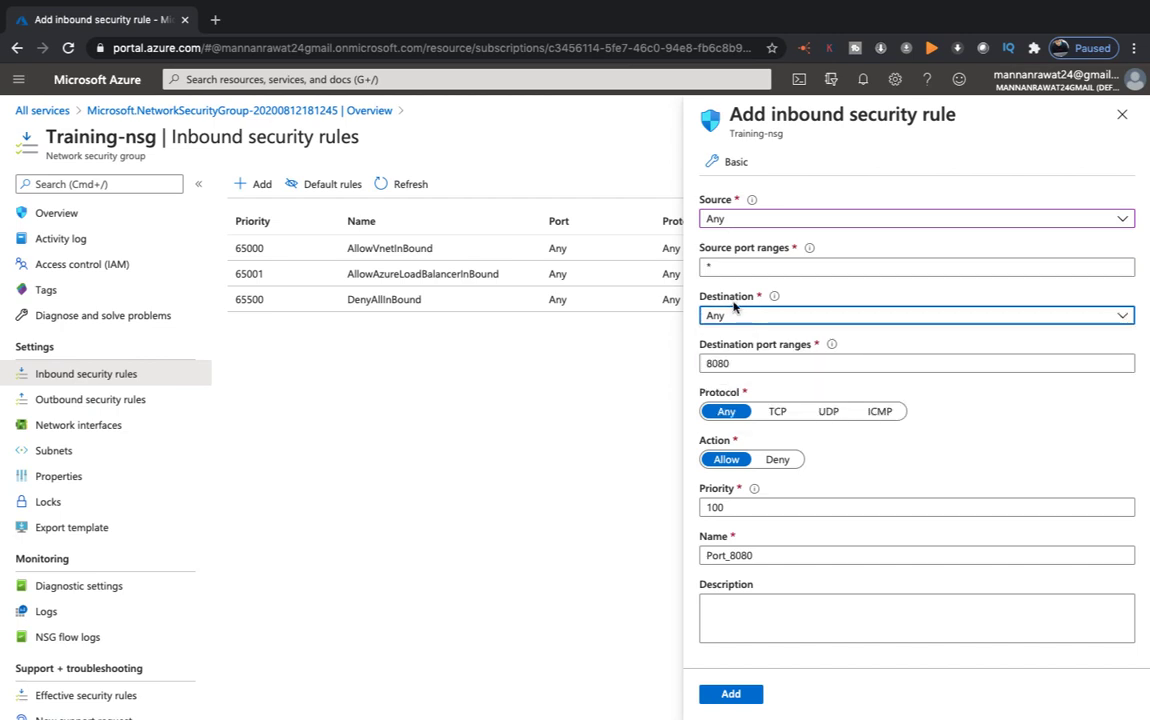
Set the inbound rule's destination port ranges to 80 and 3389
left_click(744, 365)
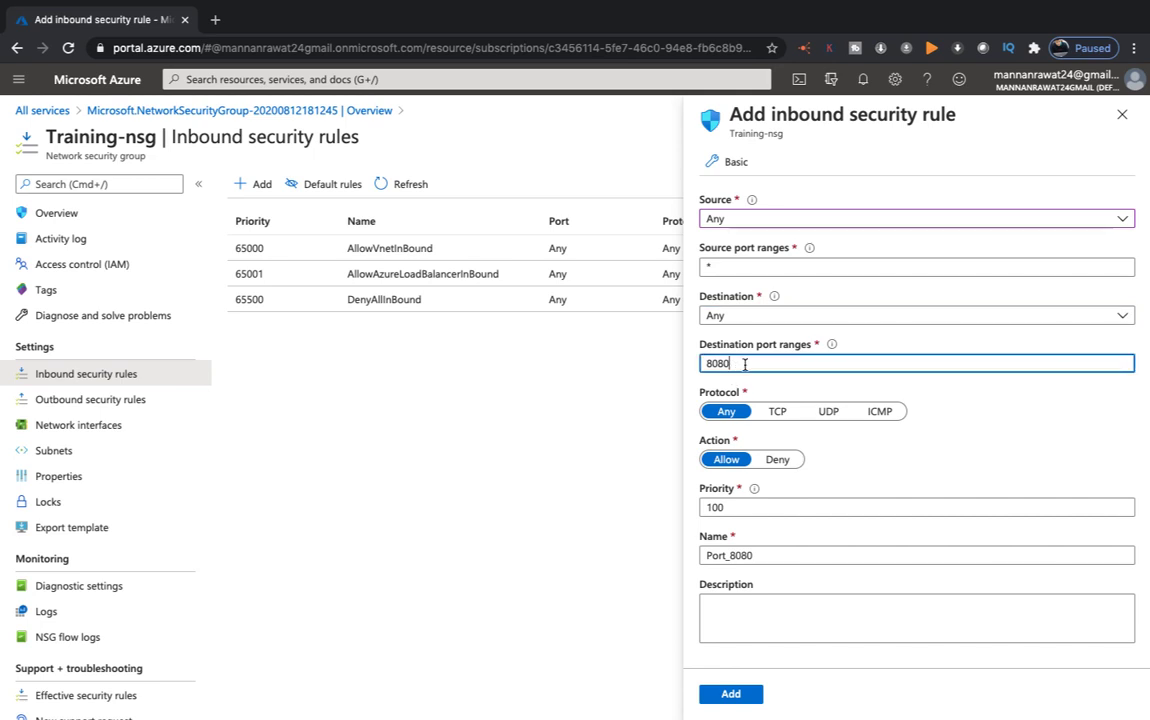
key("BackSpace")
key("BackSpace")
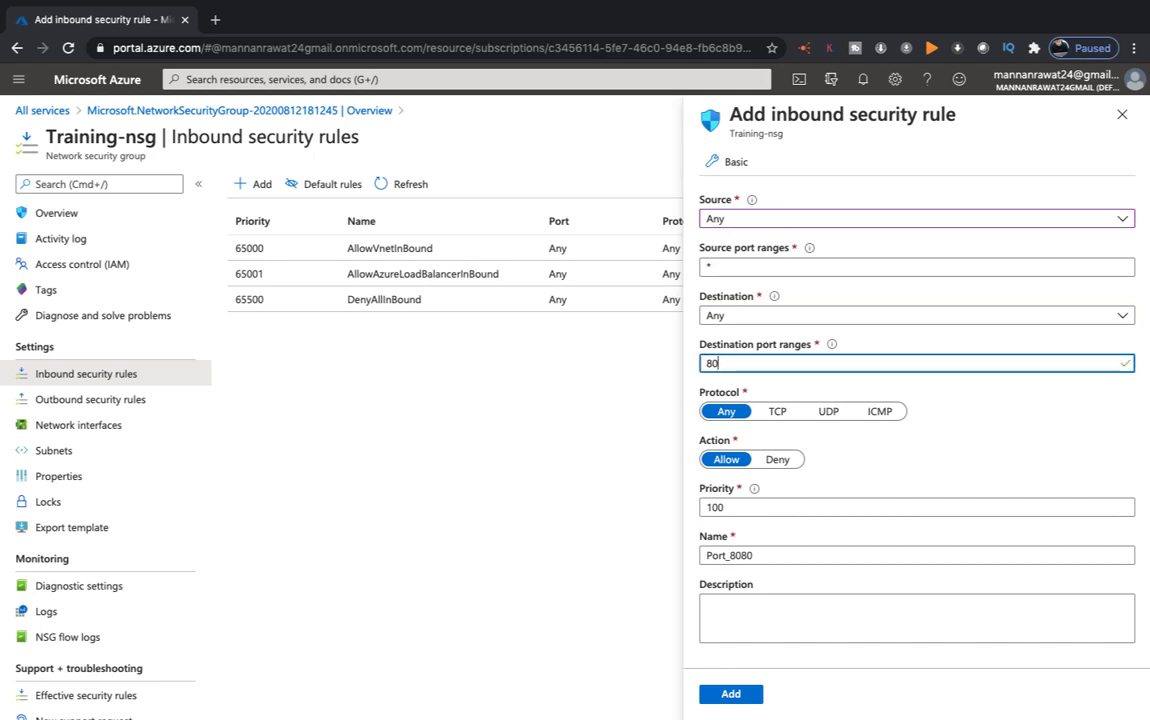
type(", ")
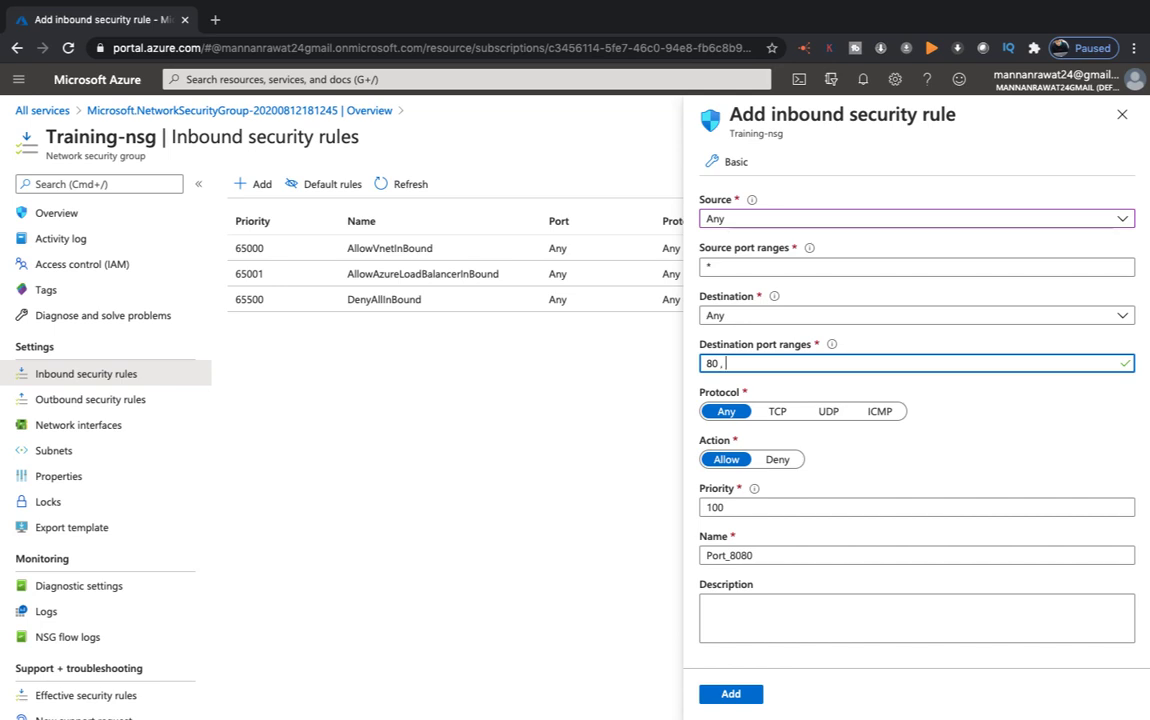
type("3389")
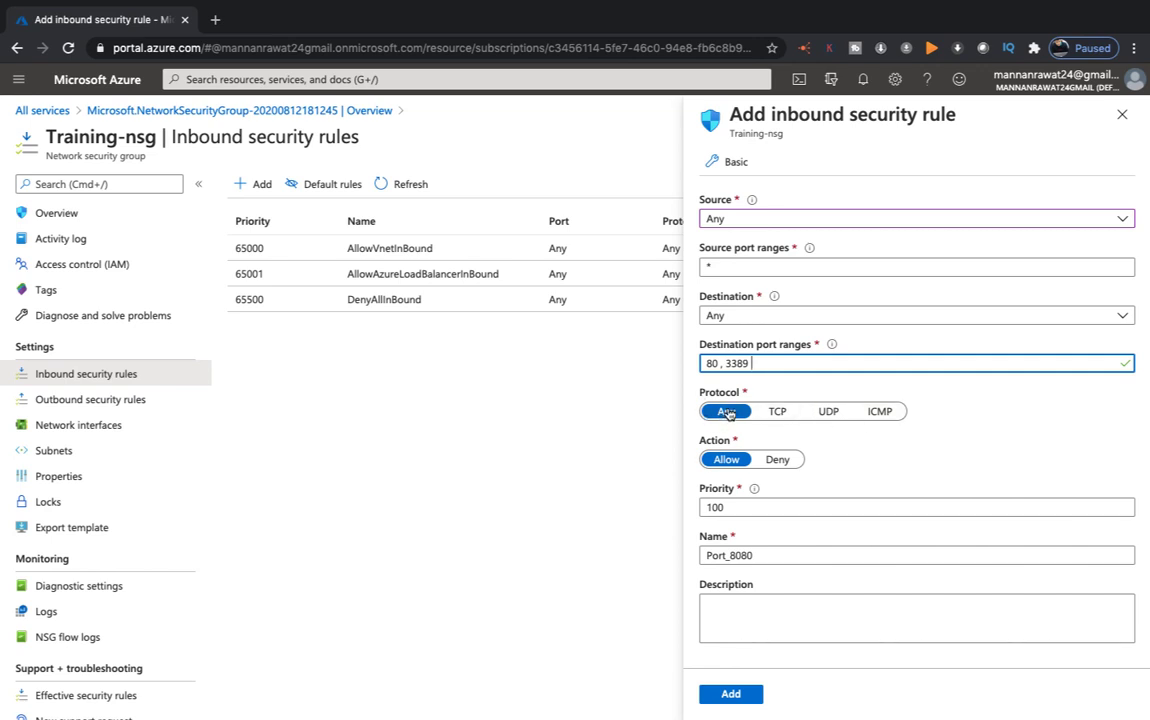
Keep the inbound rule's priority at 100 and add the rule Port_8080 to Training-nsg
left_click(736, 508)
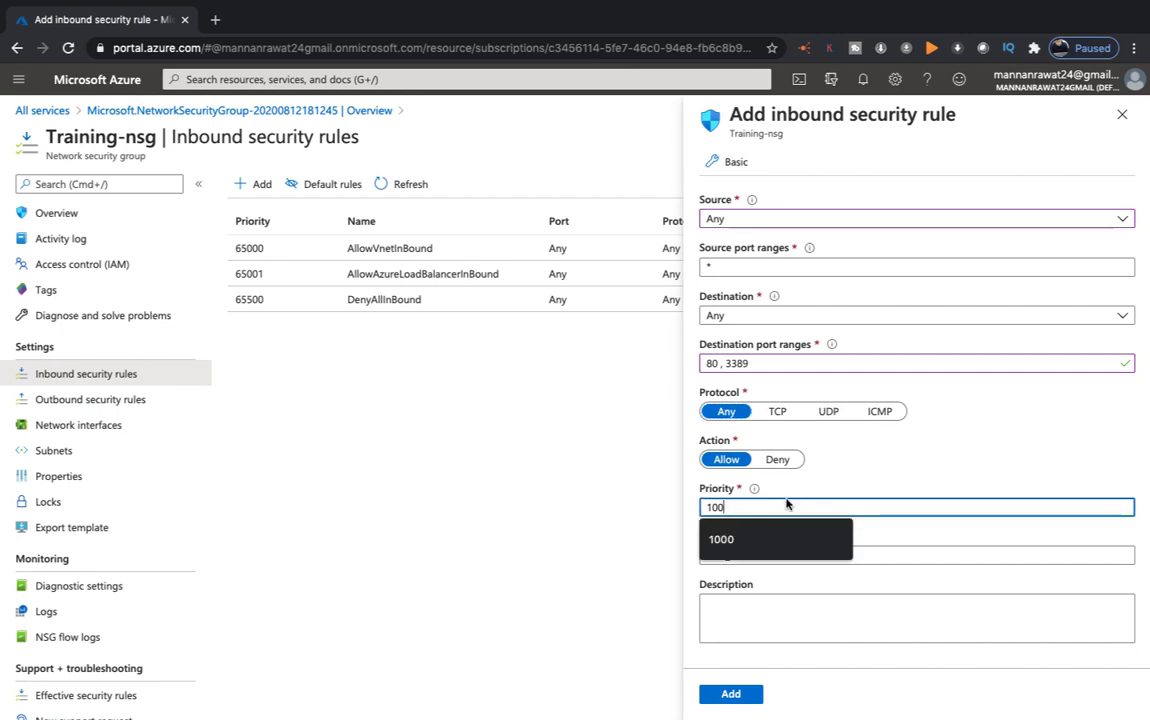
left_click(888, 475)
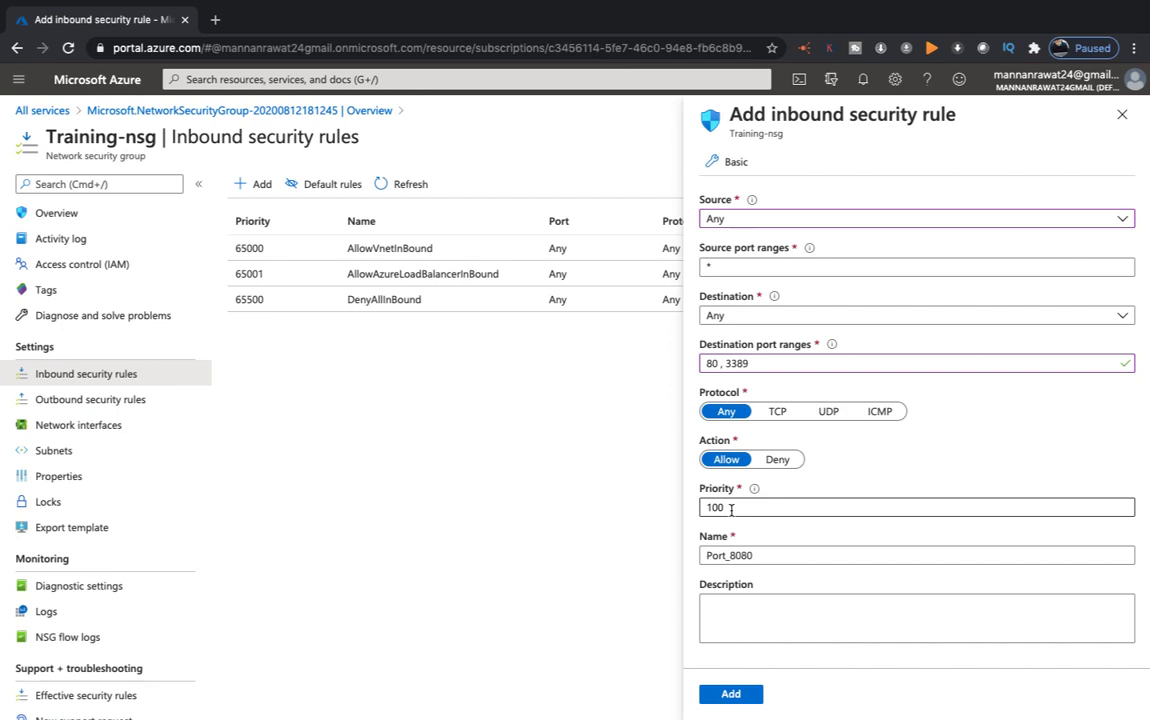
left_click(728, 694)
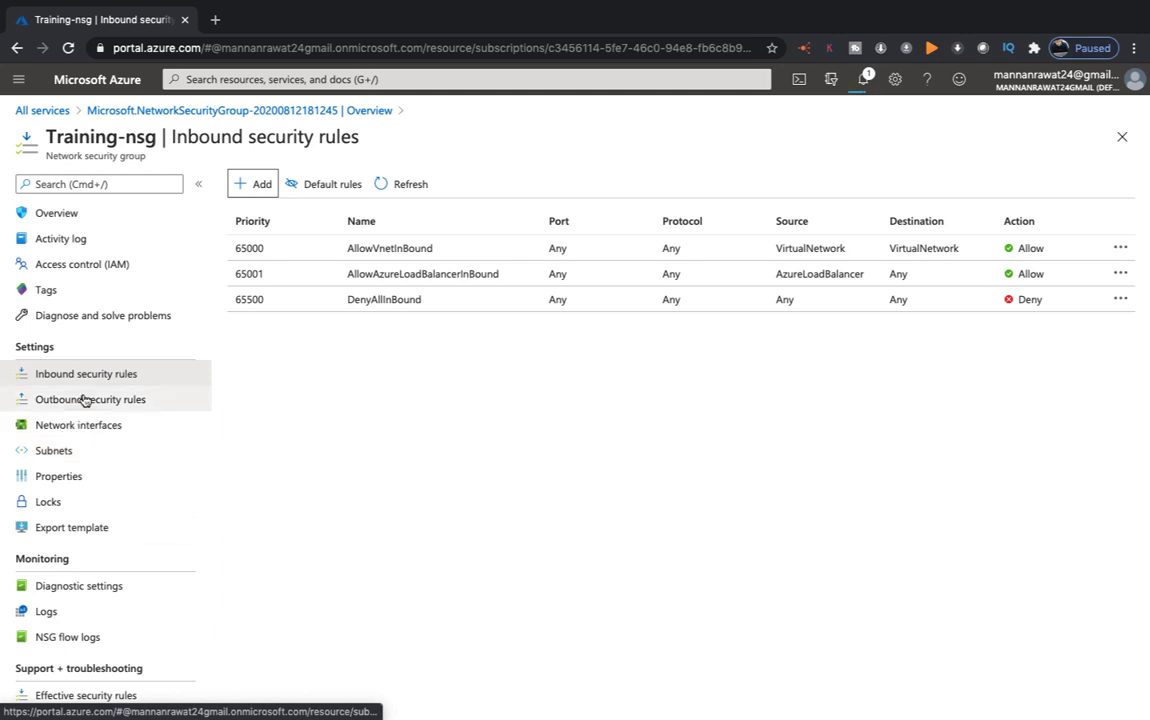
Examine Training-nsg's associated network interfaces and subnets, and check its list of inbound security rules
left_click(88, 426)
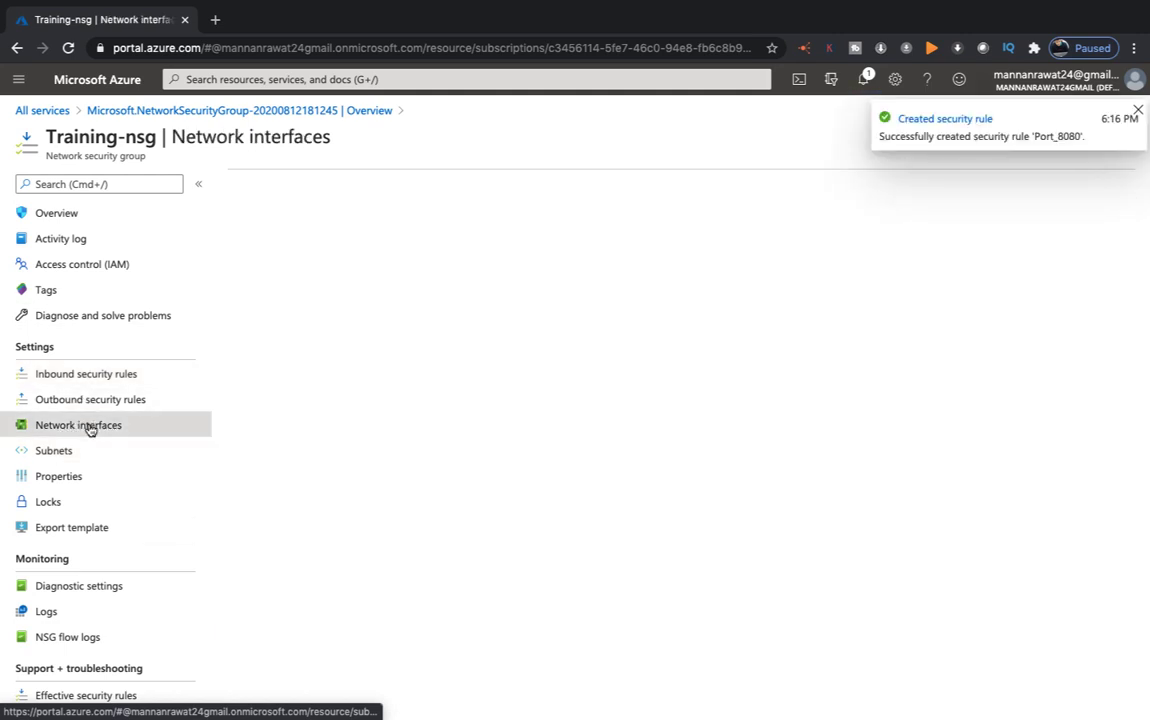
left_click(1138, 109)
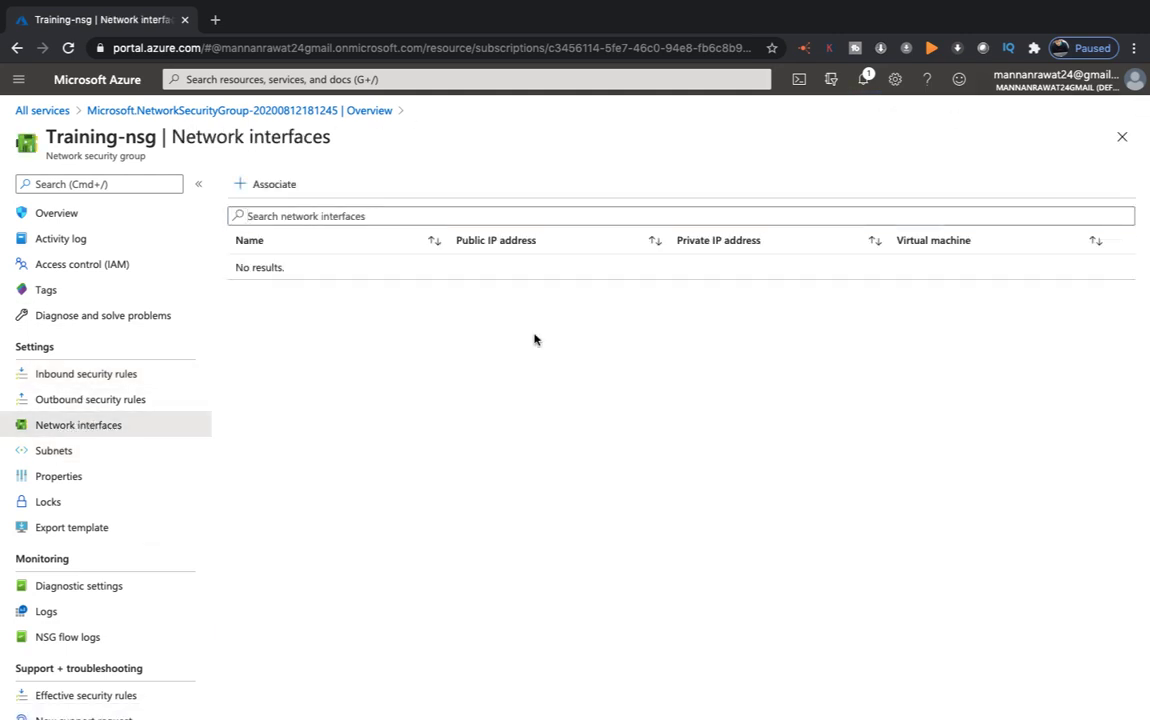
left_click(53, 451)
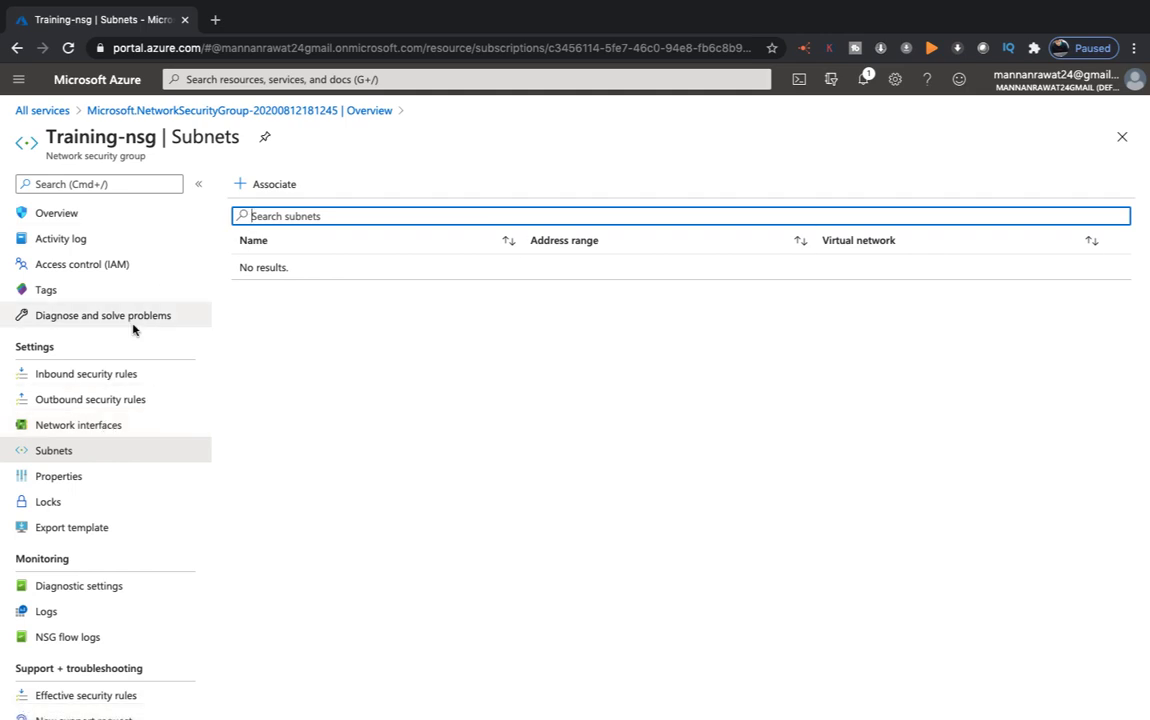
left_click(112, 380)
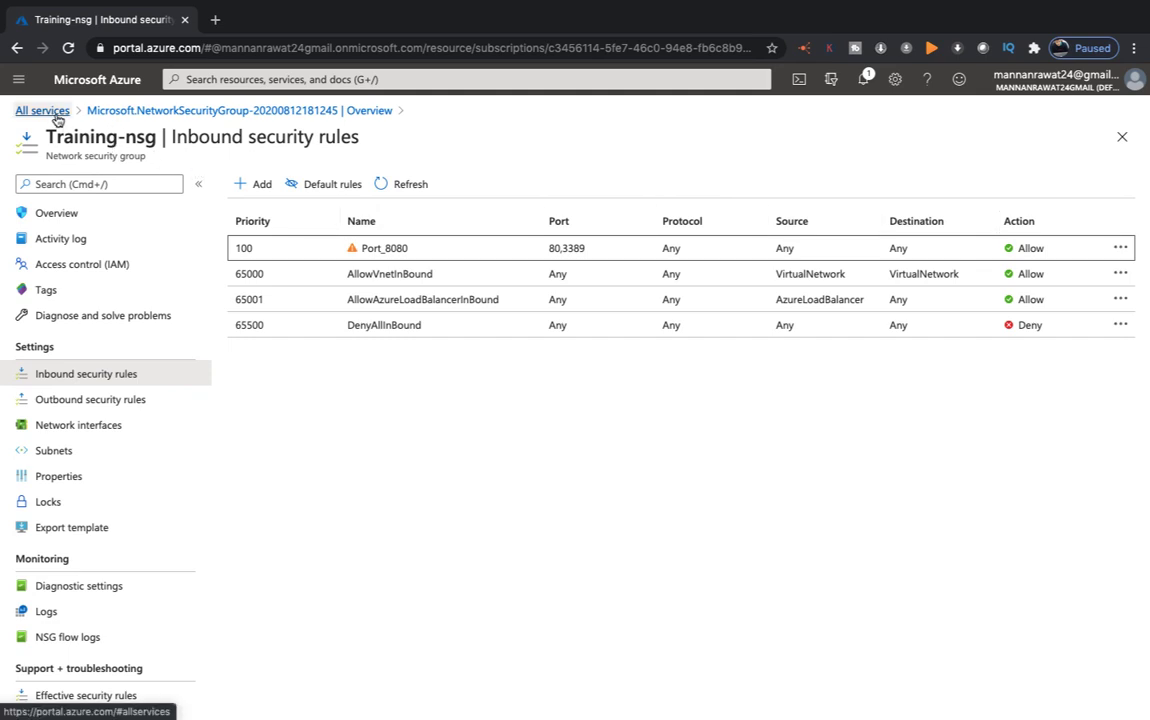
left_click(61, 426)
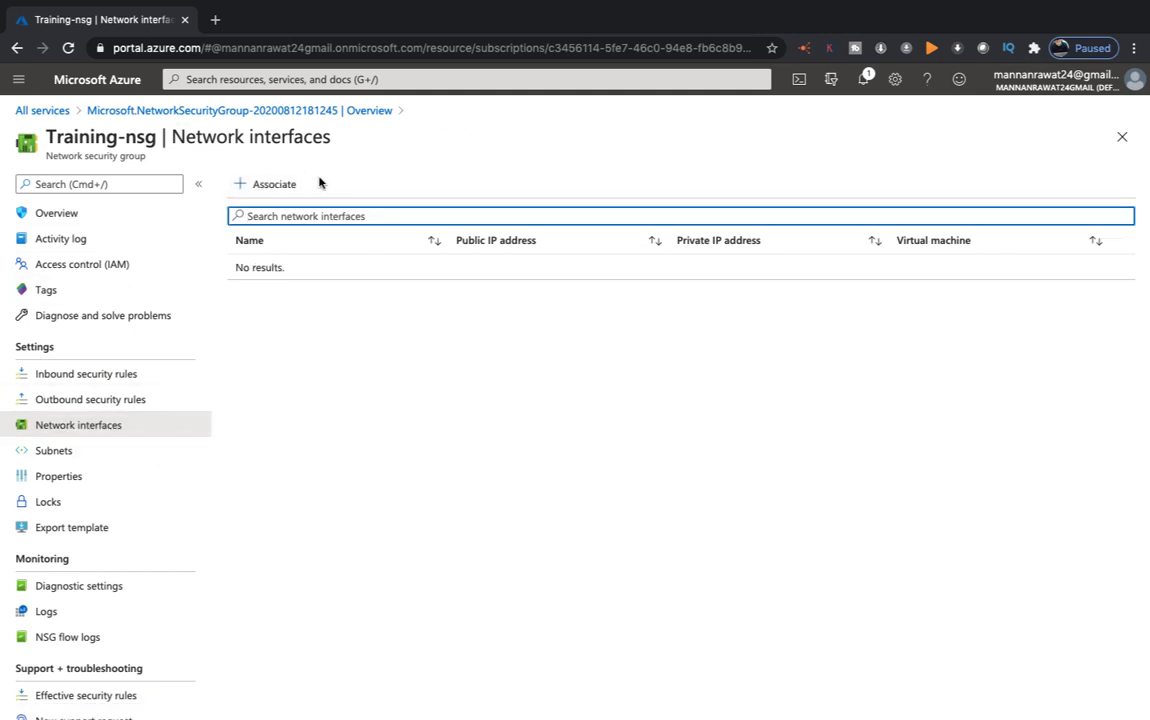
left_click(55, 475)
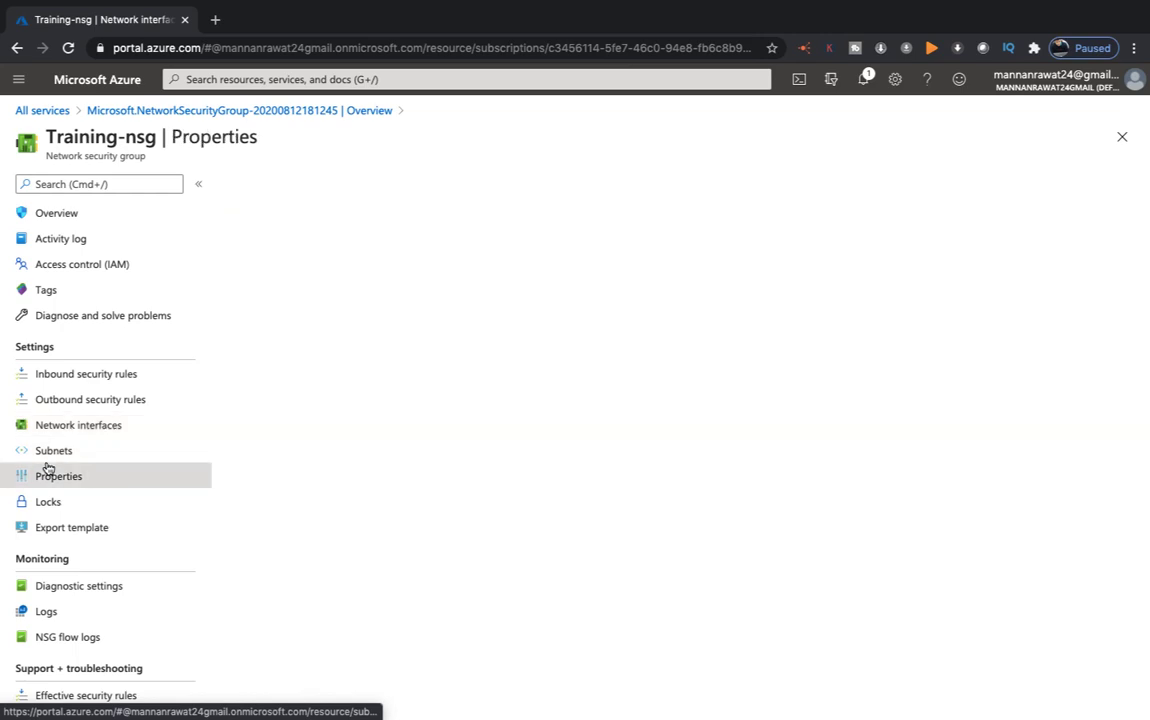
left_click(55, 451)
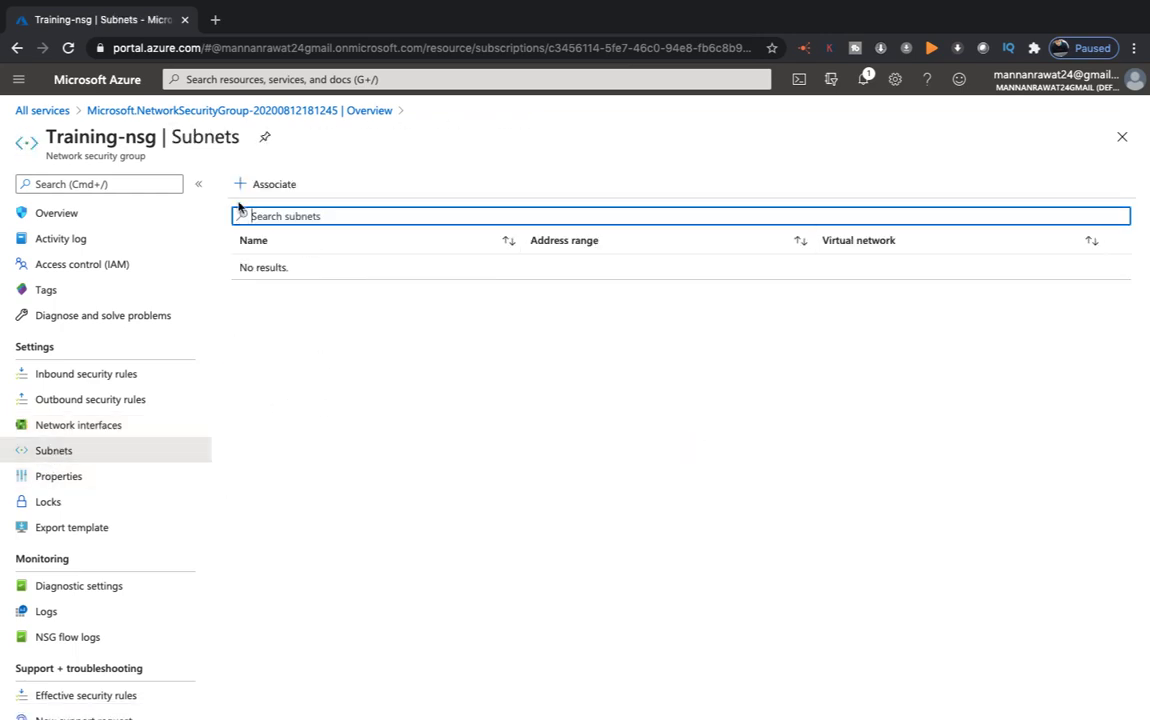
Go to the Virtual machines service in the Compute category and start creating a new virtual machine
left_click(30, 110)
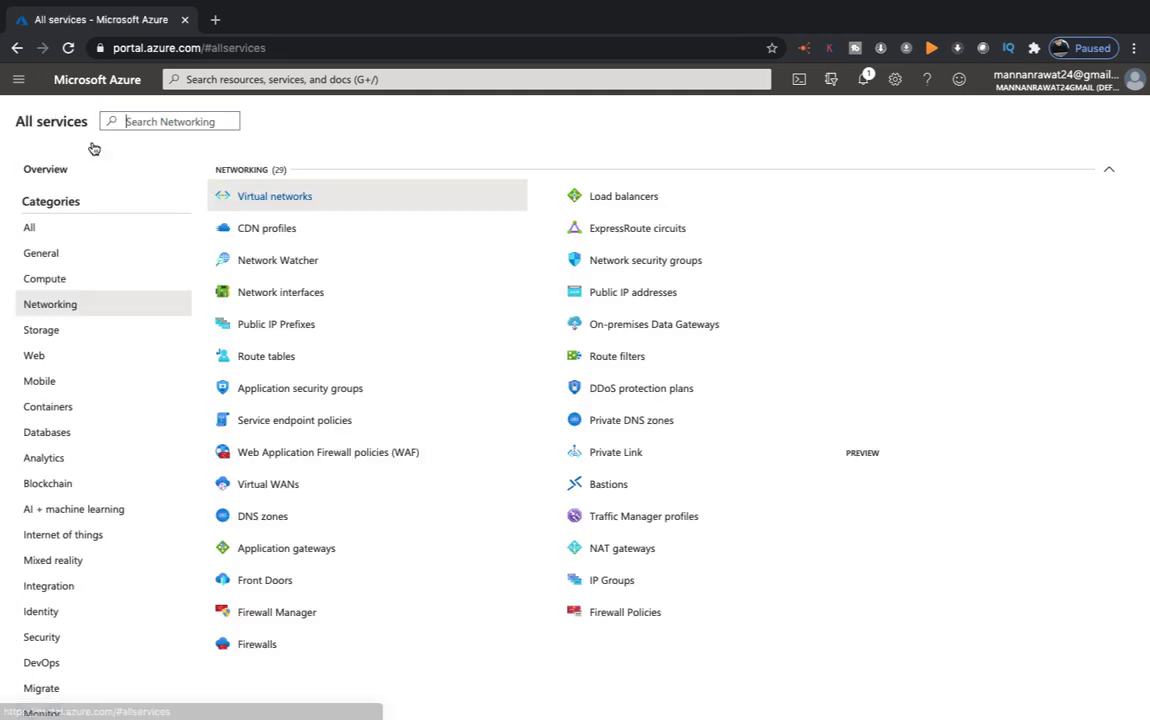
left_click(50, 281)
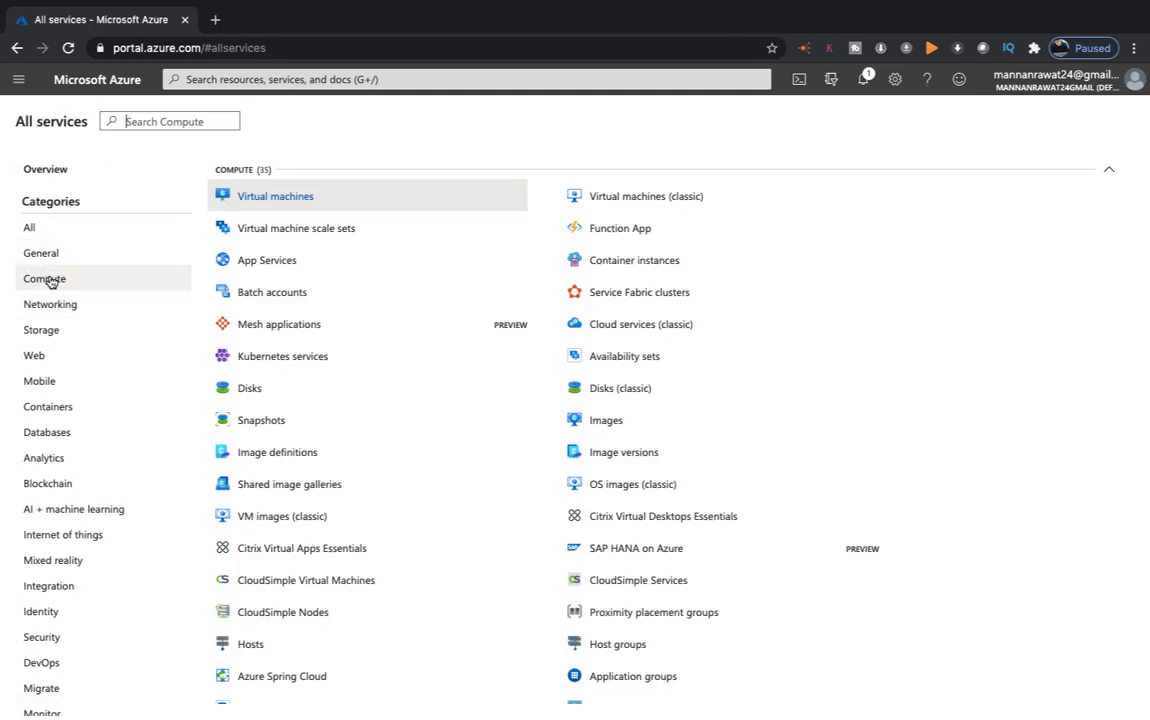
left_click(279, 199)
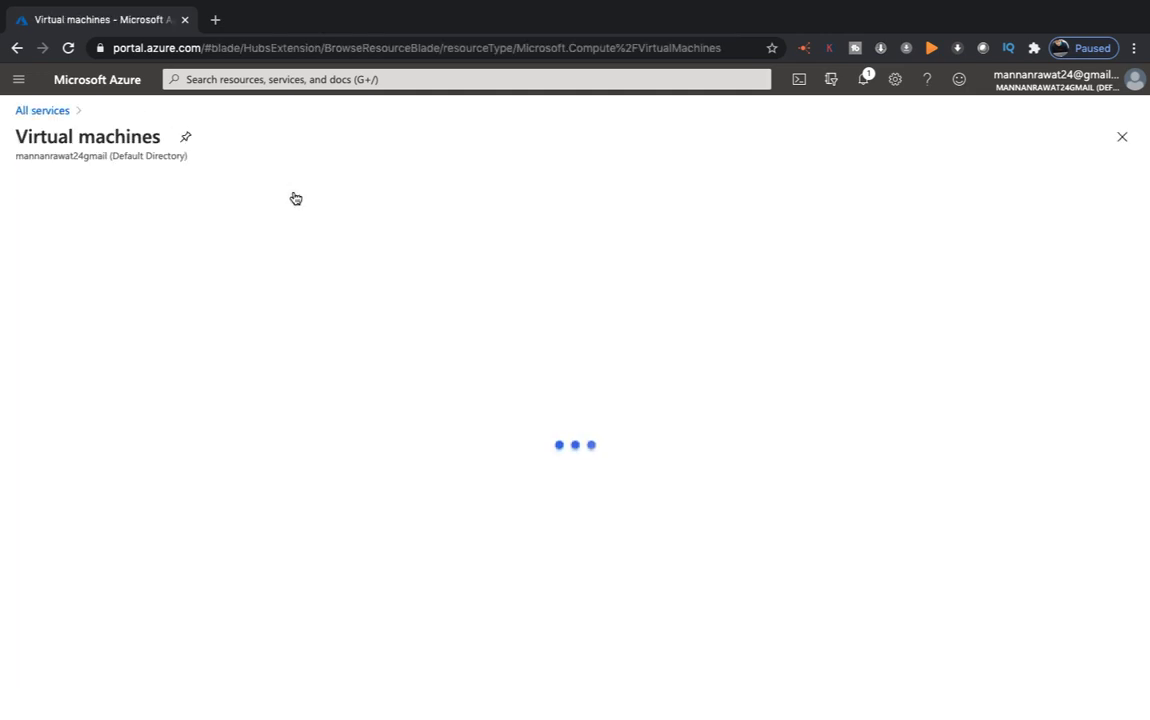
left_click(45, 184)
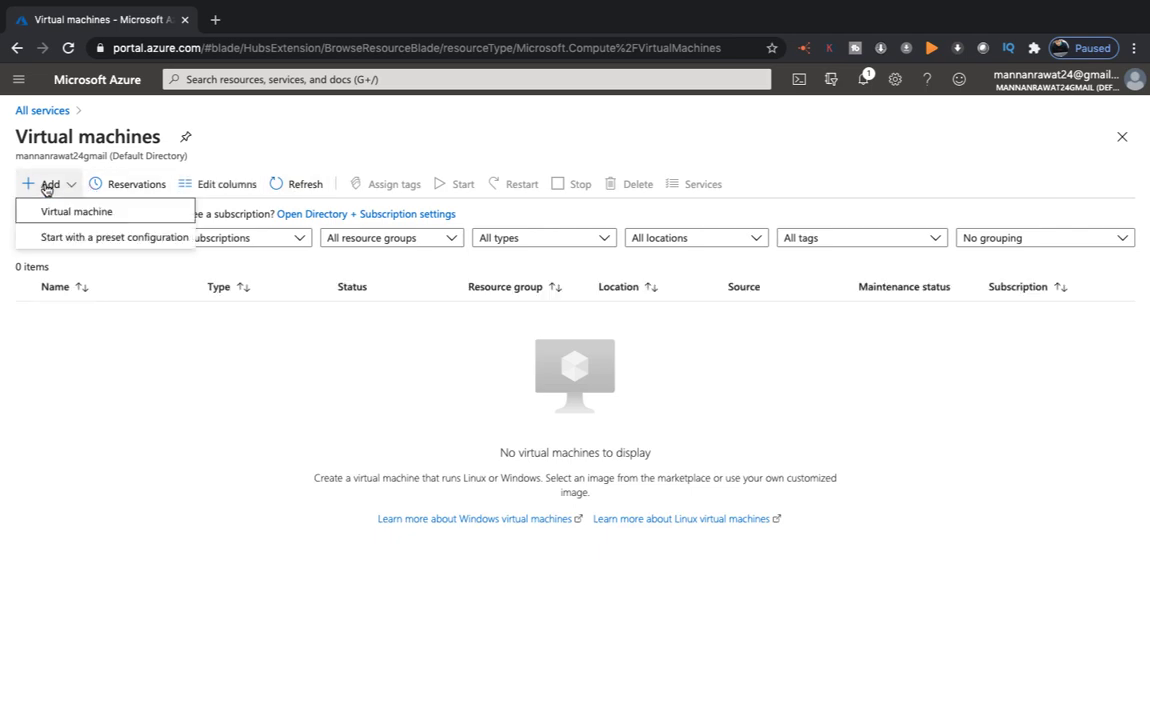
left_click(66, 211)
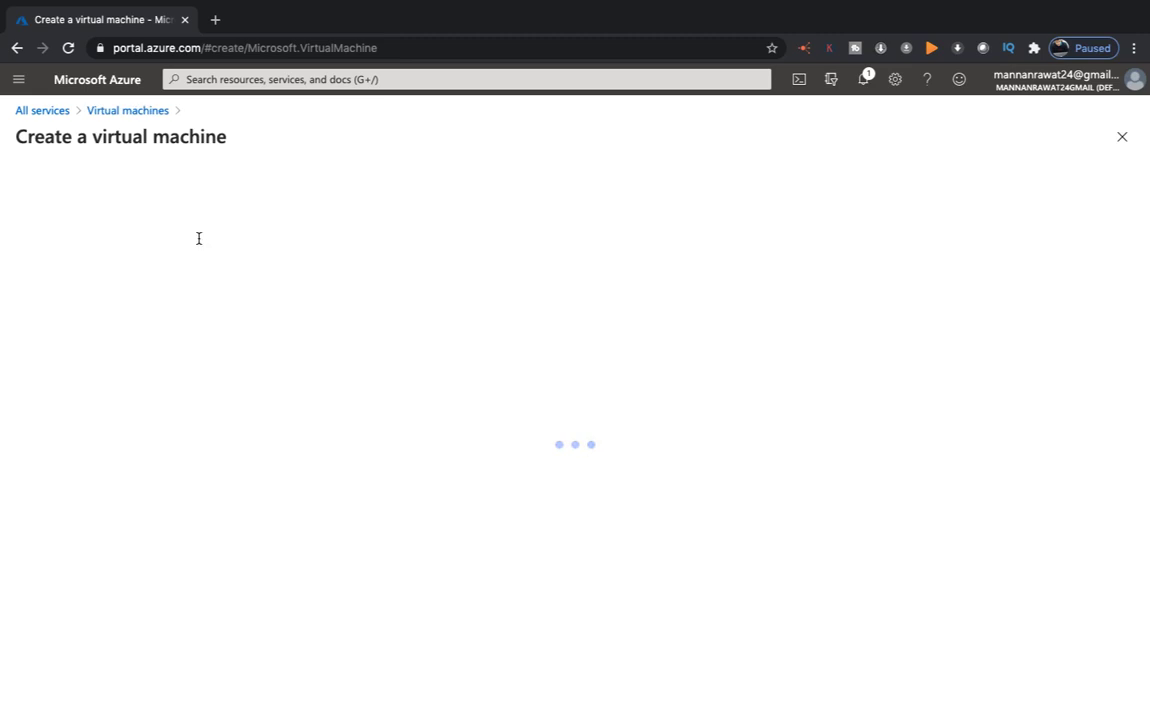
Set the virtual machine's resource group to Azure-Batch-104, name it web and choose the Windows Server 2012 R2 Datacenter image
left_click(325, 392)
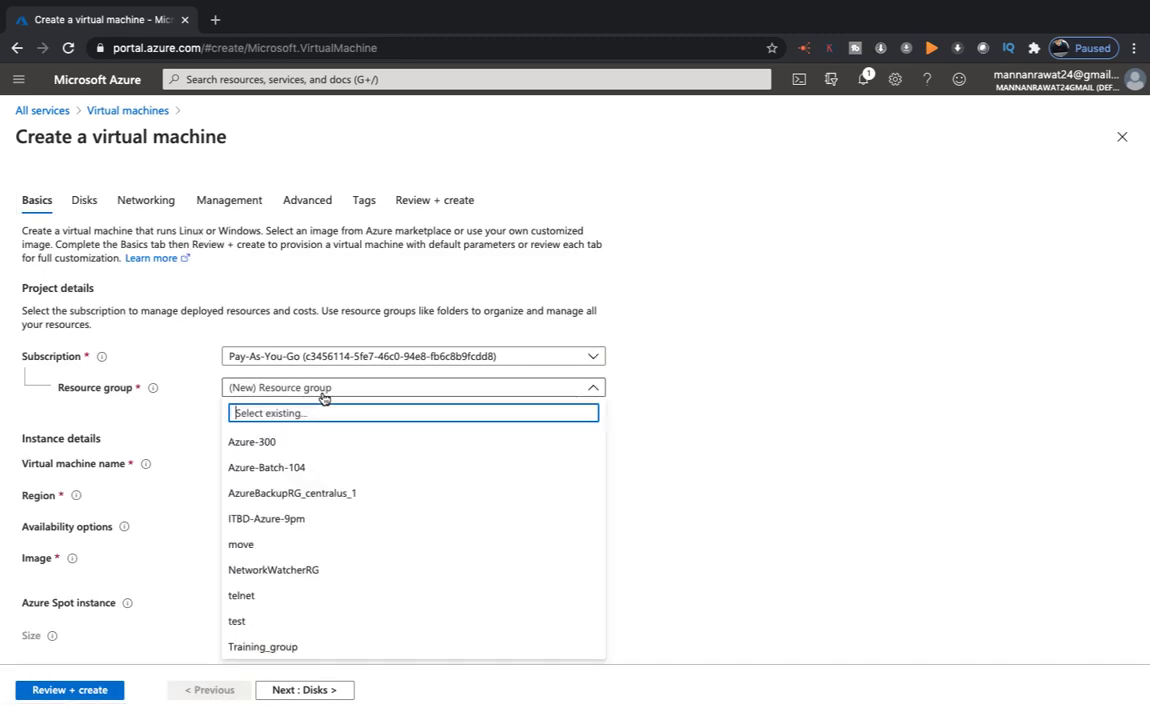
left_click(286, 470)
left_click(311, 471)
type("web")
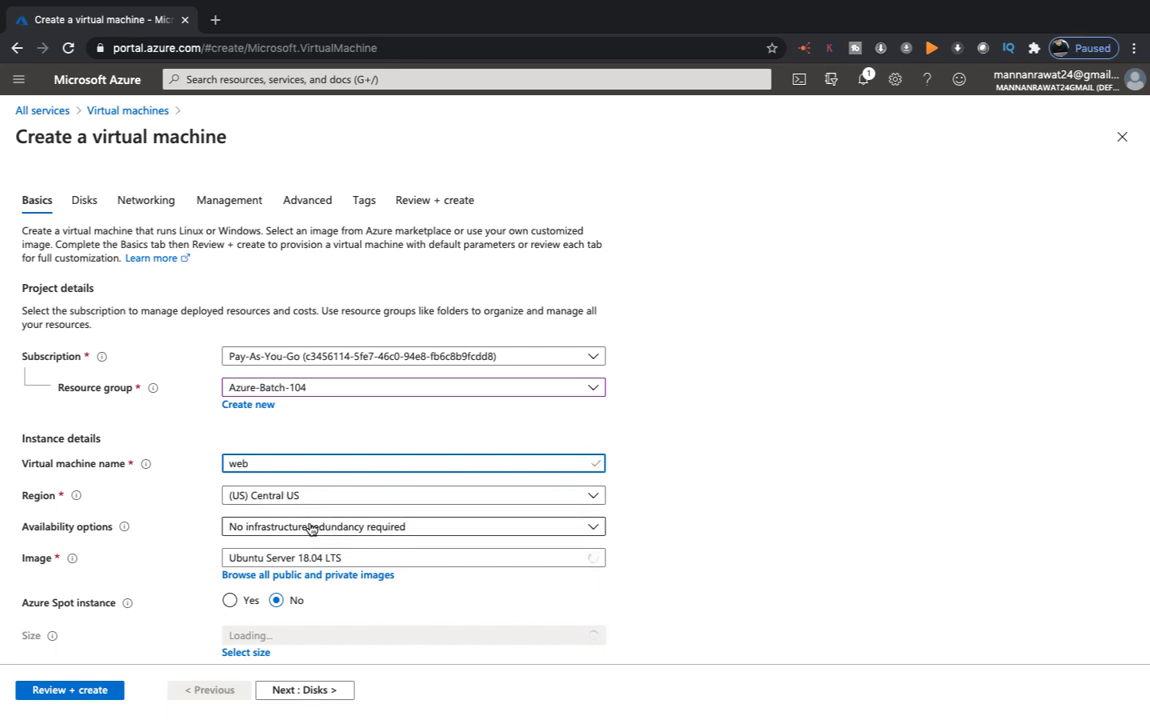
left_click(331, 557)
left_click(340, 508)
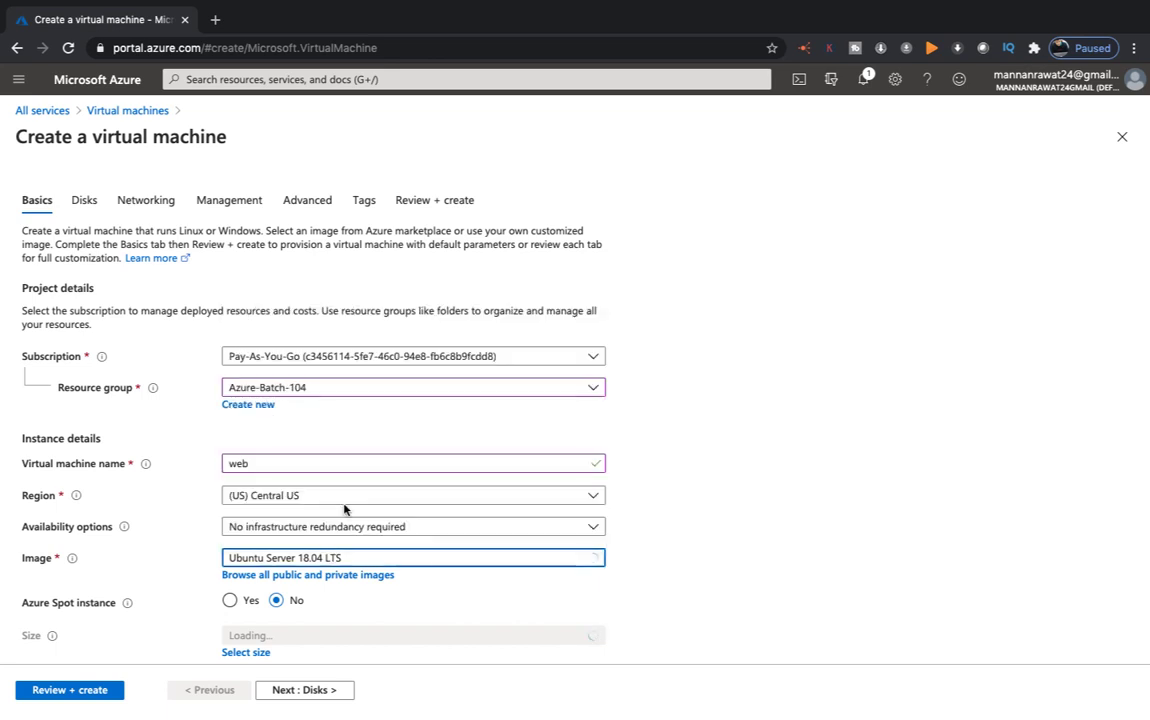
Set the administrator username to web, and enter and confirm the administrator account password
scroll(333, 557, "down", 2)
left_click(267, 467)
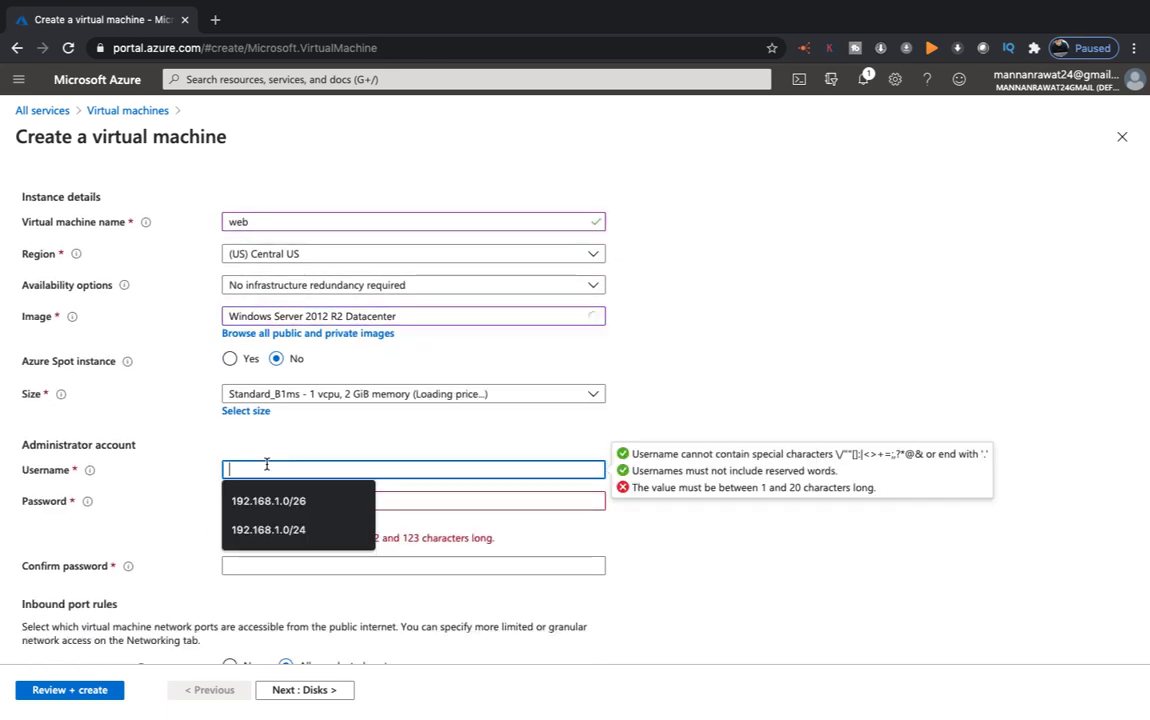
type("web")
key("Tab")
scroll(413, 400, "up", 1)
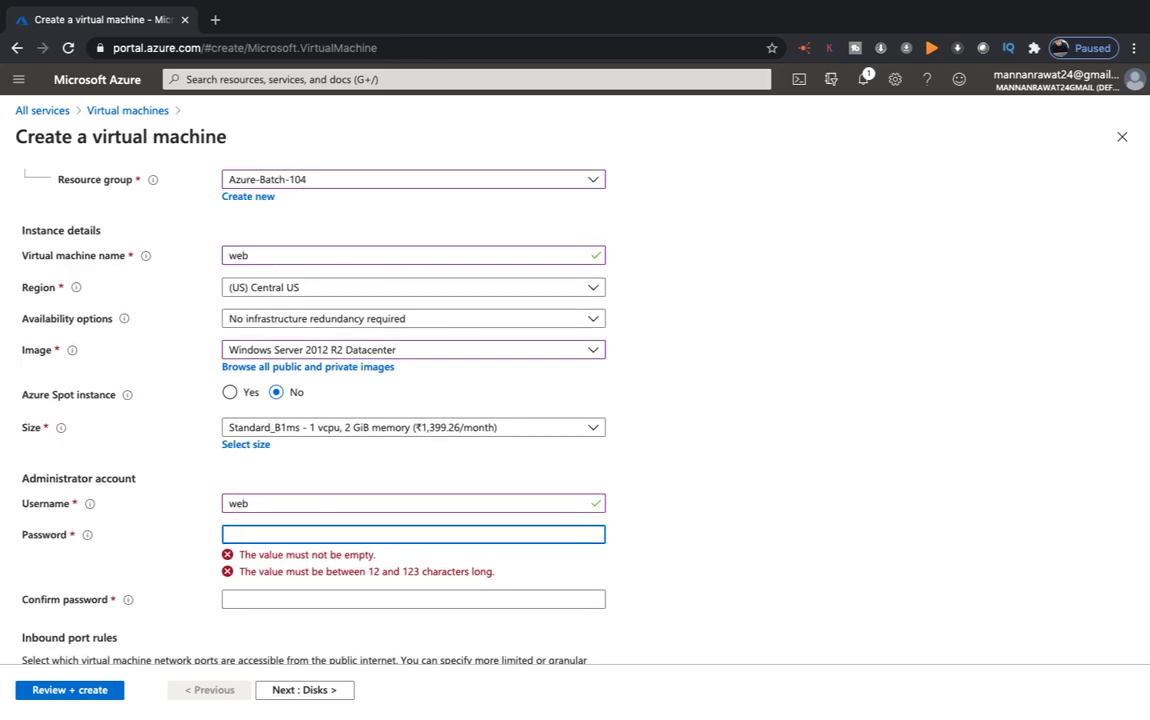
type("•••••••")
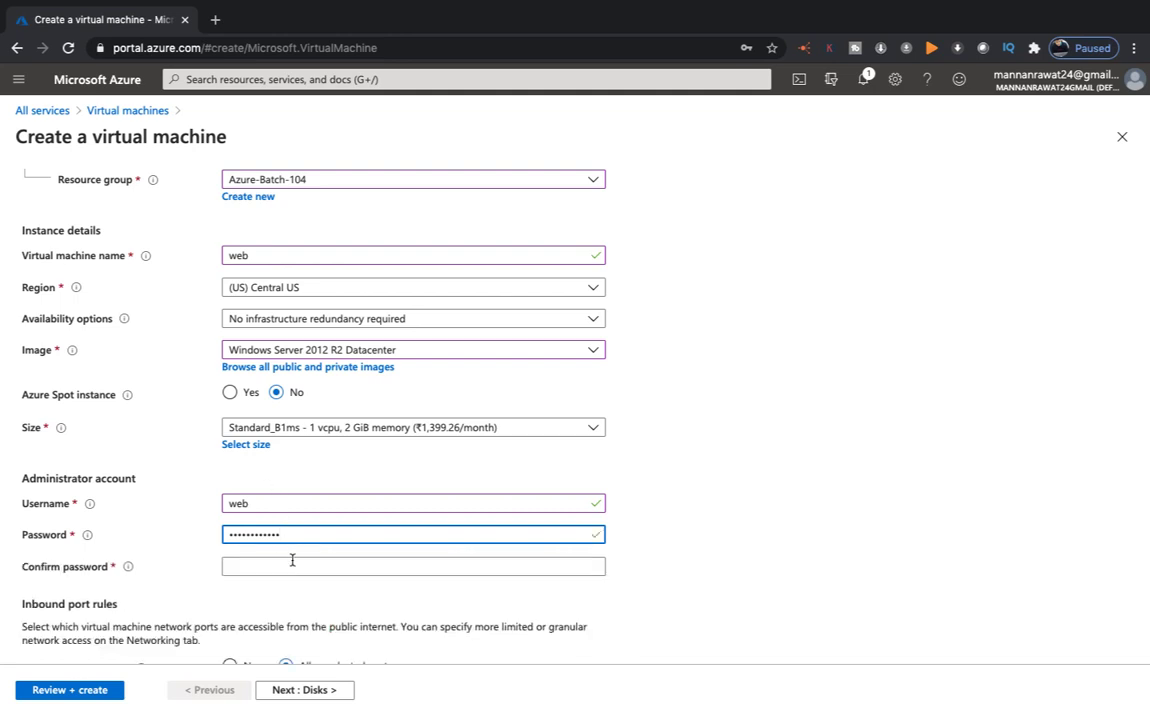
left_click(297, 563)
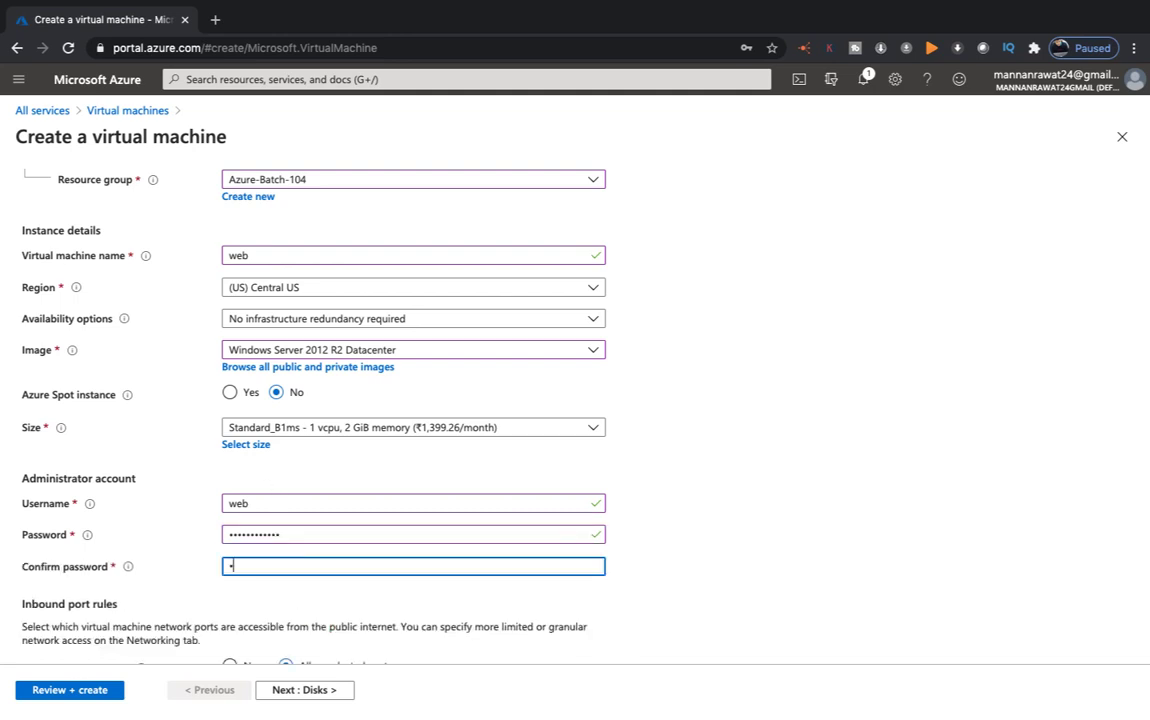
type("••••••")
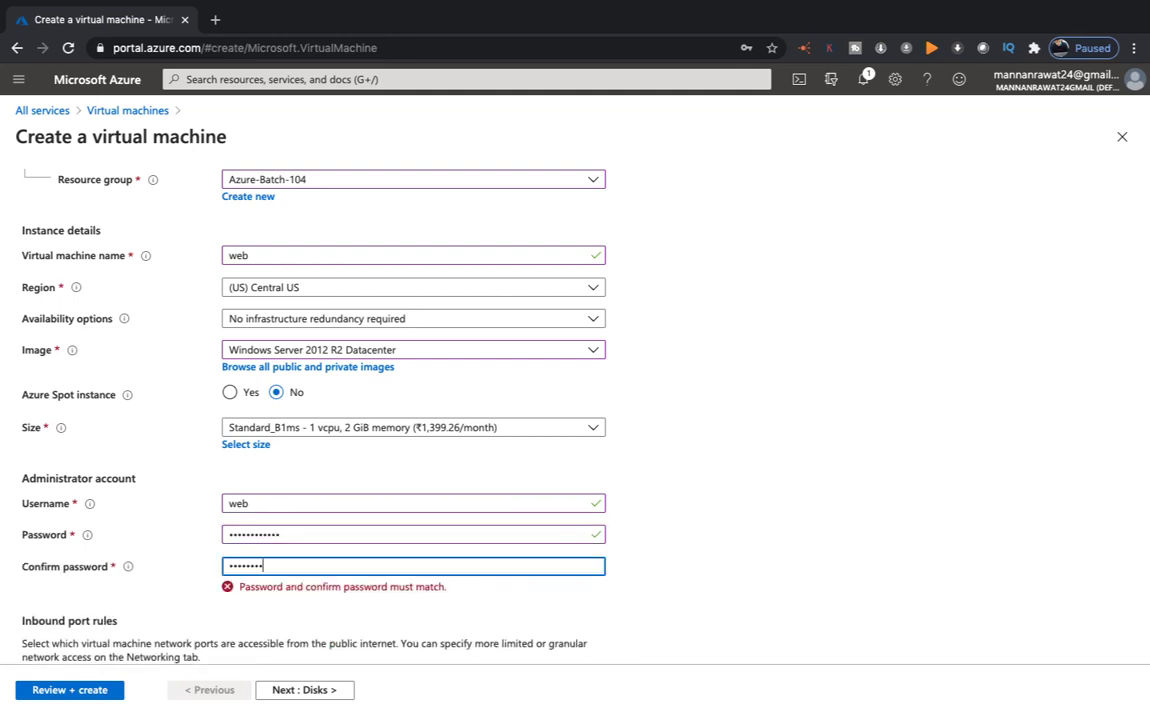
type("••••••")
Set the virtual machine's public inbound ports to None and continue past the disk options to the networking settings
scroll(150, 478, "down", 3)
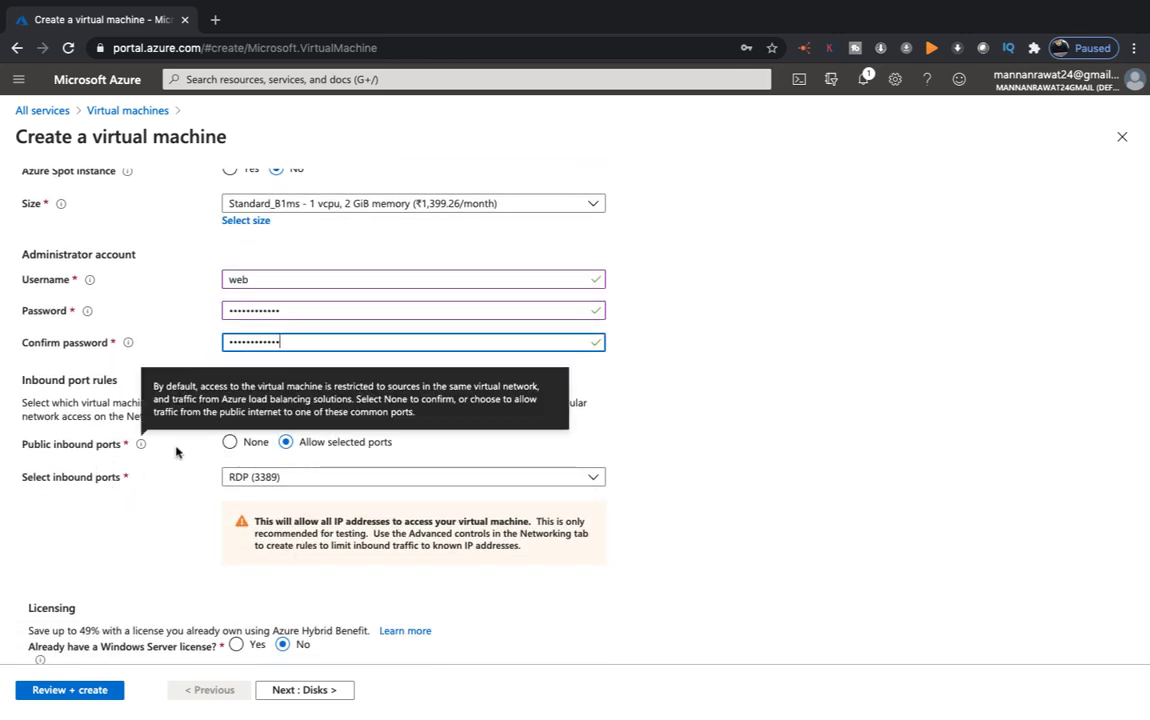
left_click(231, 443)
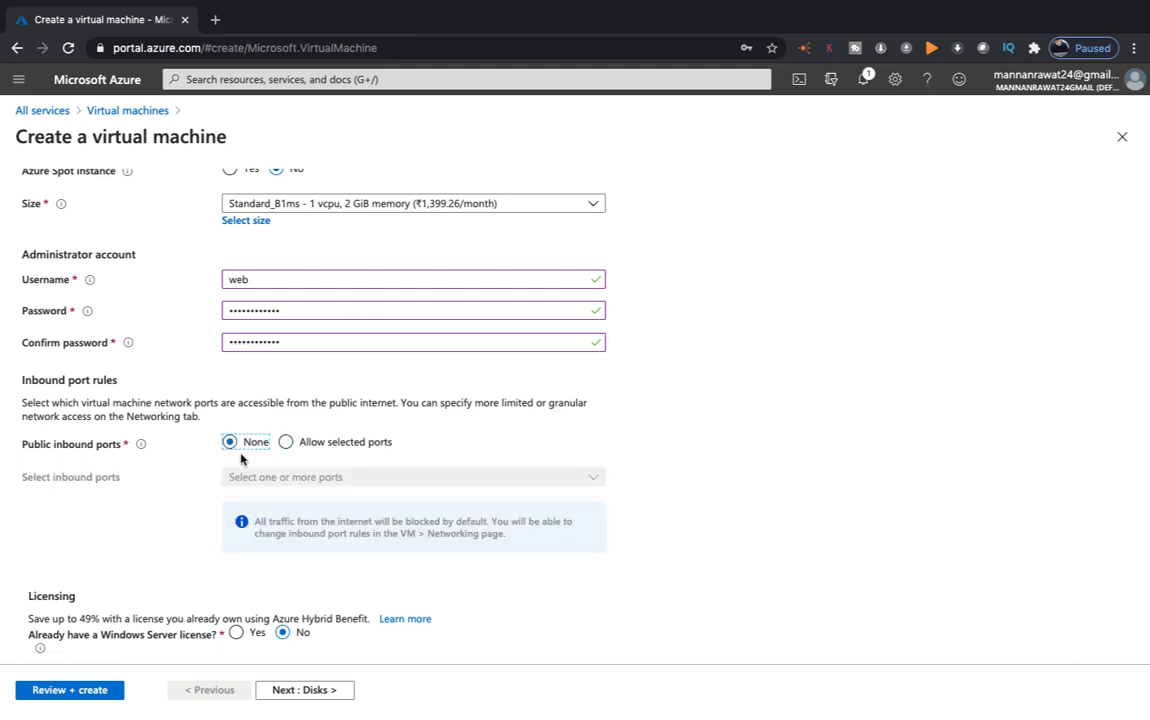
left_click(308, 690)
left_click(308, 690)
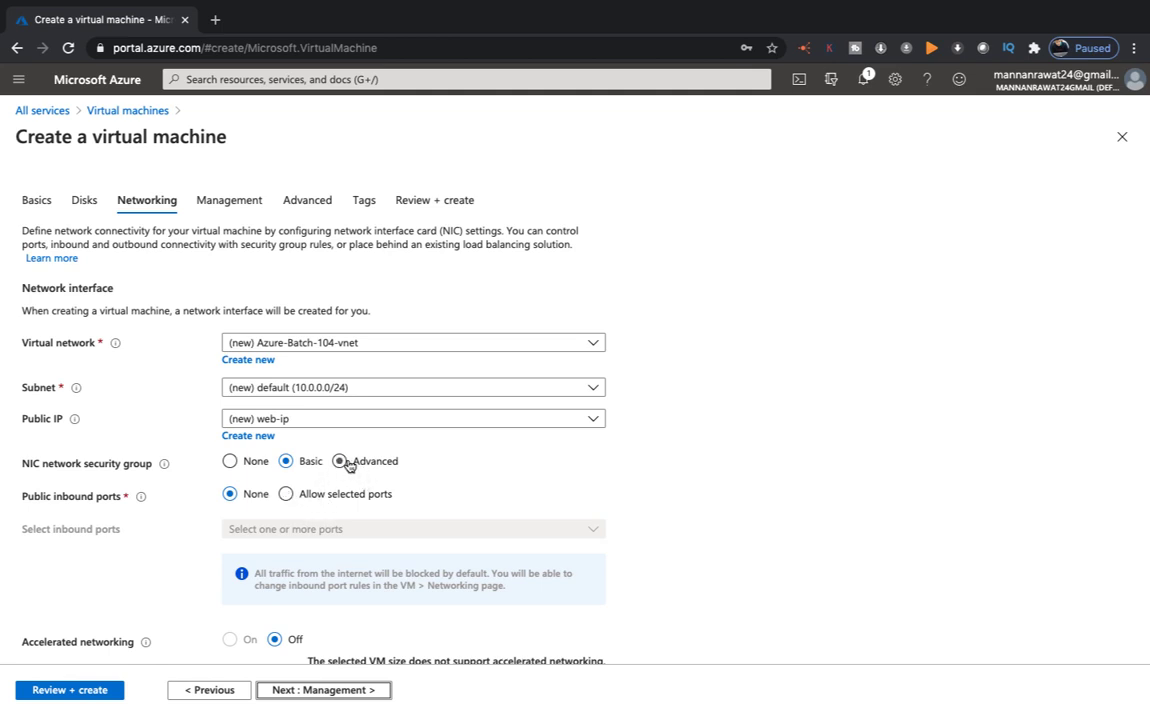
Switch the NIC network security group to Advanced and assign the existing Training-nsg
left_click(341, 462)
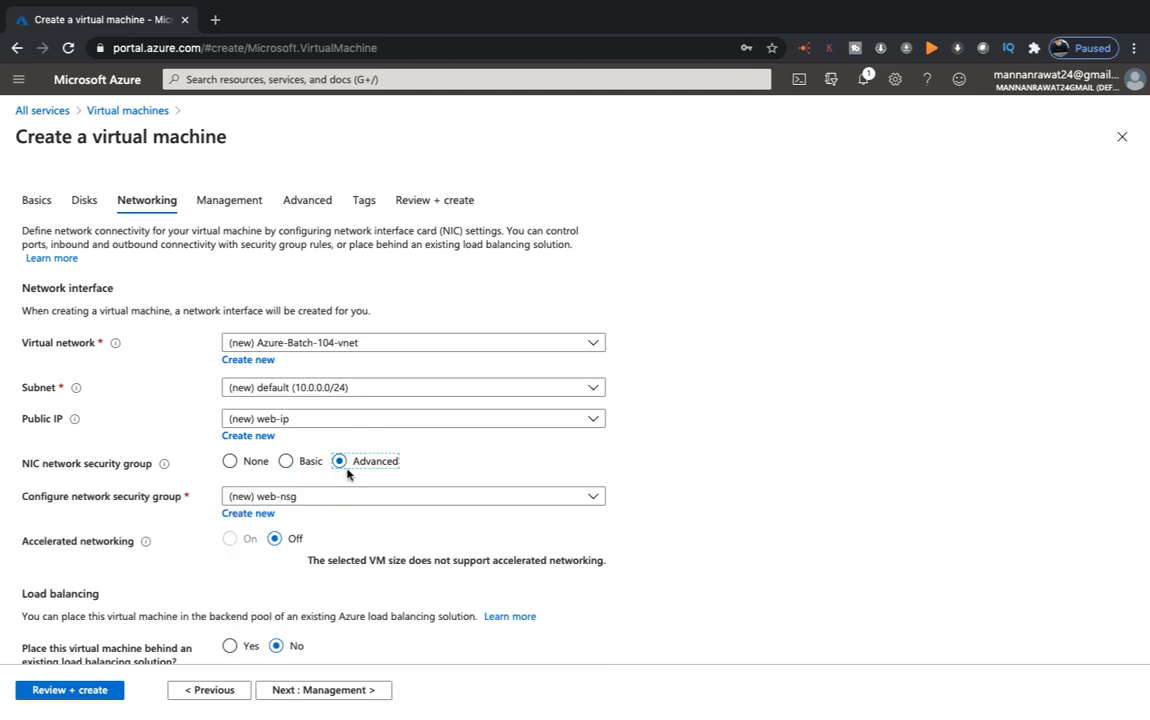
left_click(308, 500)
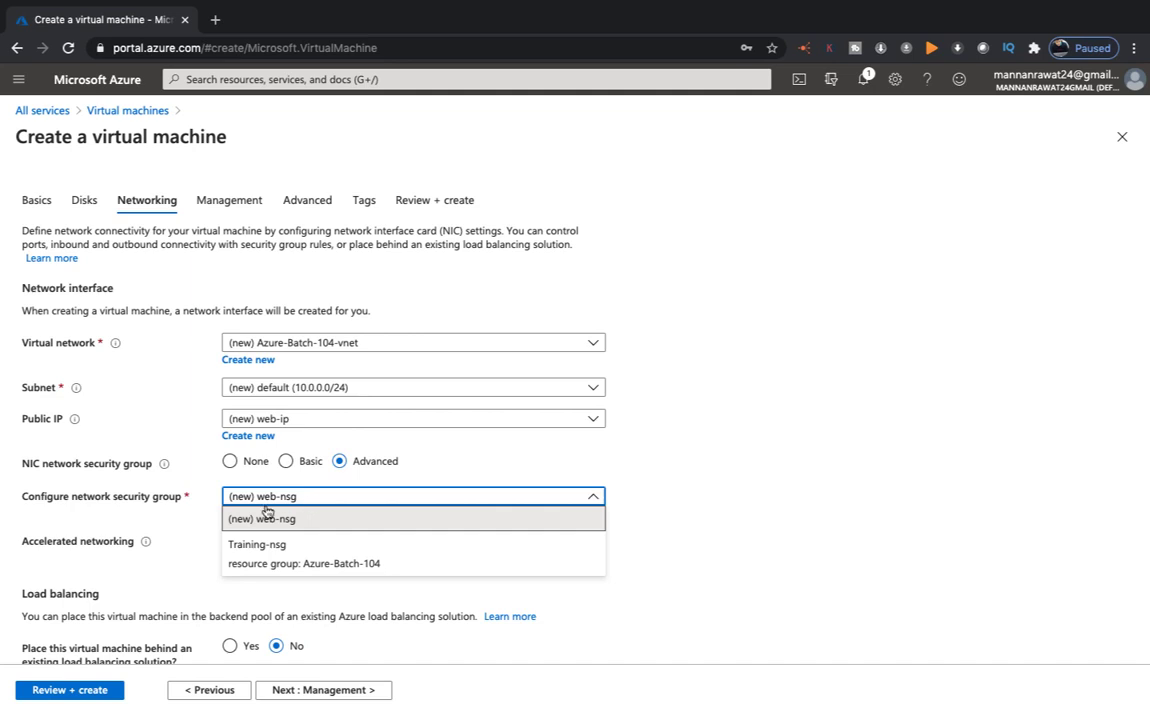
left_click(275, 545)
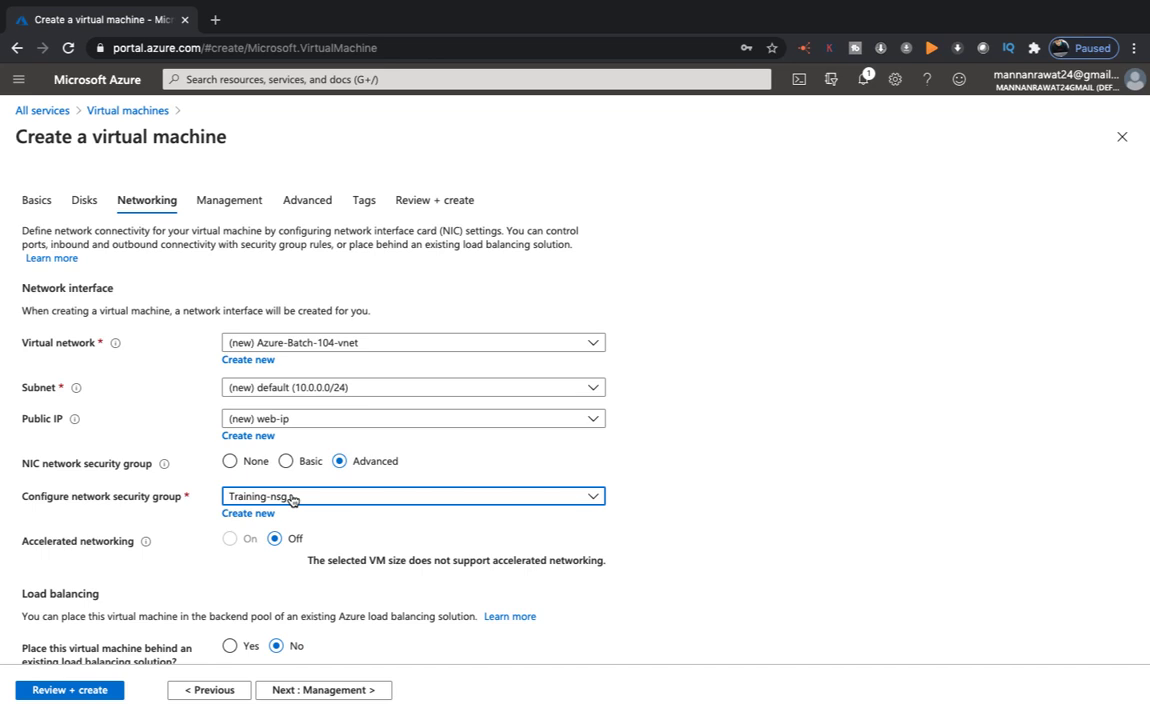
Keep the default management and advanced settings, review and create the virtual machine, and check its deployment in the notifications
scroll(303, 609, "down", 1)
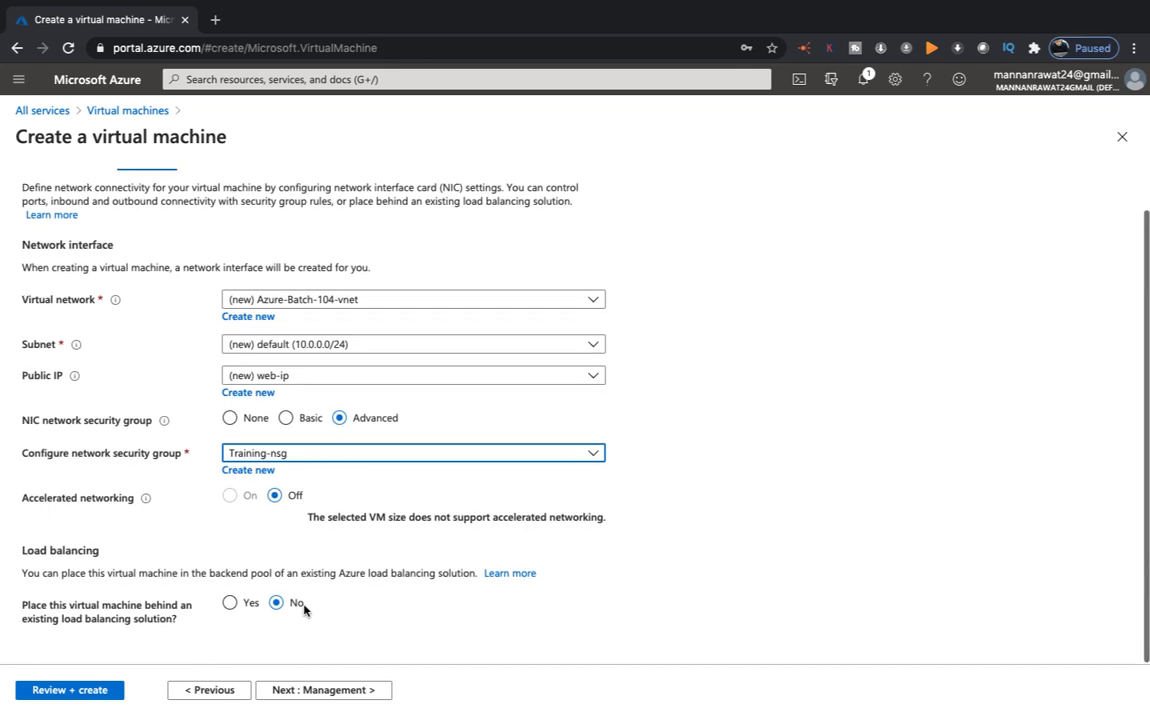
left_click(333, 691)
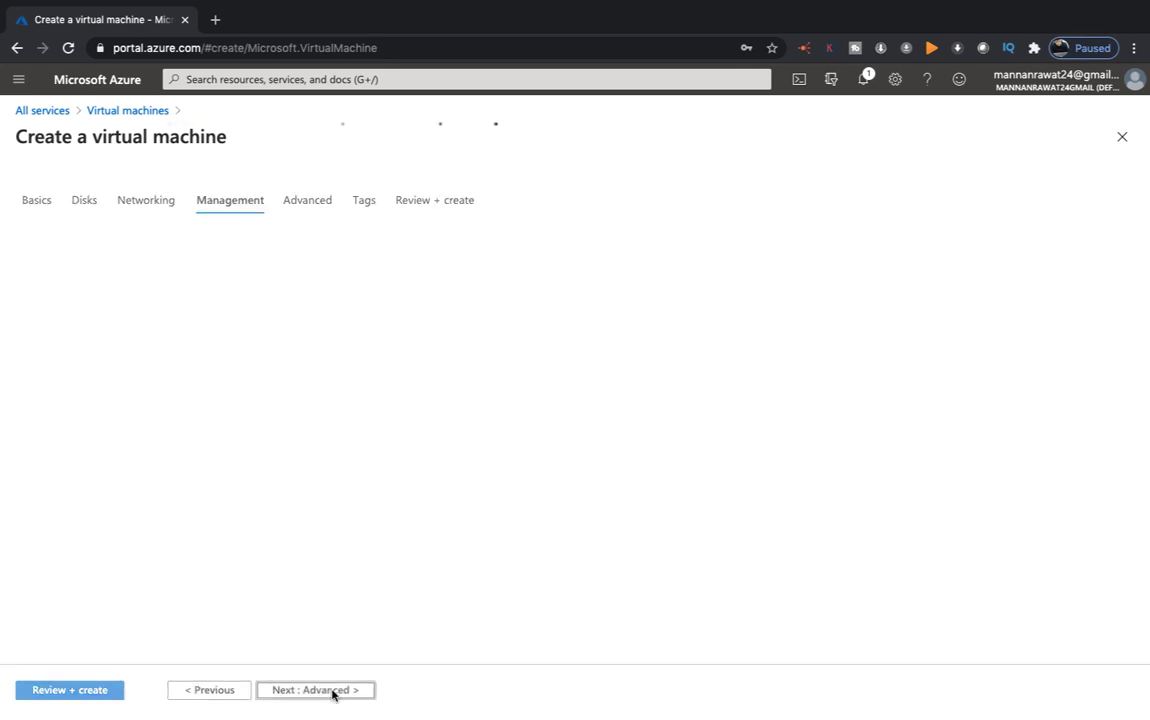
left_click(333, 691)
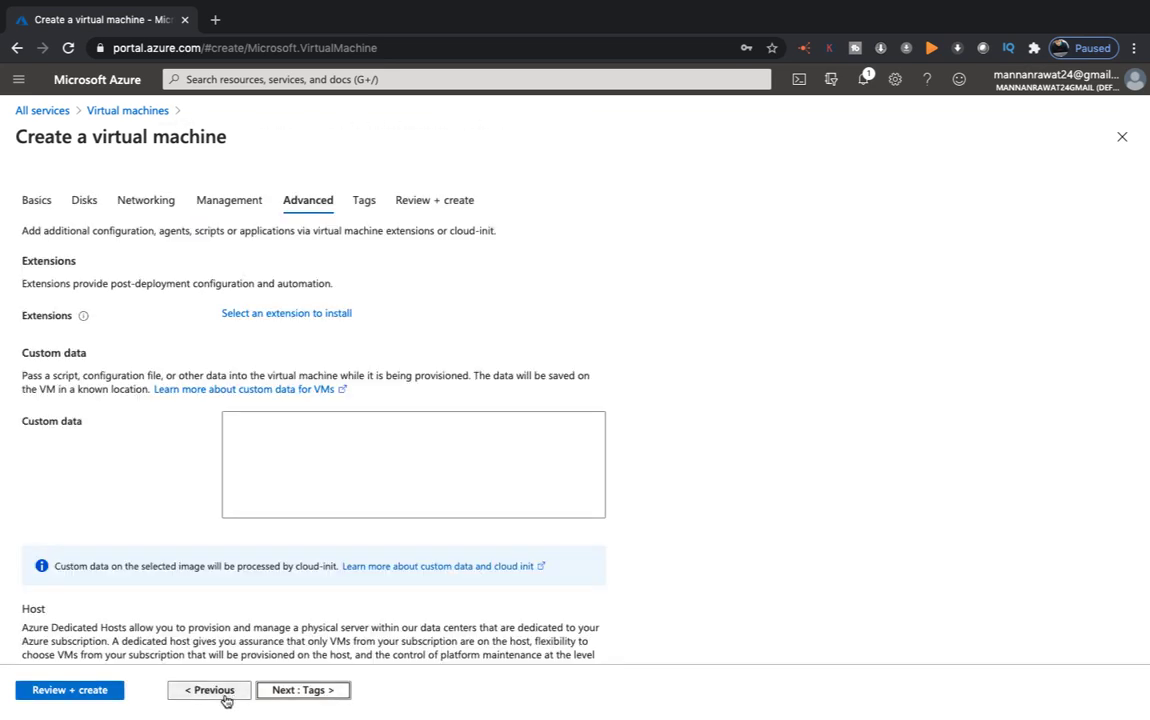
left_click(101, 691)
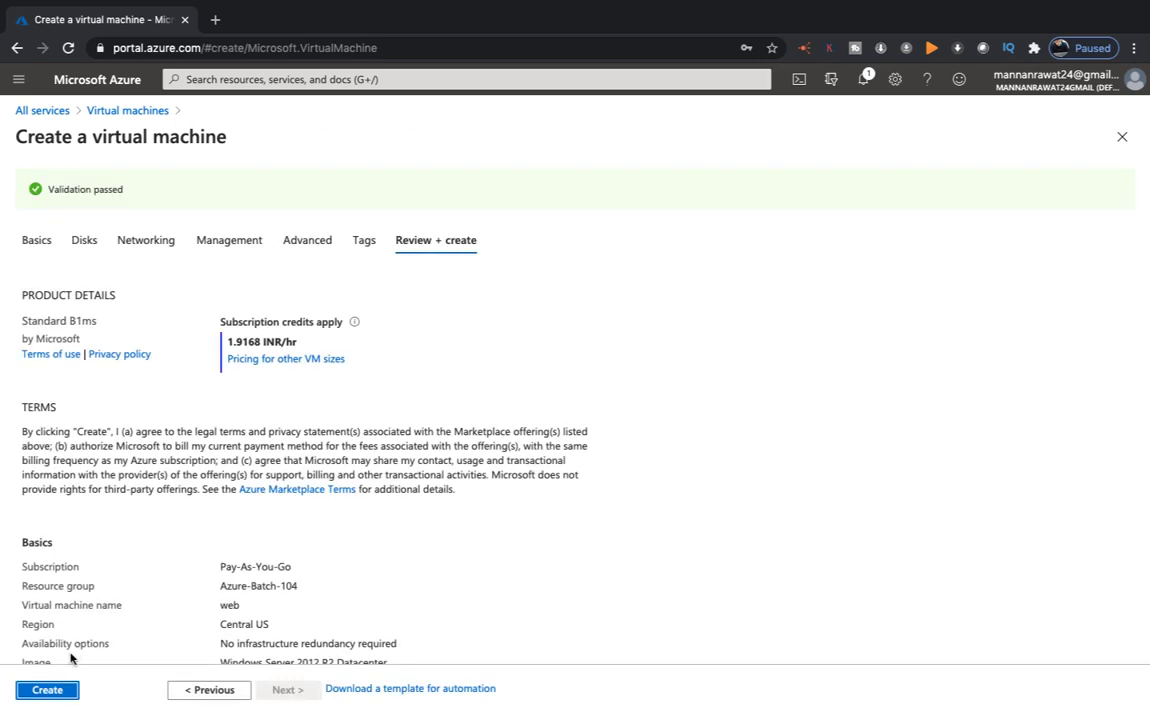
left_click(47, 689)
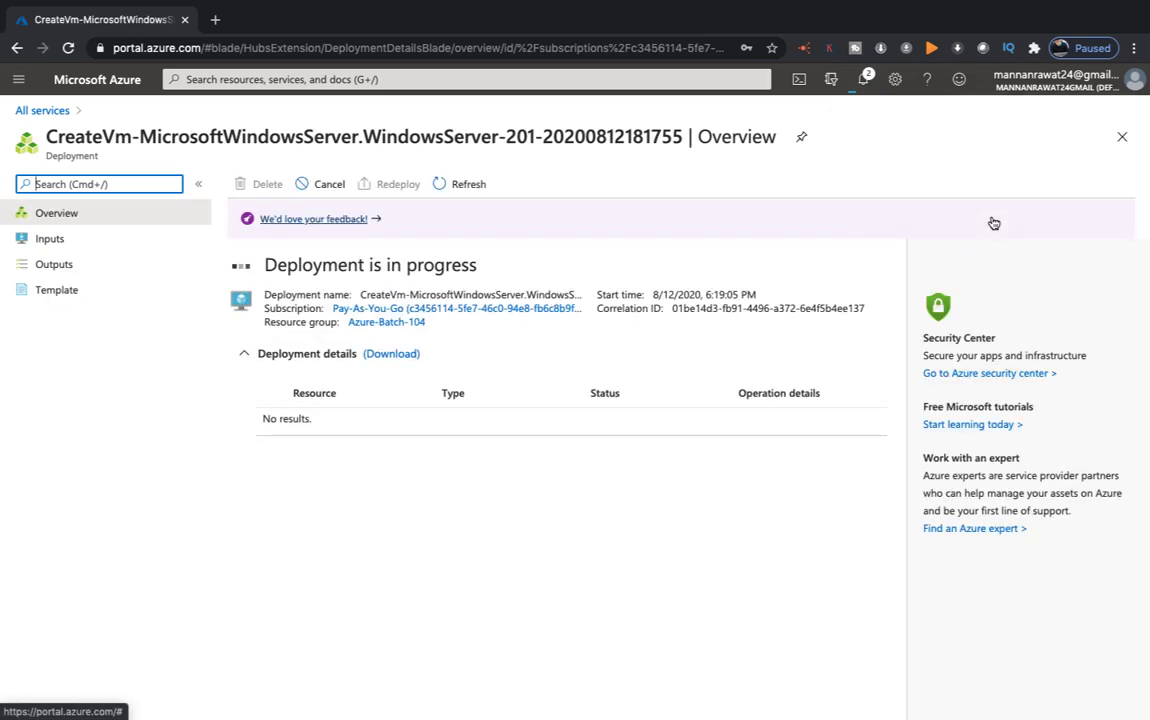
left_click(866, 82)
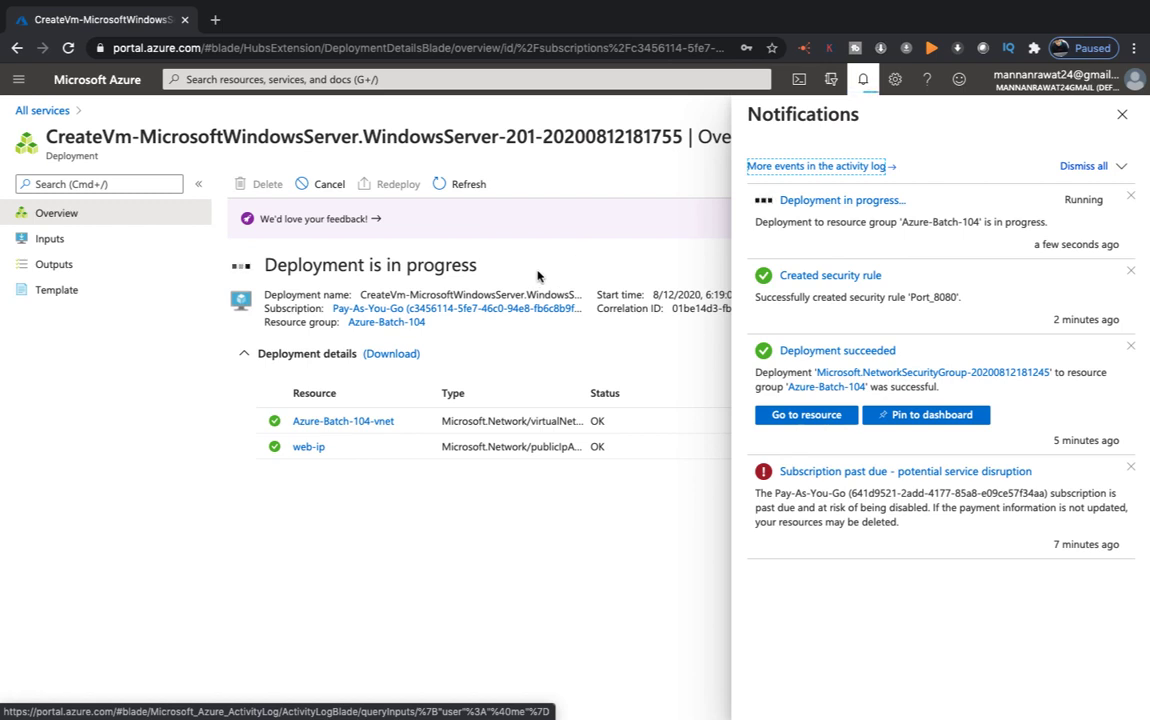
left_click(457, 186)
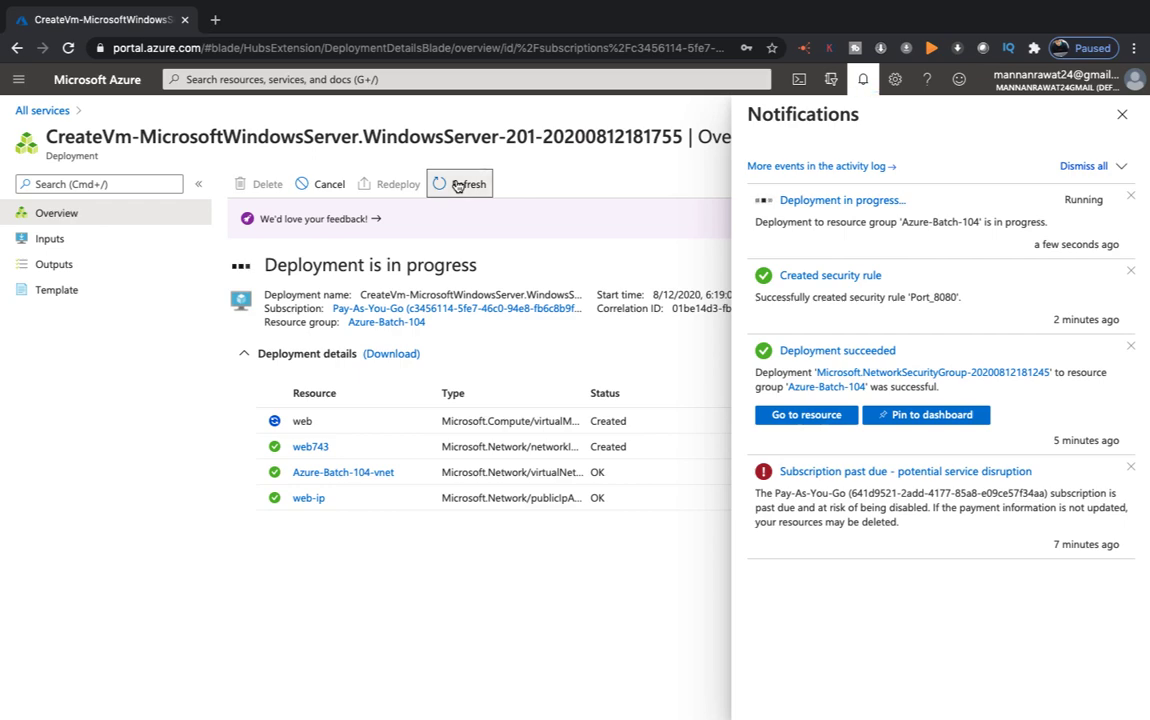
key("ctrl+Left")
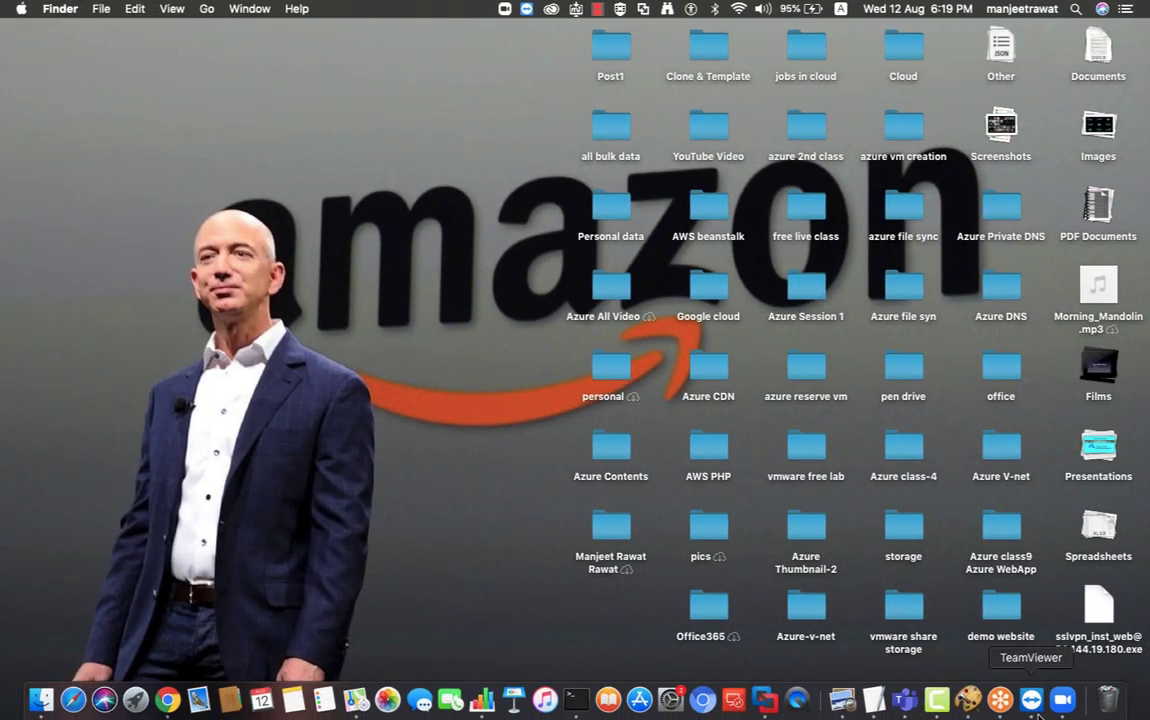
right_click(937, 700)
left_click(972, 543)
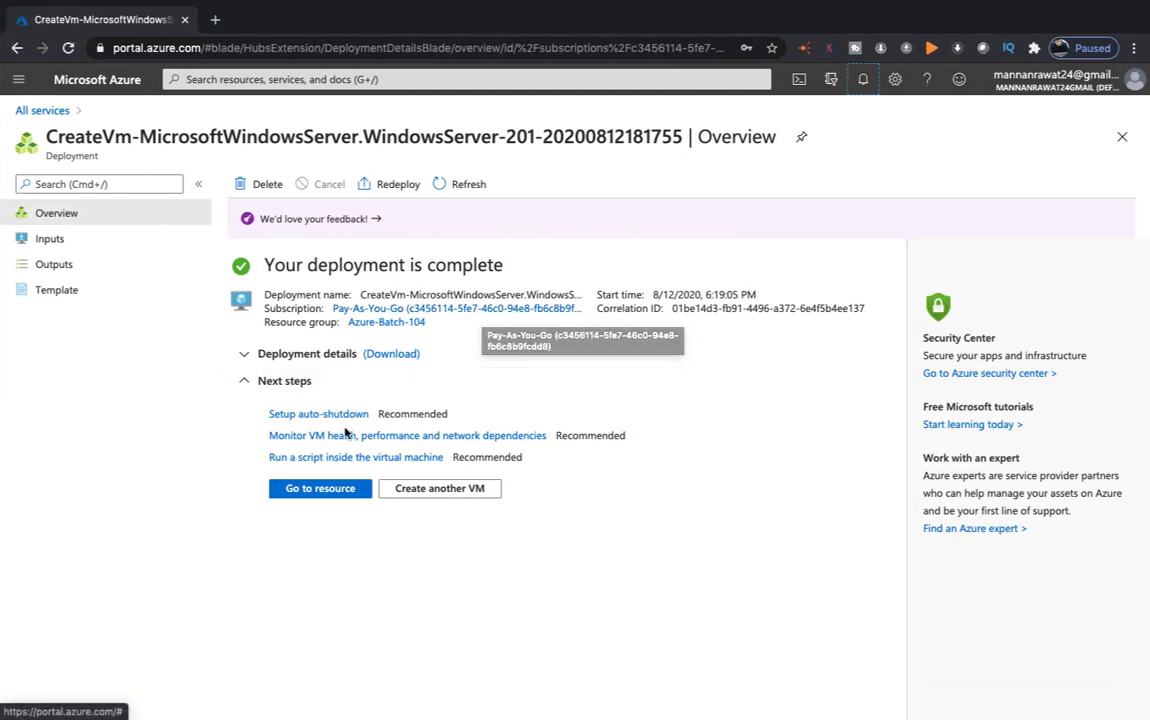
Open the newly deployed virtual machine from its completed deployment and copy its public IP address
left_click(319, 490)
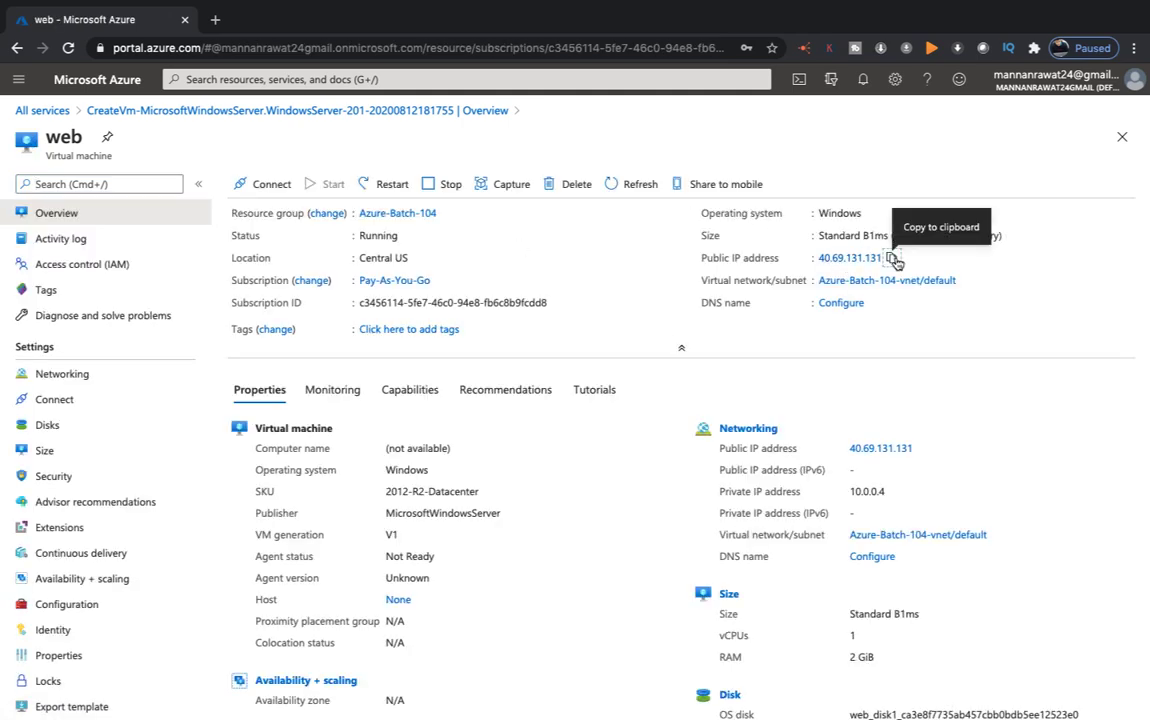
left_click(893, 259)
Switch to Microsoft Remote Desktop and set the PC name of the AzureVMss-1 connection to the copied address 40.69.131.131
key("ctrl+Left")
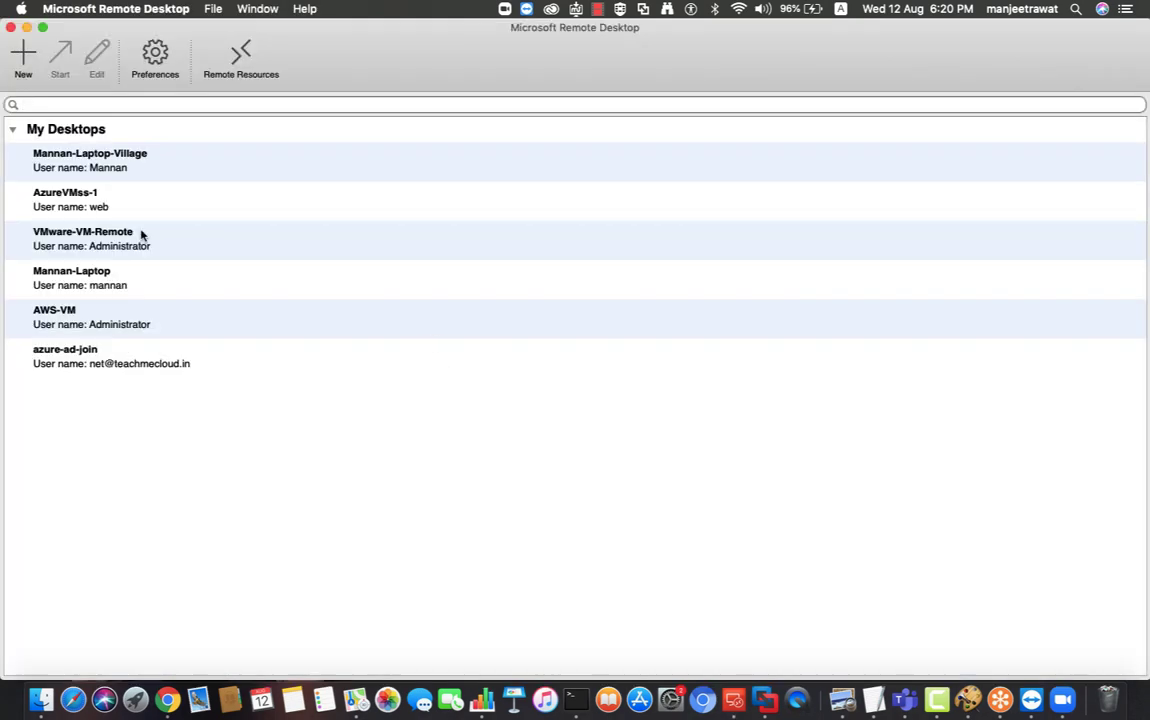
right_click(66, 283)
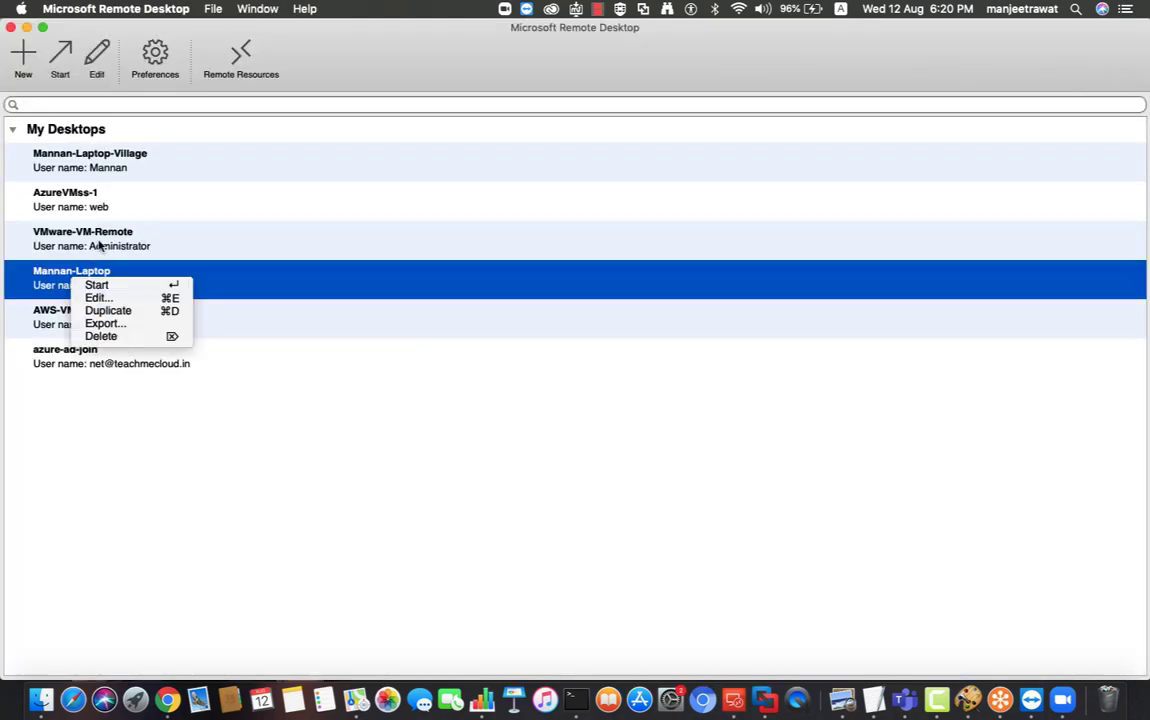
left_click(70, 197)
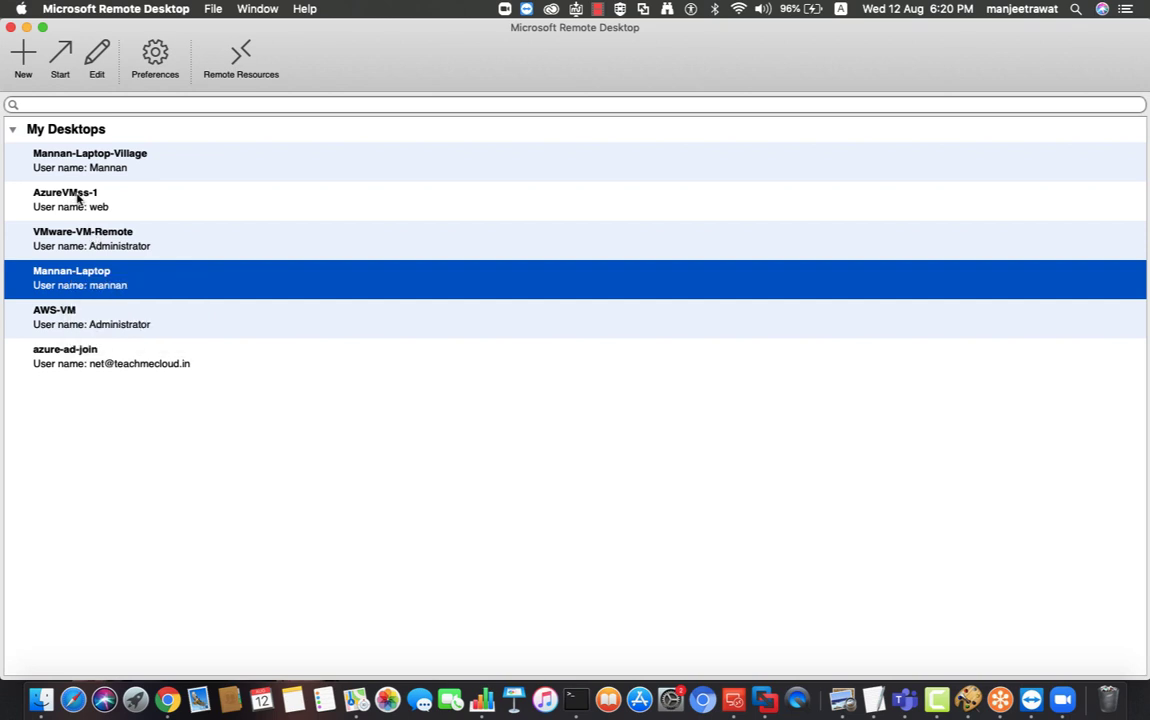
right_click(74, 194)
left_click(104, 215)
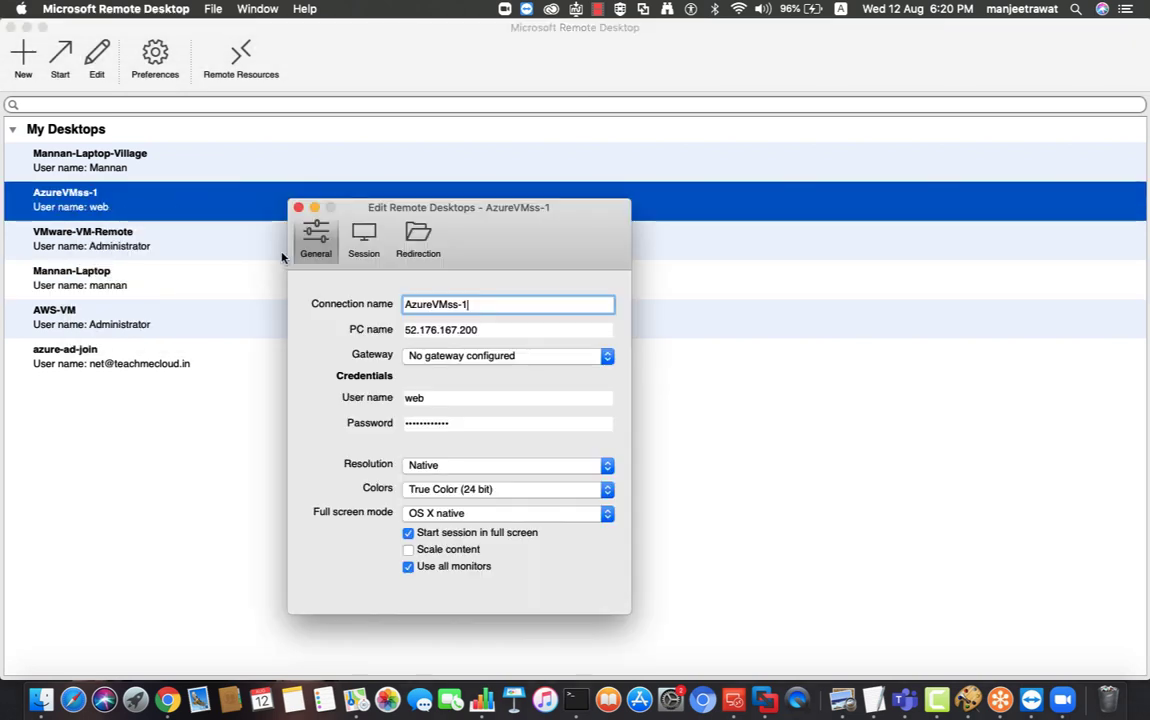
left_click(490, 331)
key("super+a")
key("super+v")
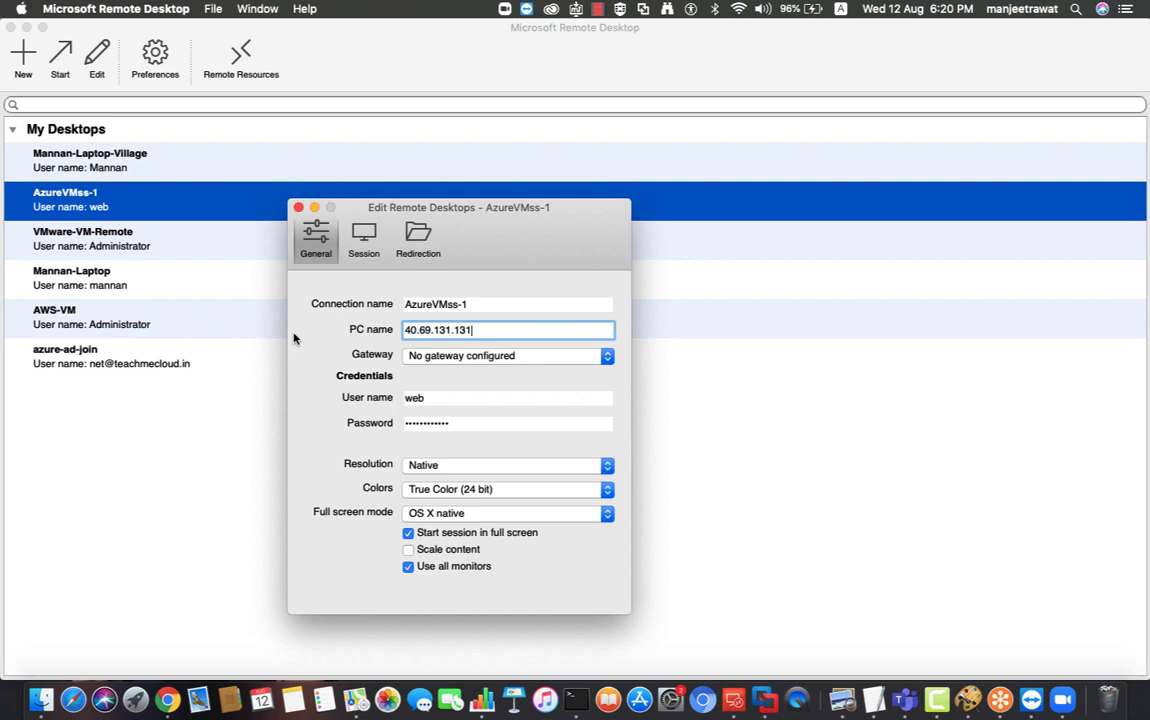
left_click(298, 209)
Connect to AzureVMss-1, accept the unverified certificate and decline network discovery on the server
double_click(66, 200)
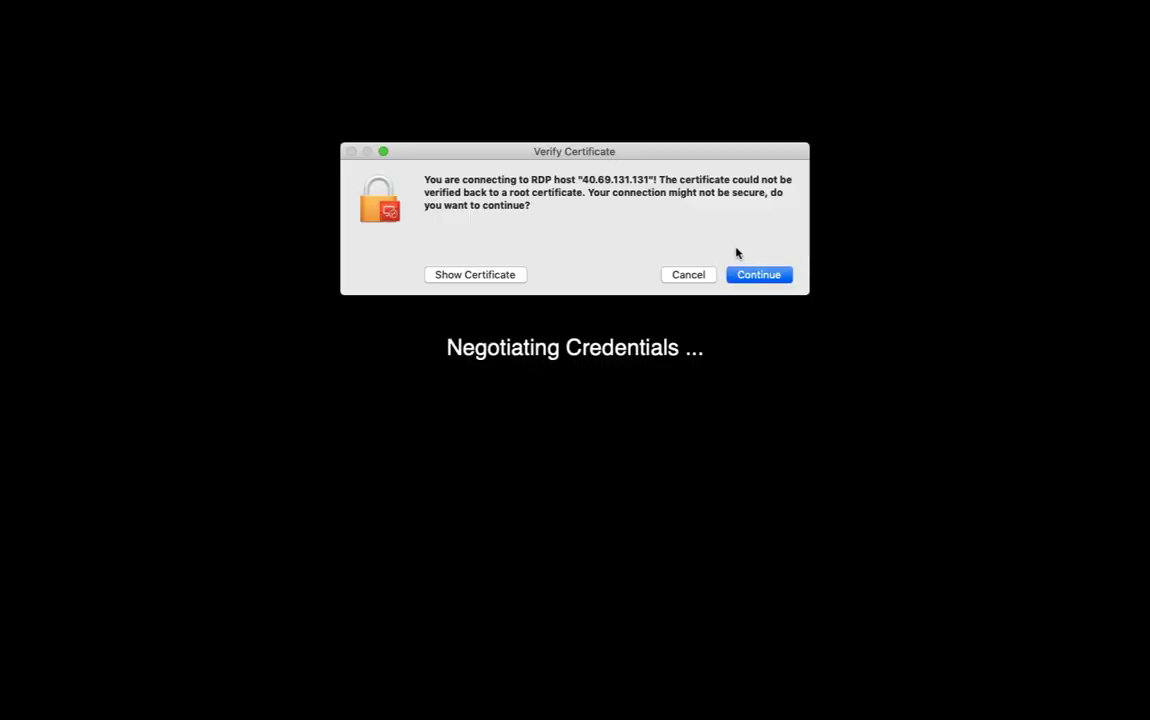
left_click(751, 276)
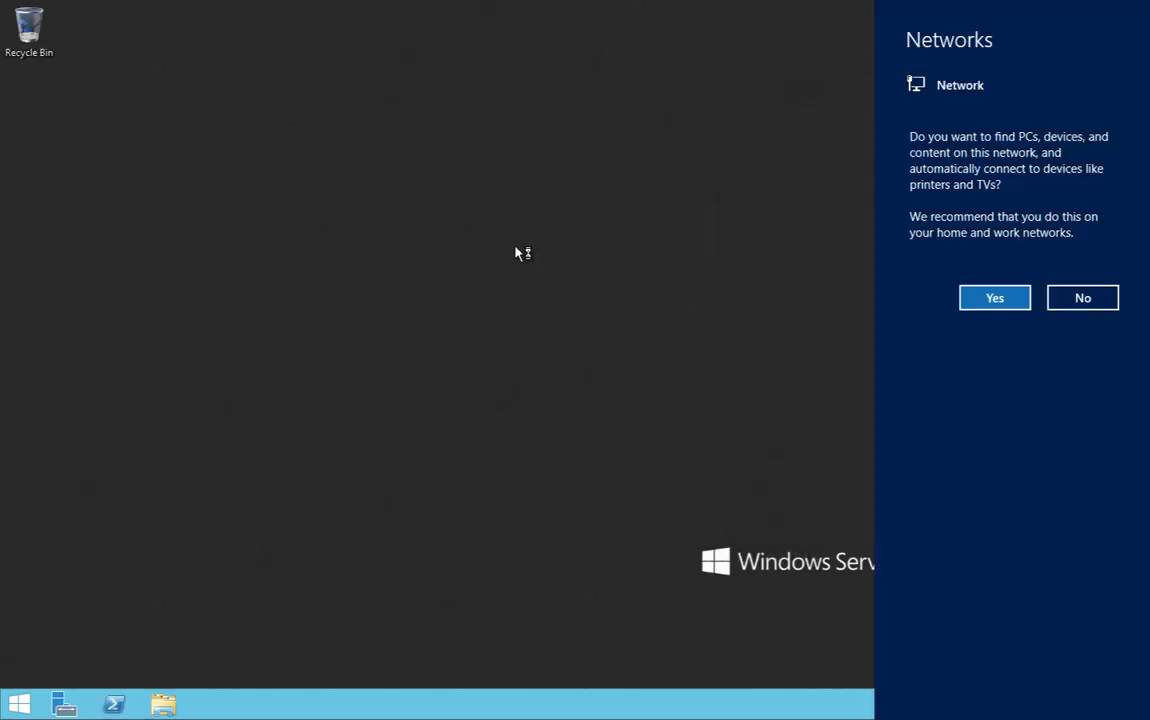
left_click(1086, 292)
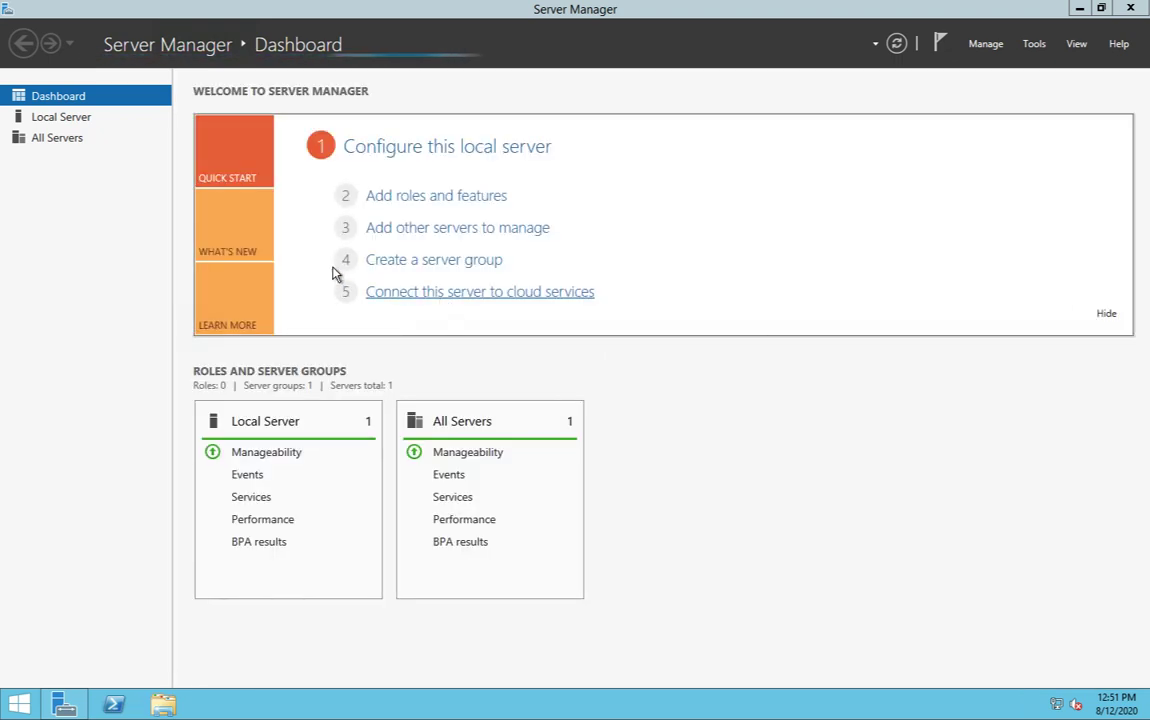
Turn off IE Enhanced Security Configuration for both Administrators and Users in the local server properties
left_click(57, 120)
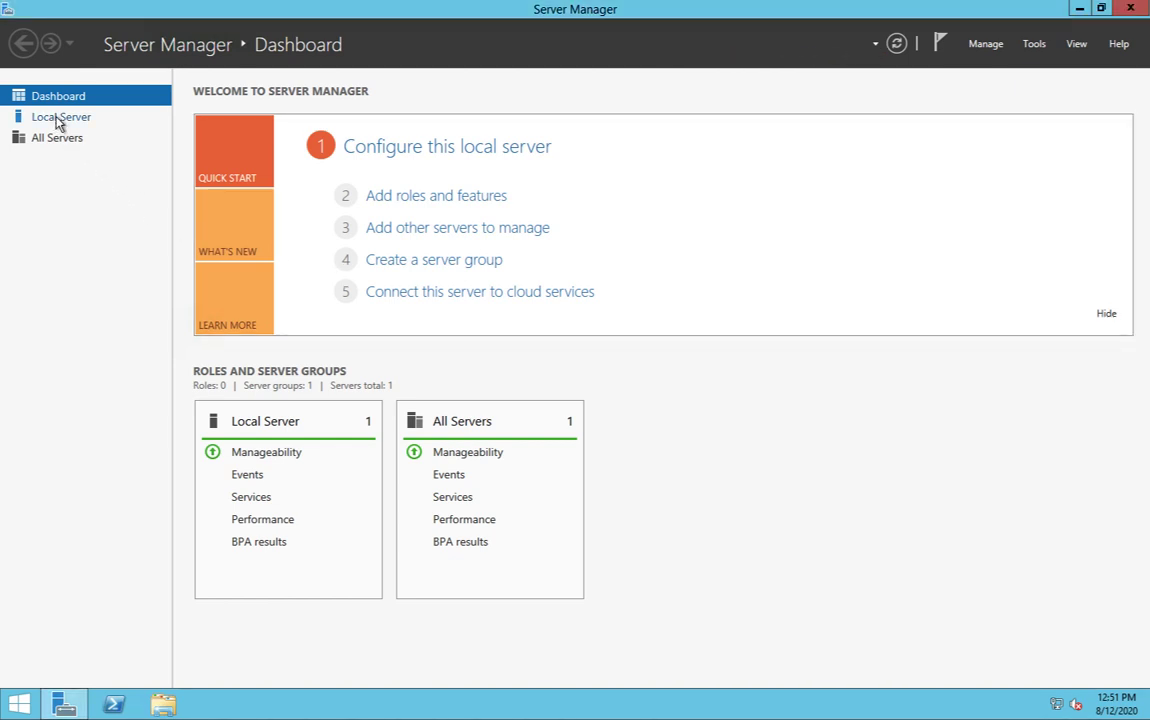
left_click(57, 120)
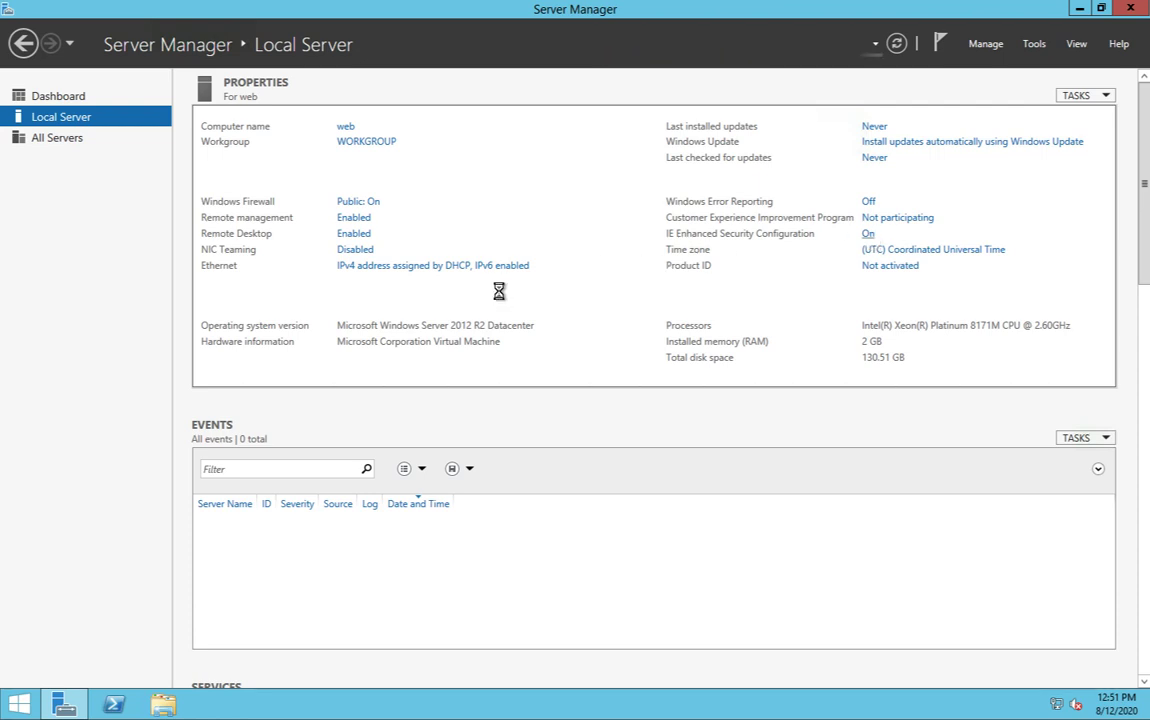
left_click(472, 330)
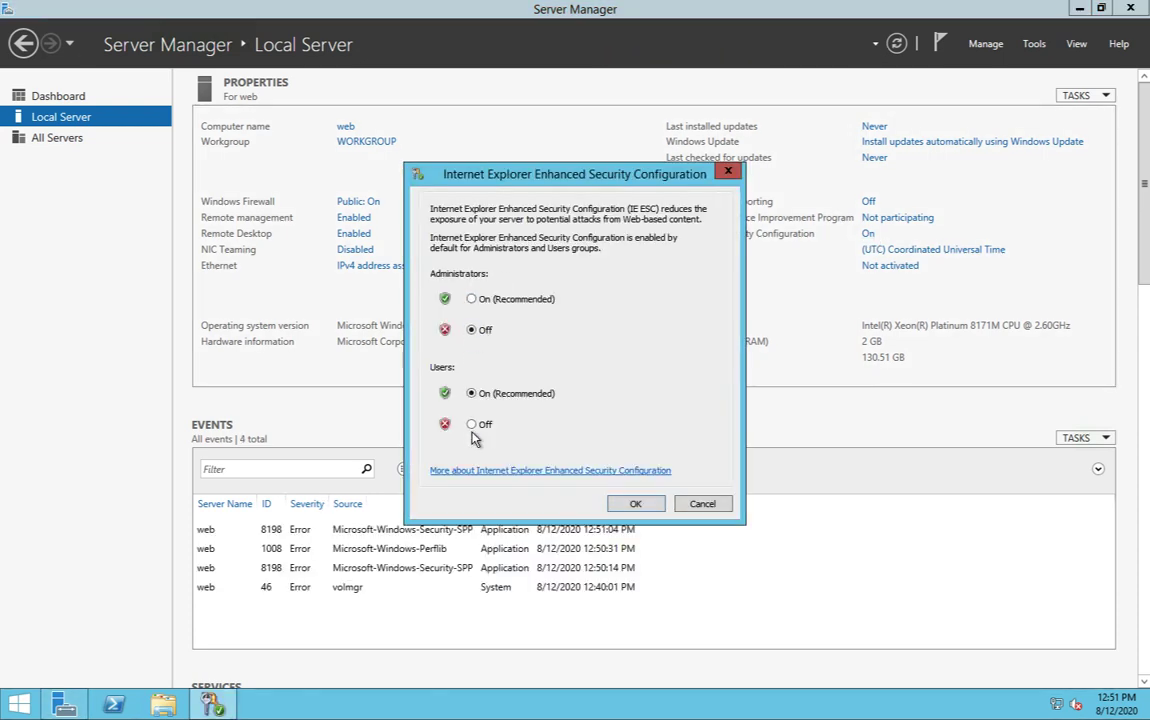
left_click(472, 425)
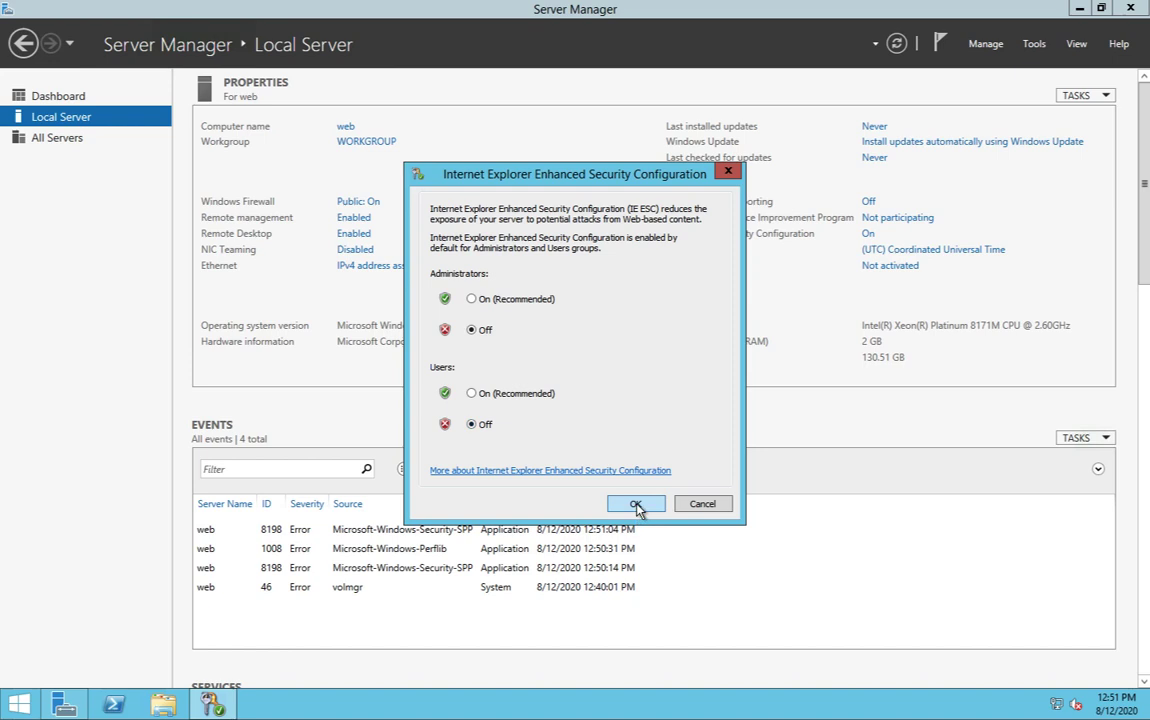
key("Return")
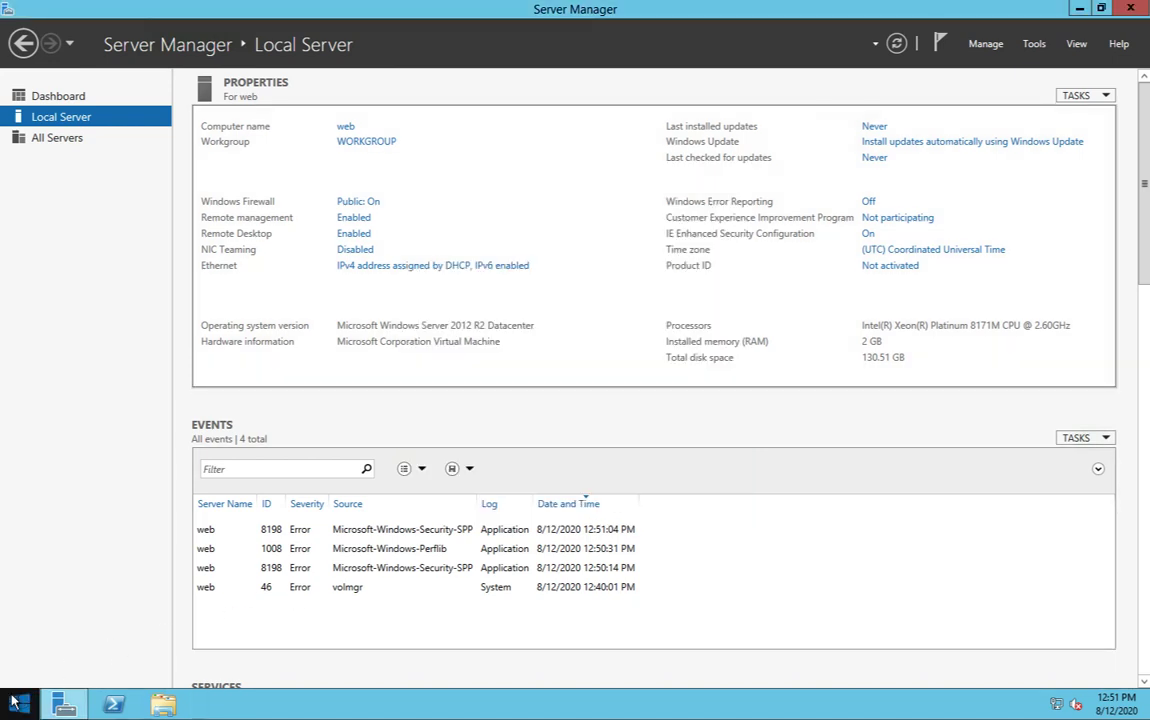
Search for and launch Internet Explorer on the server, and minimize Server Manager
left_click(20, 705)
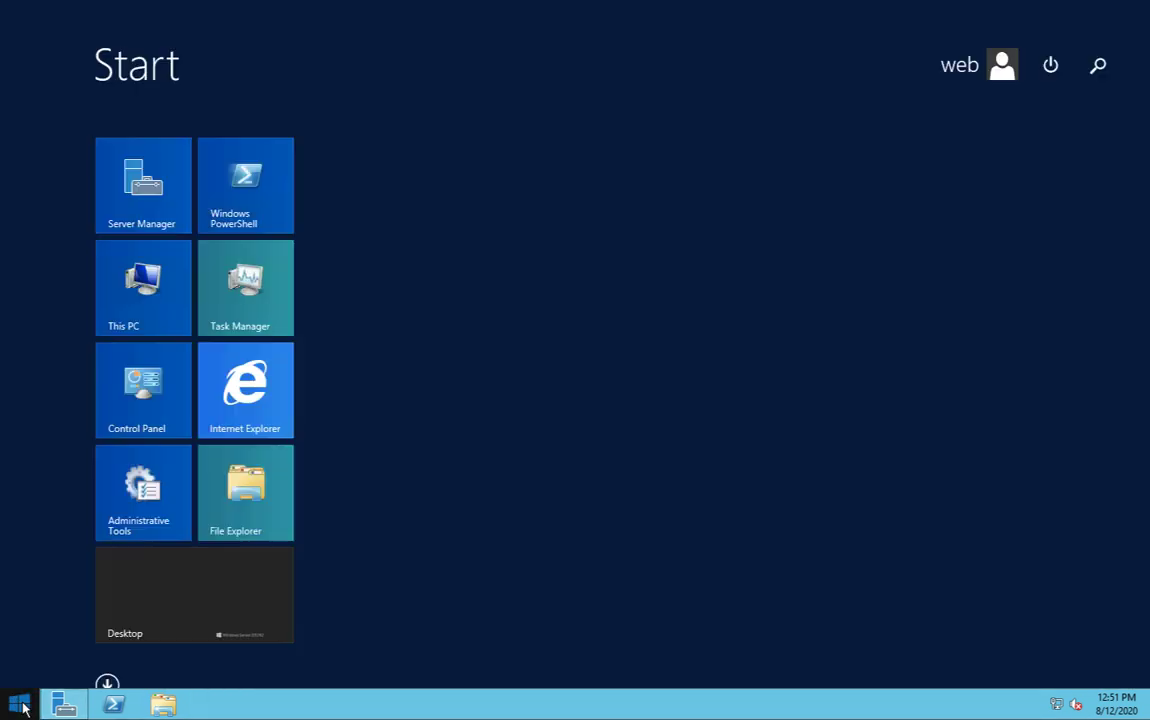
left_click(1097, 65)
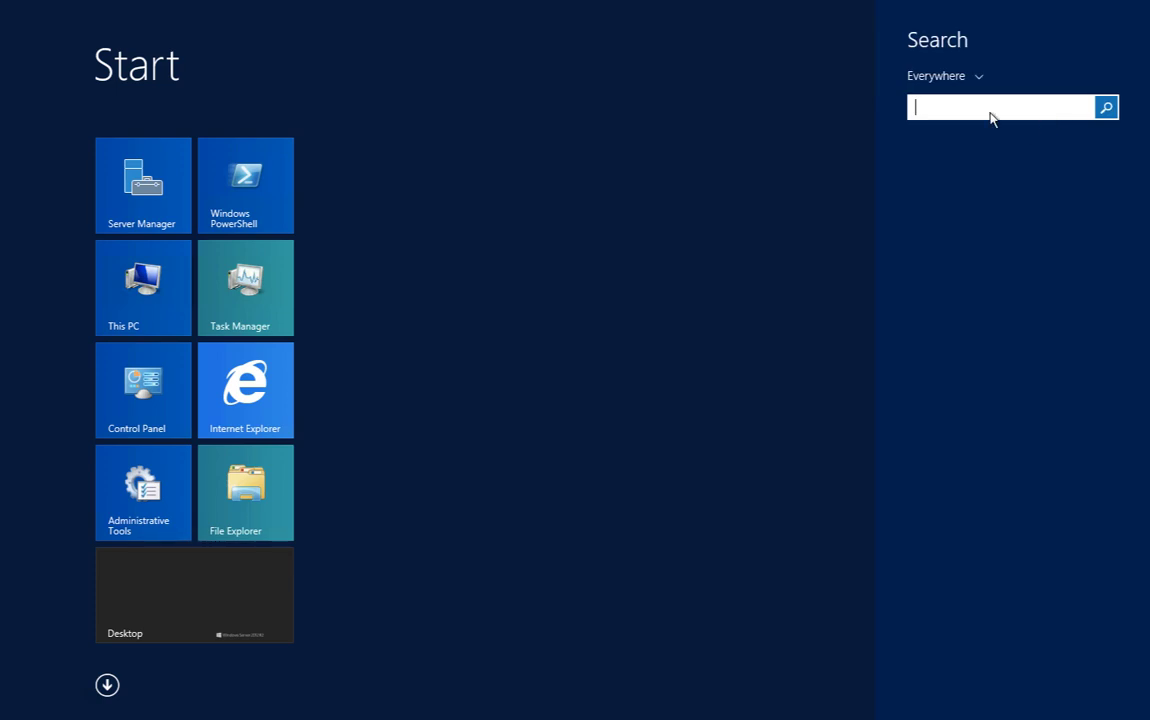
type("i")
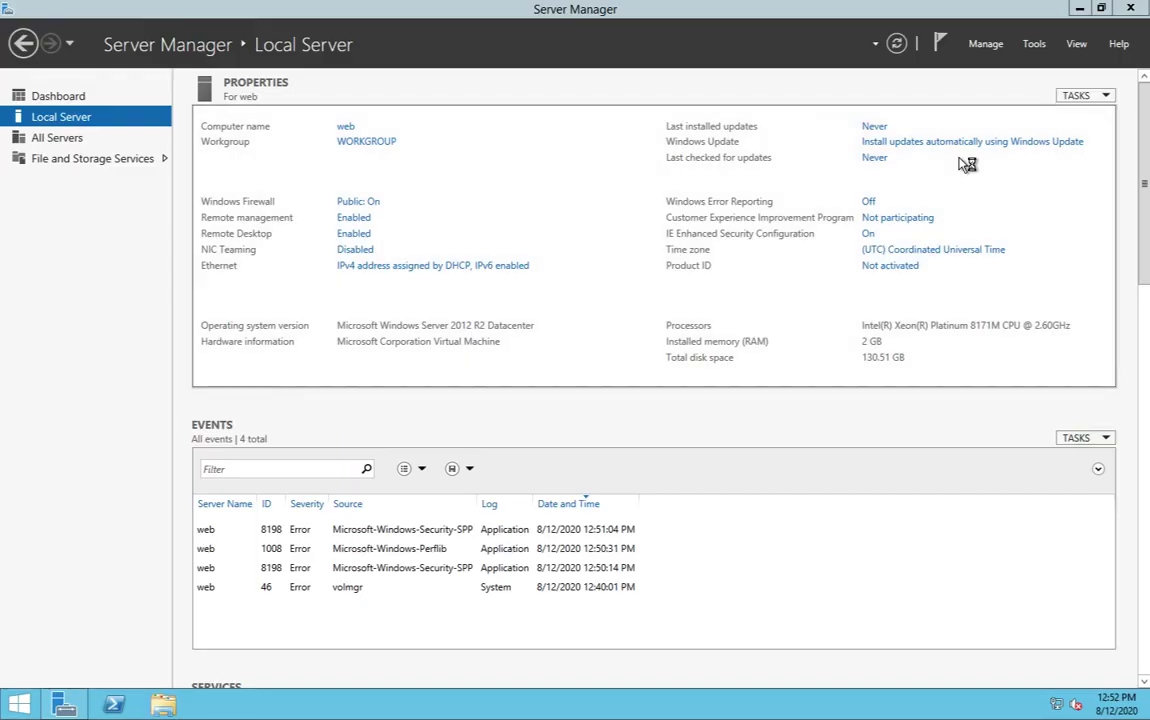
left_click(1077, 11)
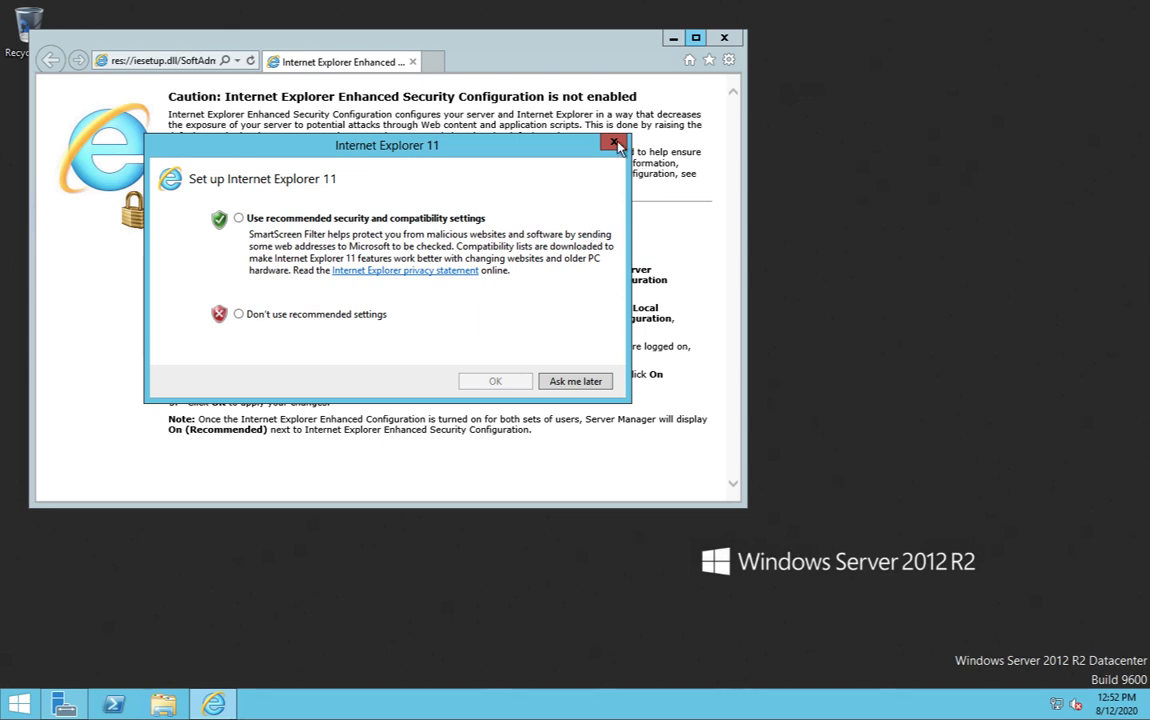
Load google.com in Internet Explorer to test internet access, maximize the window and decline the Chrome offer
left_click(205, 59)
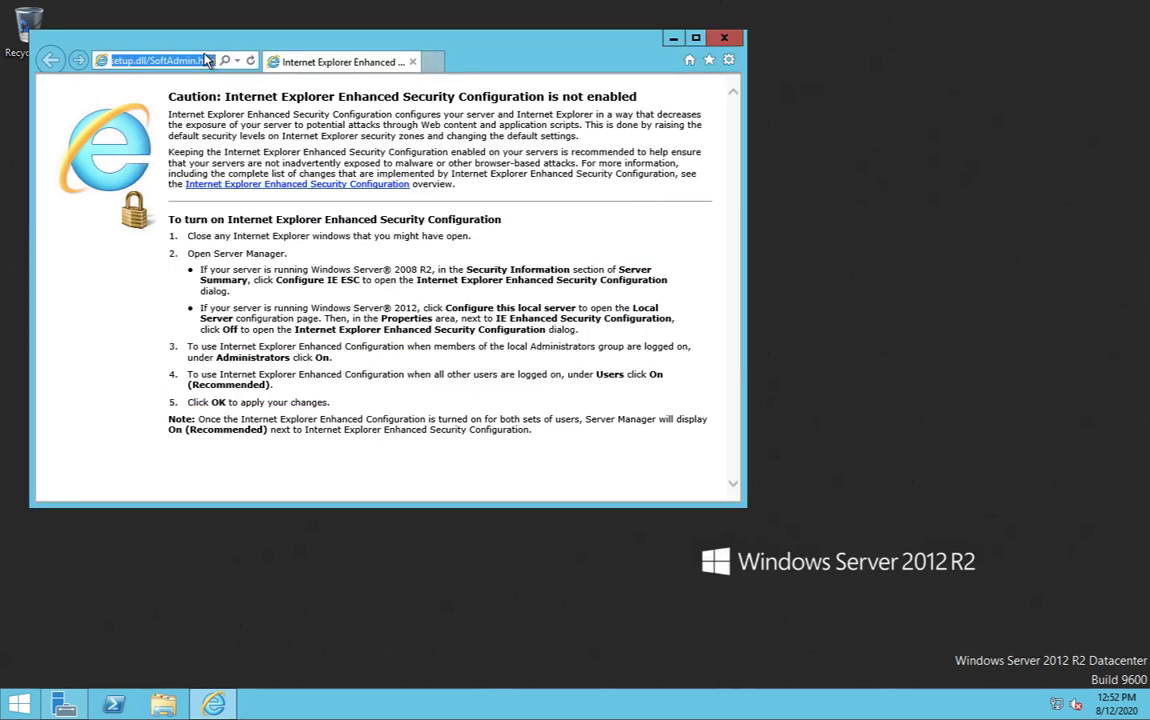
type("goog")
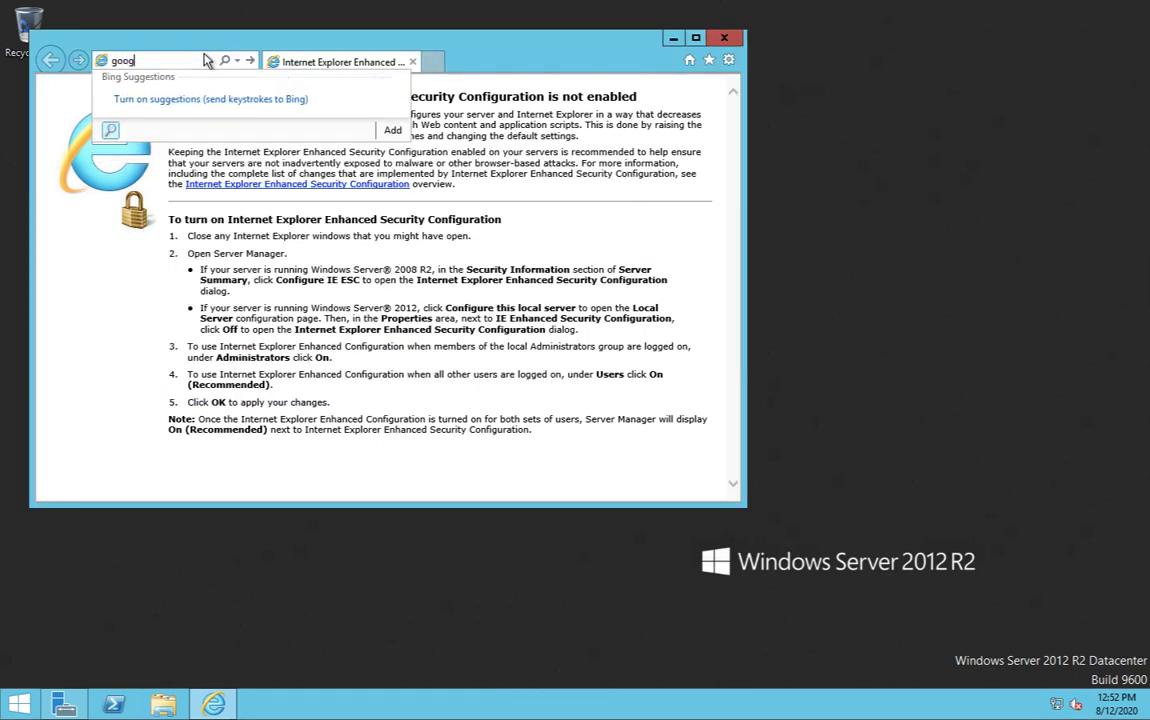
type("le.com")
key("Return")
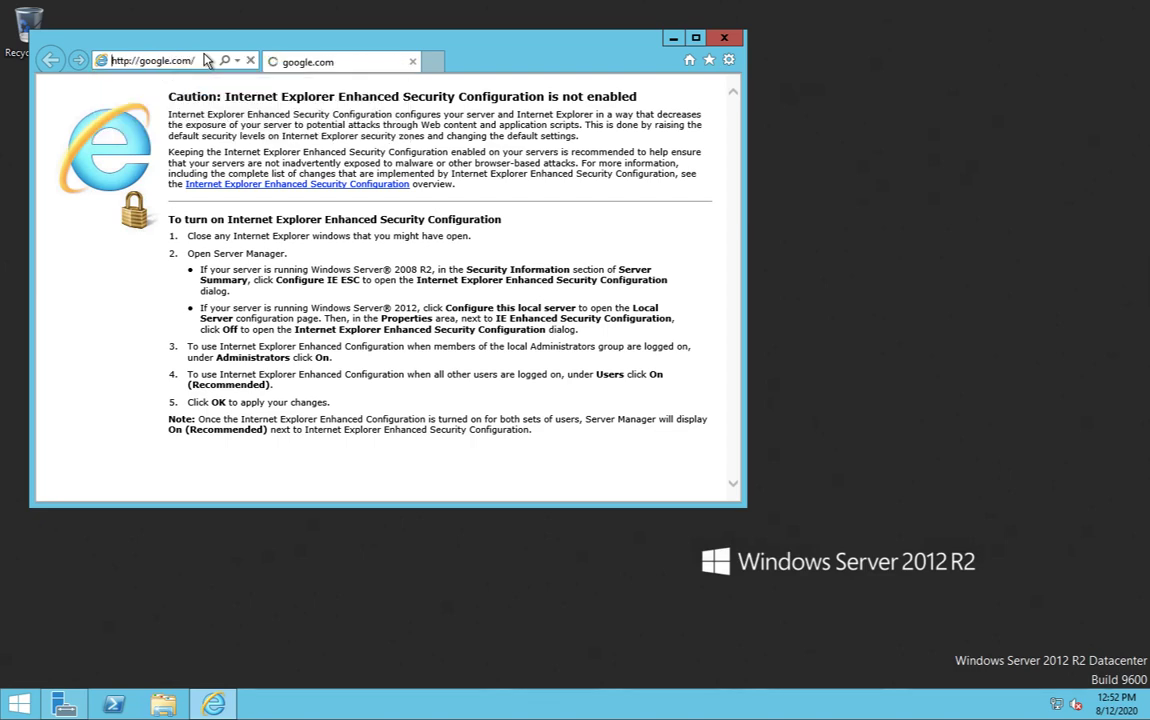
left_click(697, 39)
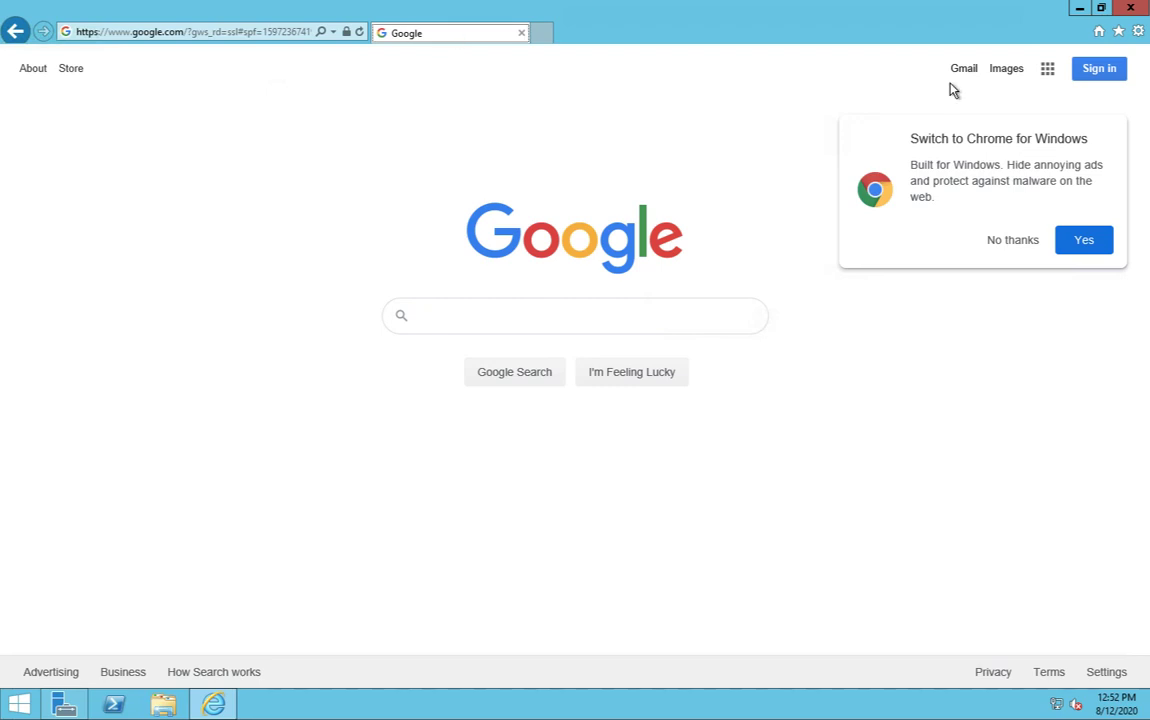
left_click(1011, 242)
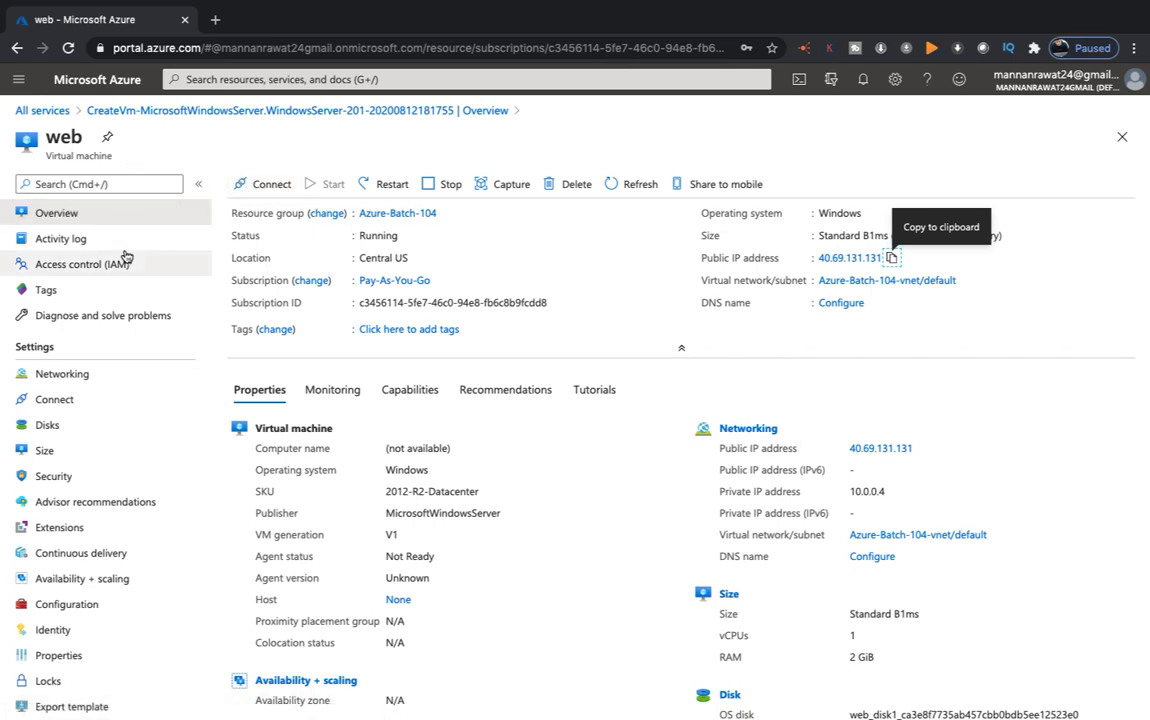
Start a new outbound port rule in the web virtual machine's networking settings, with destination ports 80 and 443
left_click(58, 373)
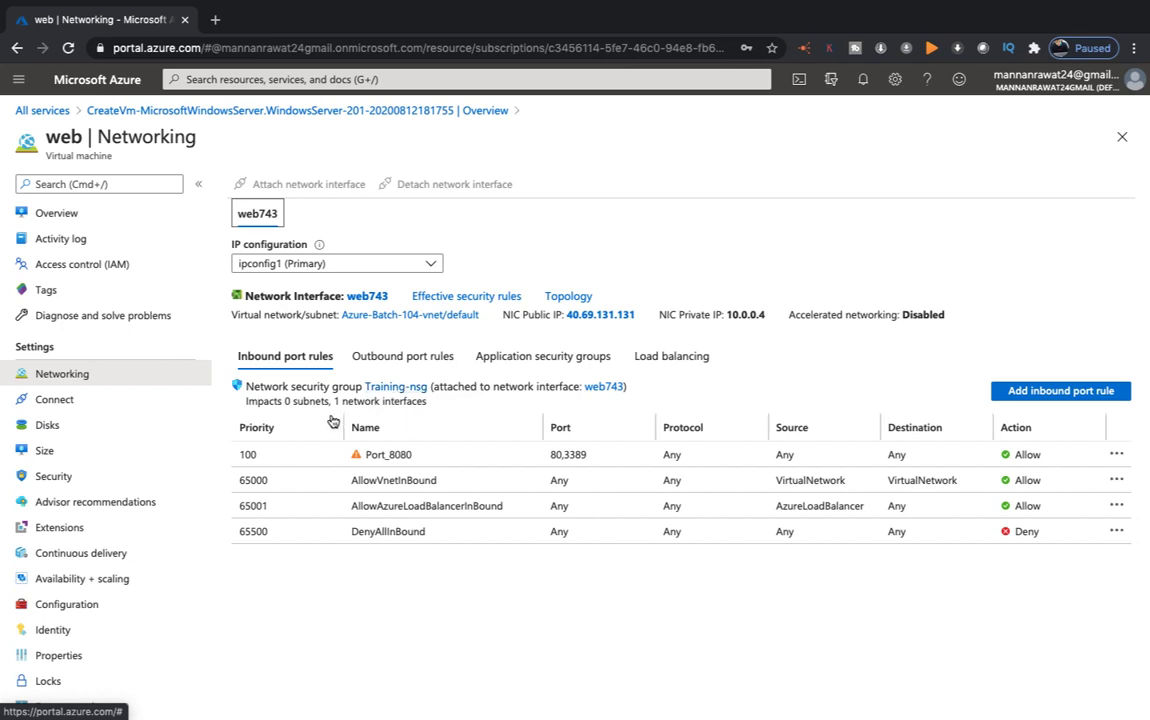
left_click(401, 357)
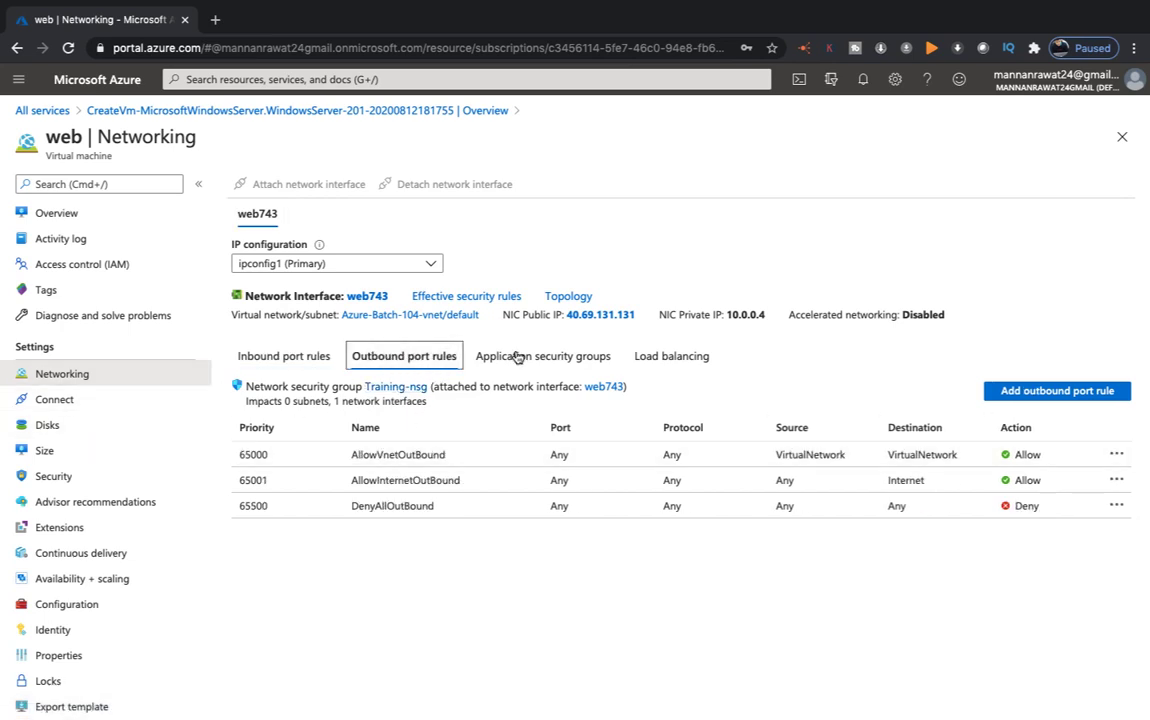
left_click(1005, 390)
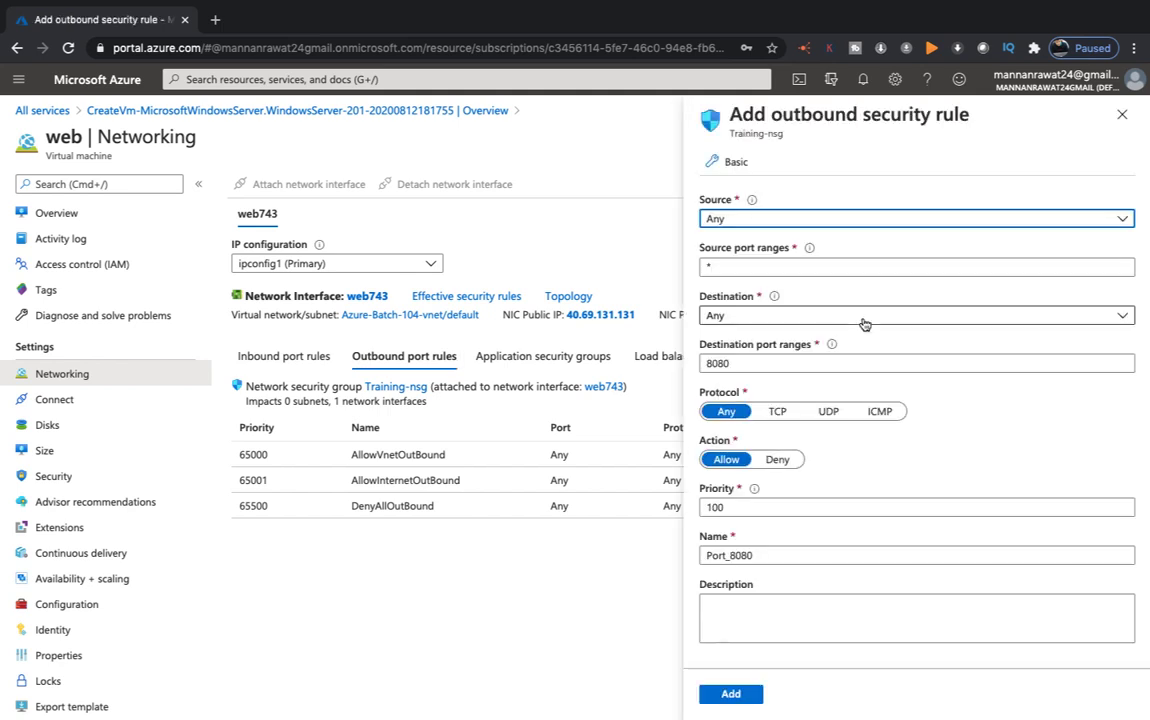
left_click(744, 363)
key("BackSpace")
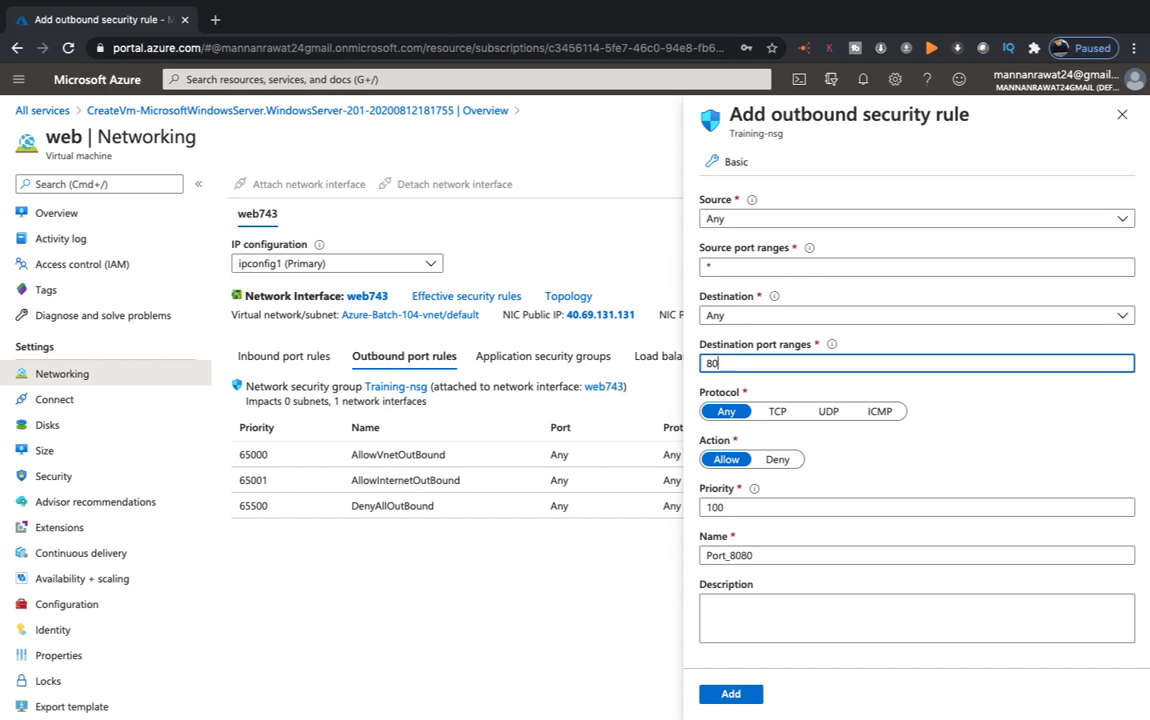
type(", 443")
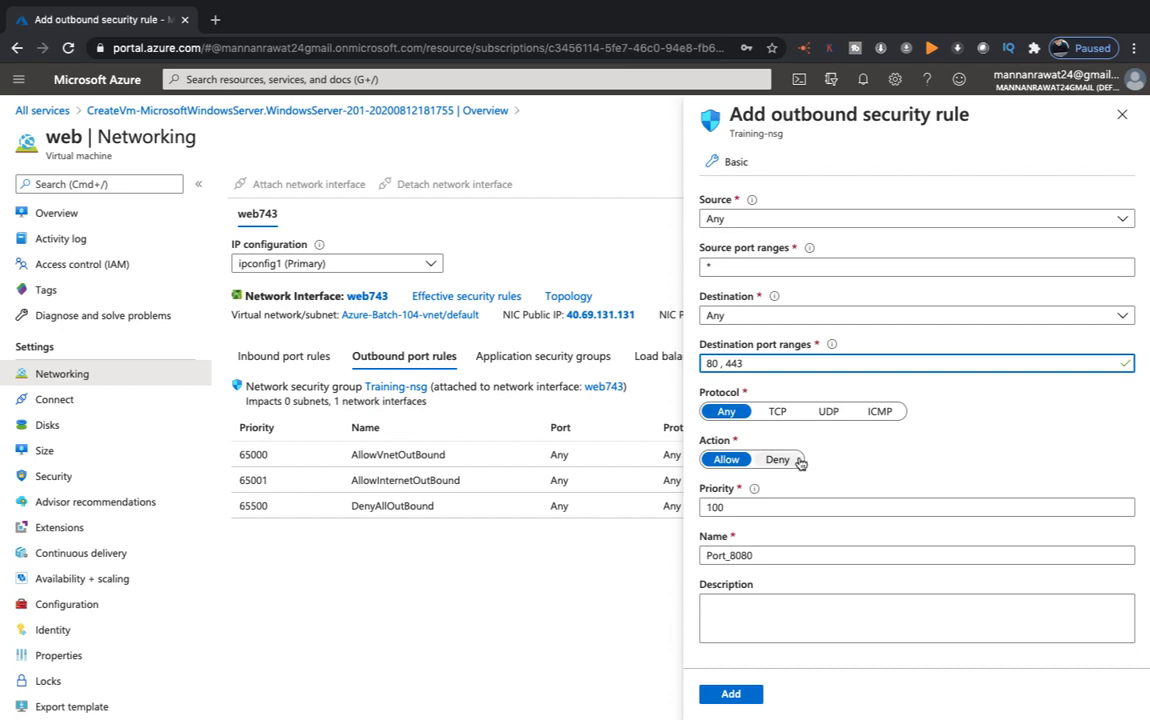
Set the outbound rule's action to Deny and its priority to 102
left_click(785, 460)
left_click(730, 505)
key("BackSpace")
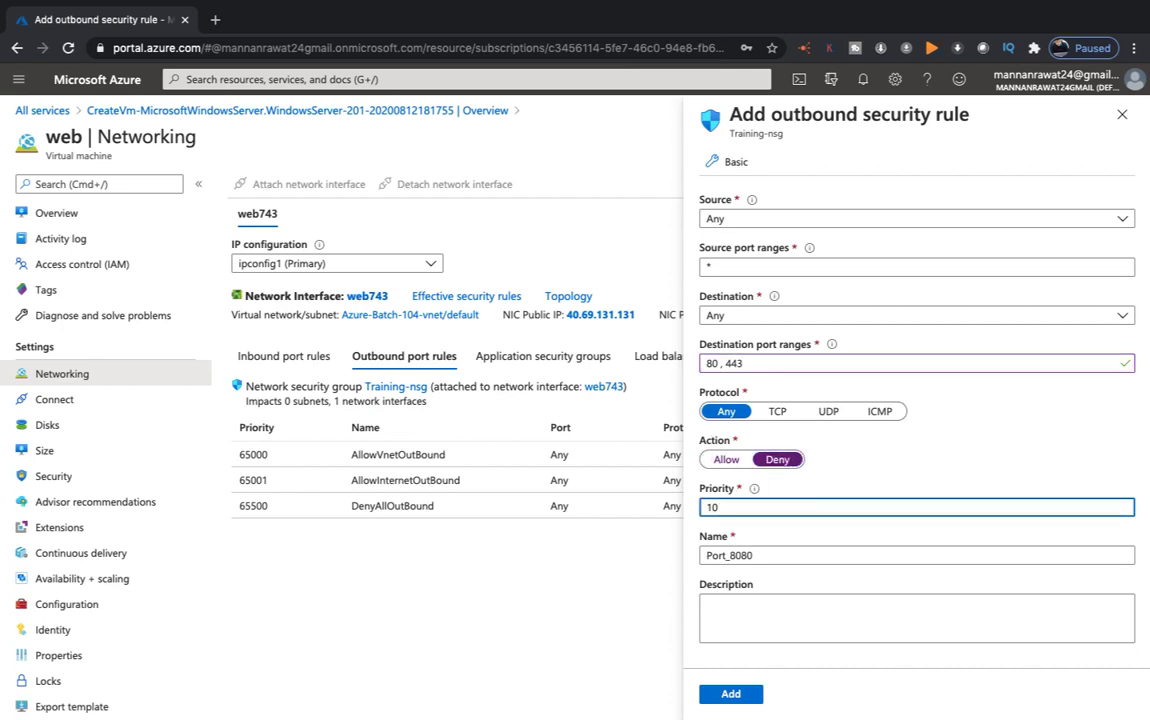
type("2")
left_click(952, 474)
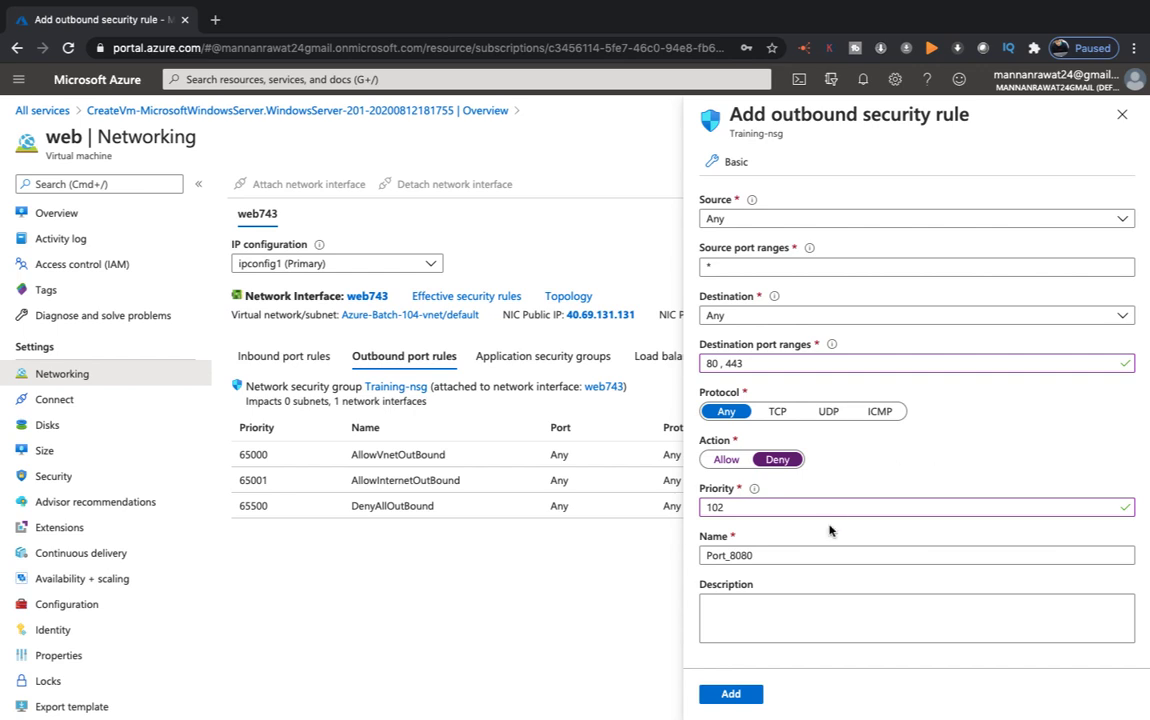
Try to add the outbound rule, and change its name to Port_8082
left_click(730, 695)
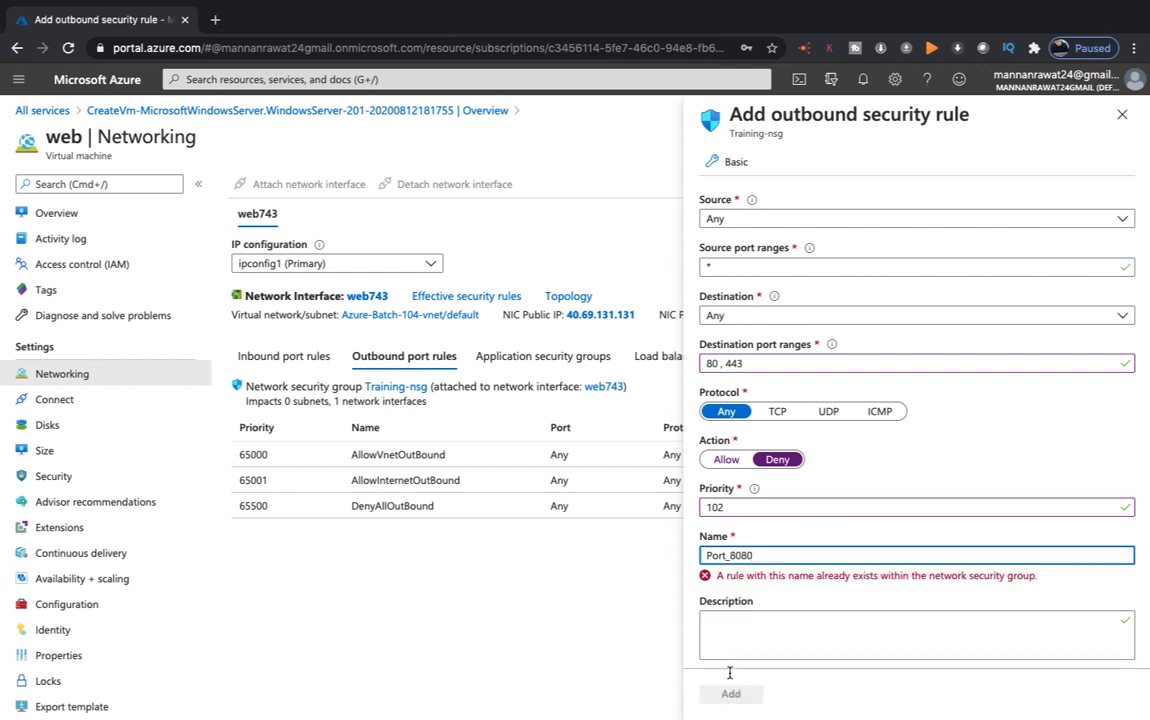
key("BackSpace")
type("2")
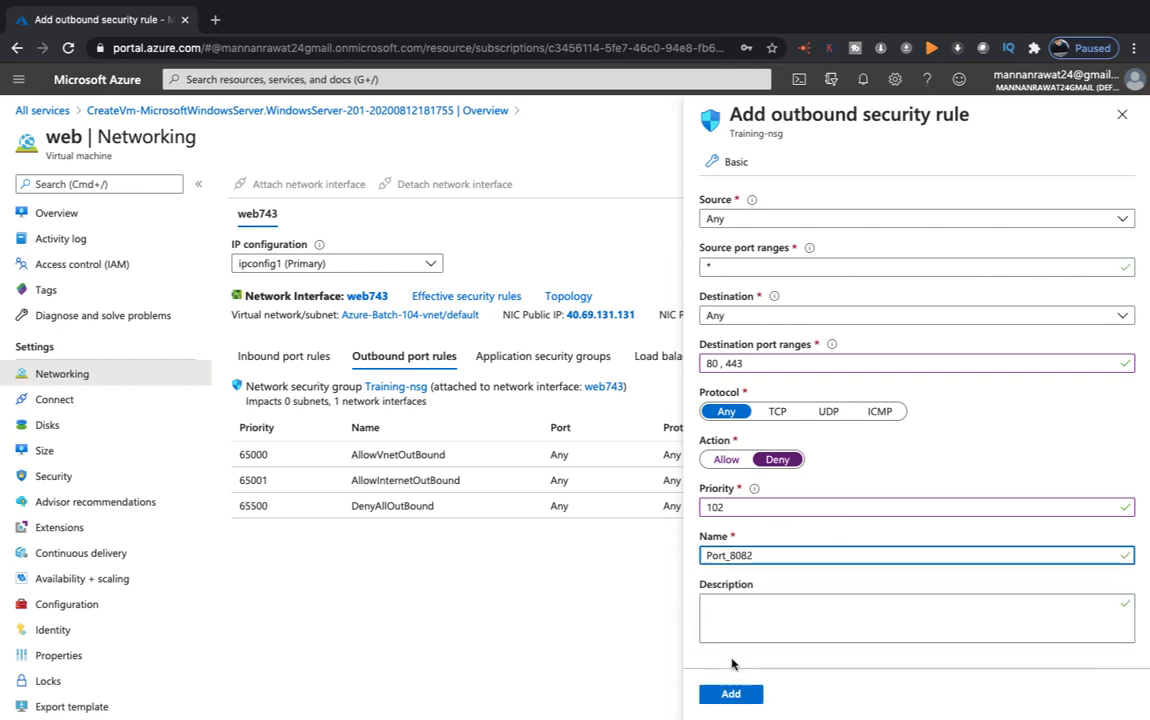
Add the outbound rule Port_8082 to Training-nsg and check its creation status in the portal notifications
left_click(730, 693)
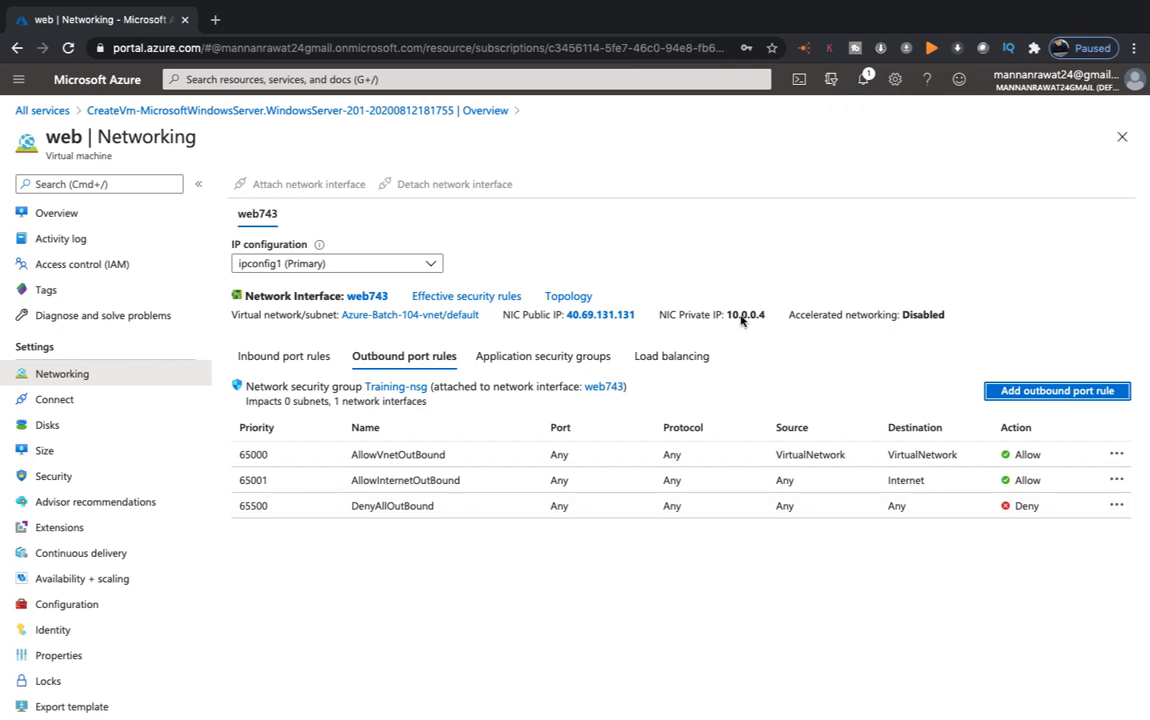
left_click(866, 84)
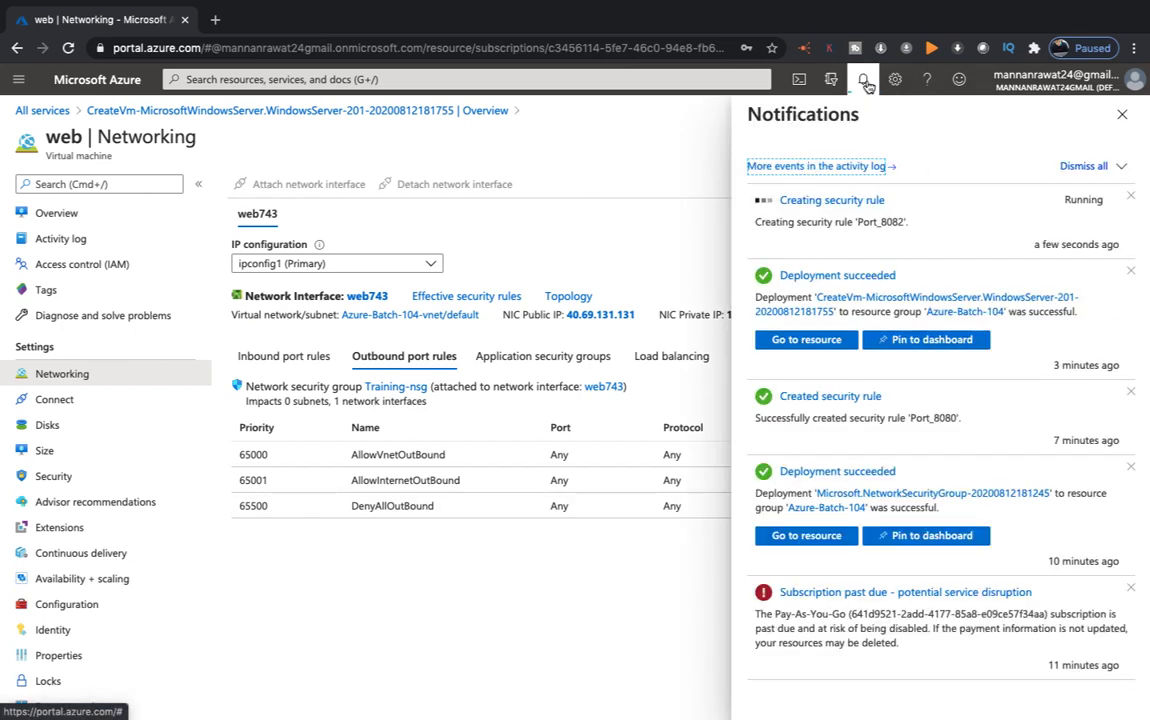
left_click(1121, 114)
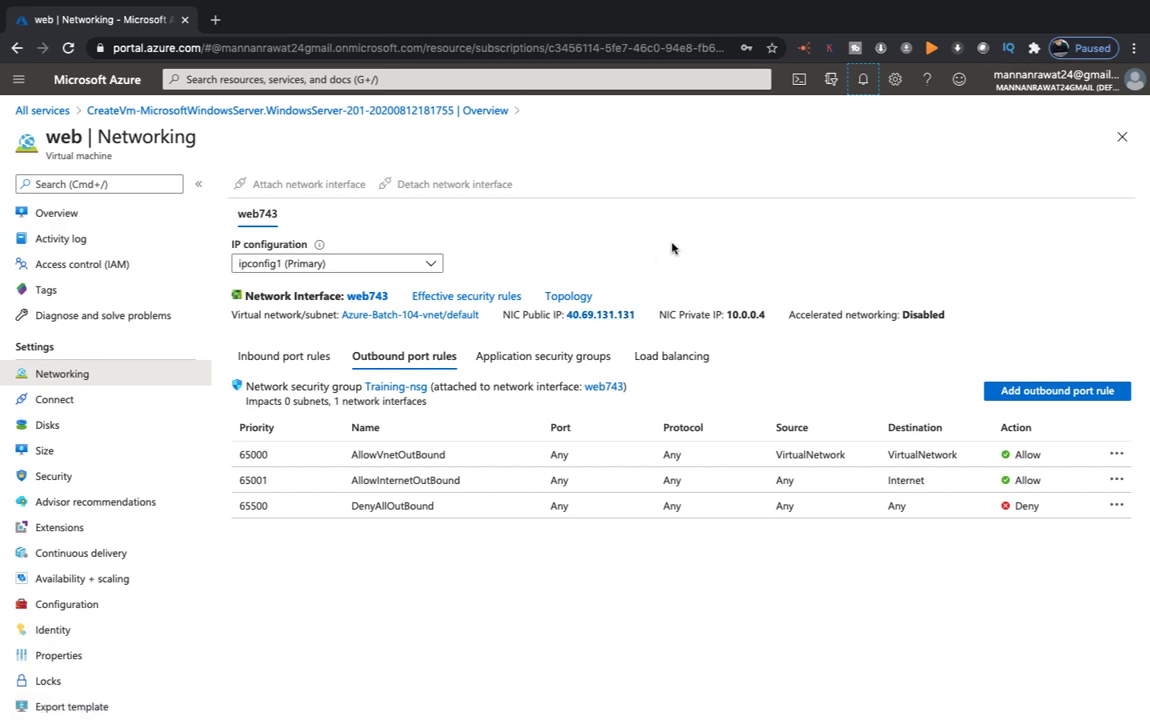
key("ctrl+Left")
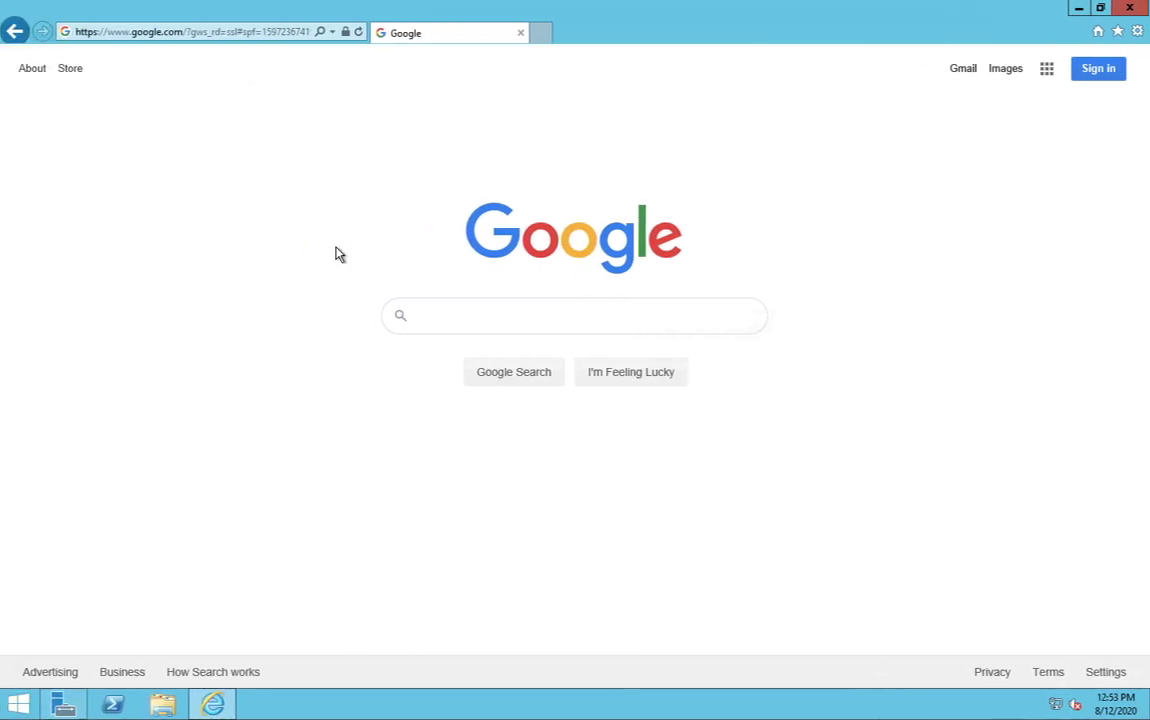
left_click(543, 33)
type("ww")
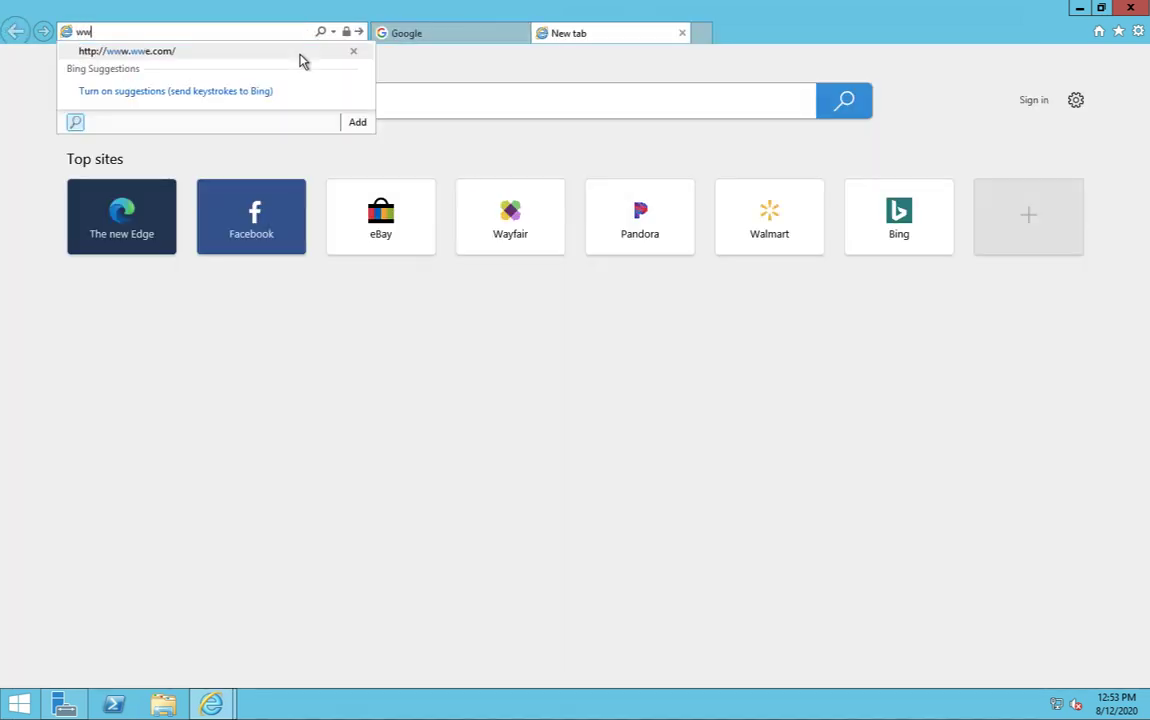
type("w")
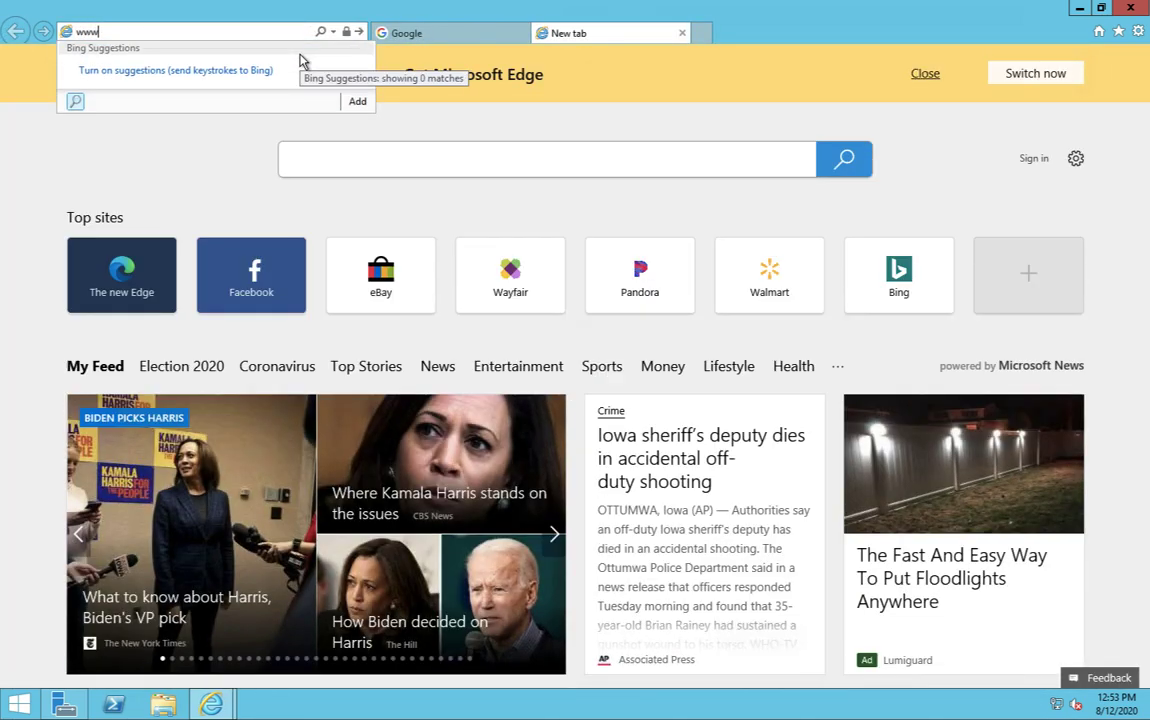
type(".goog")
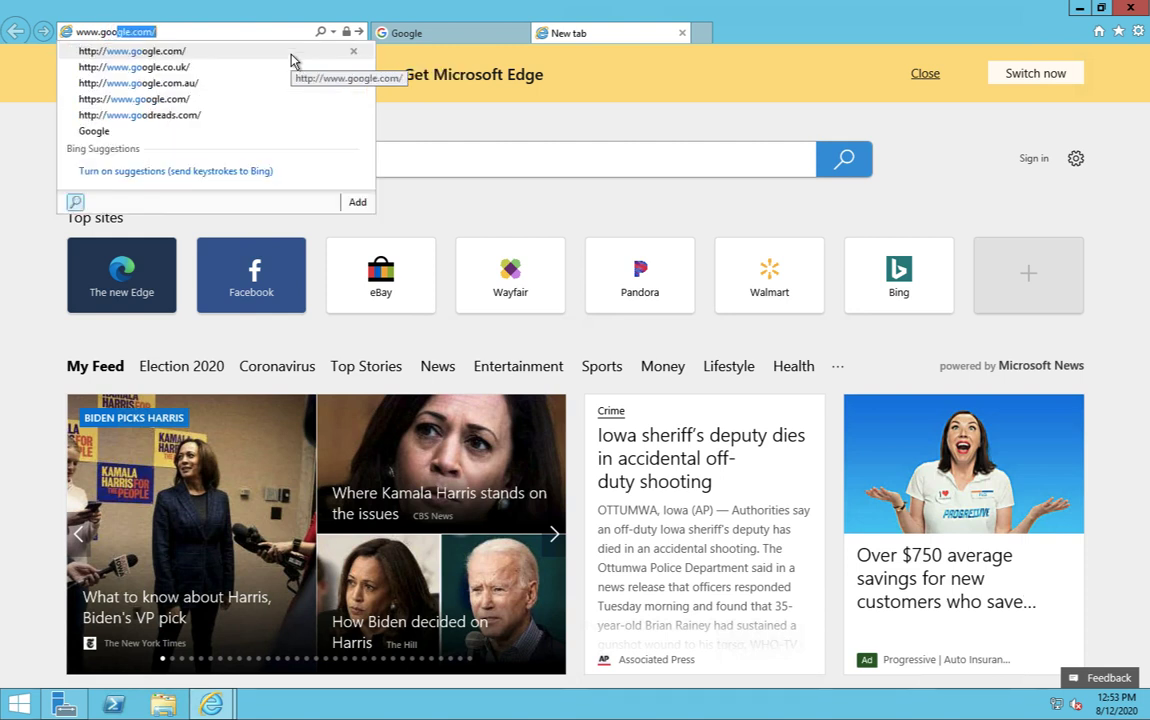
type("le.com")
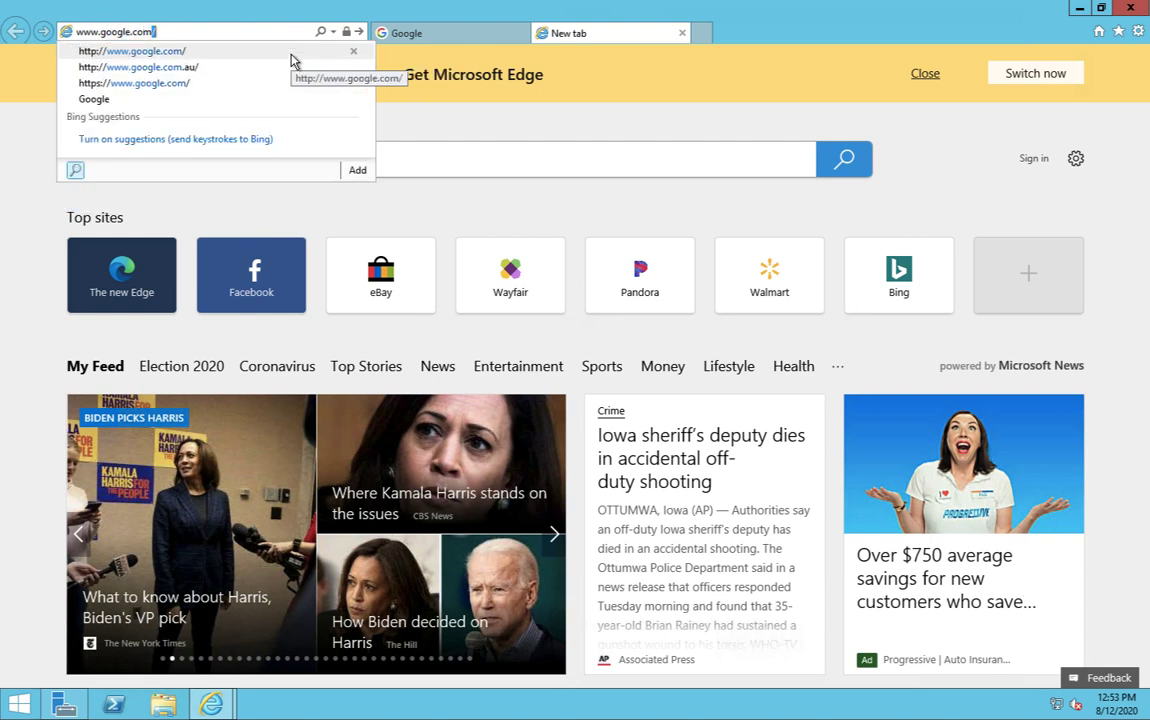
key("Return")
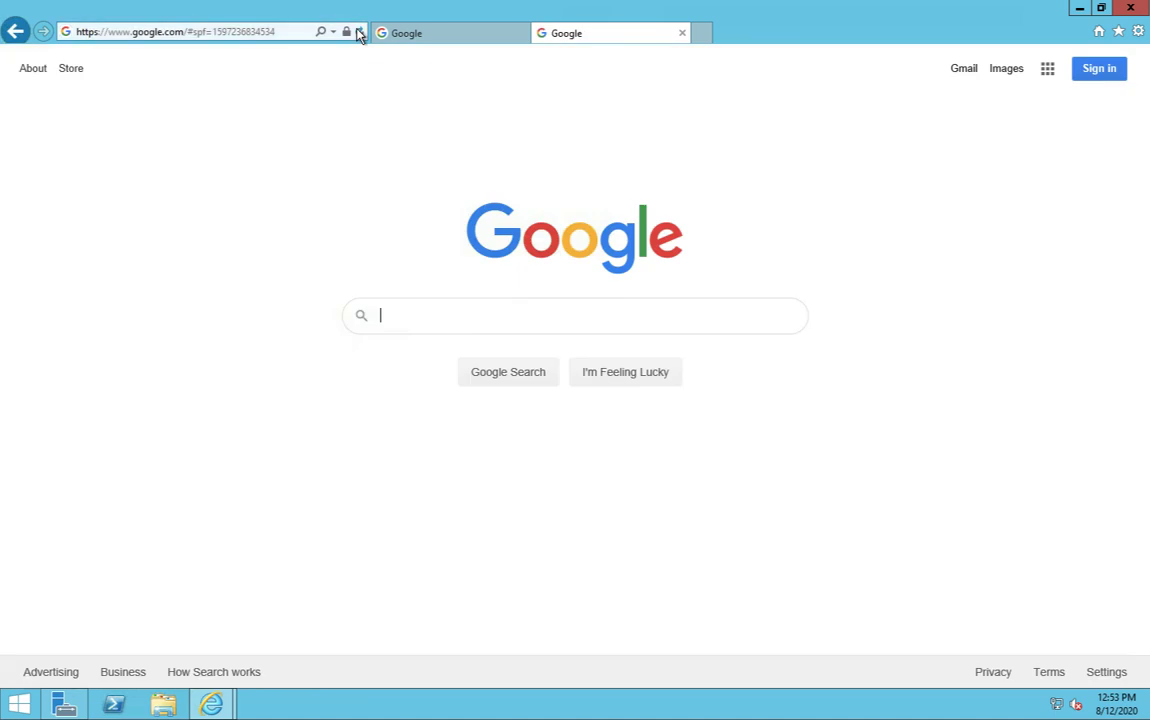
Close Internet Explorer with all its tabs on the virtual machine and relaunch it through the app search
mouse_move(419, 2)
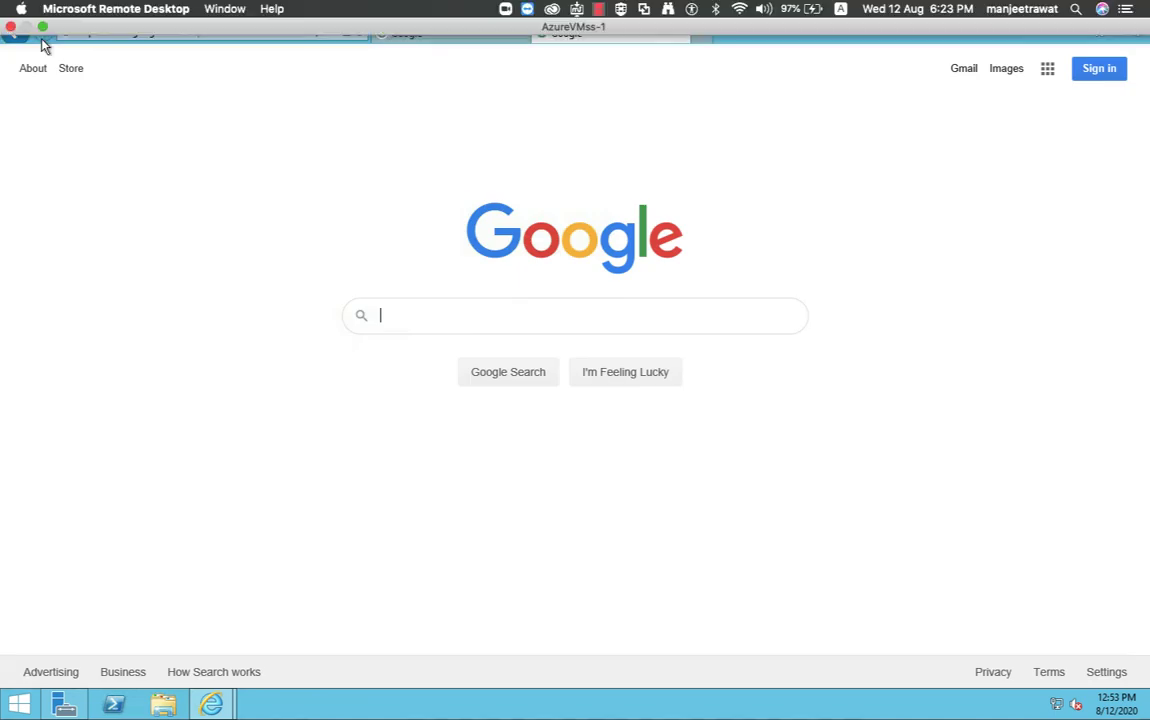
left_click(11, 27)
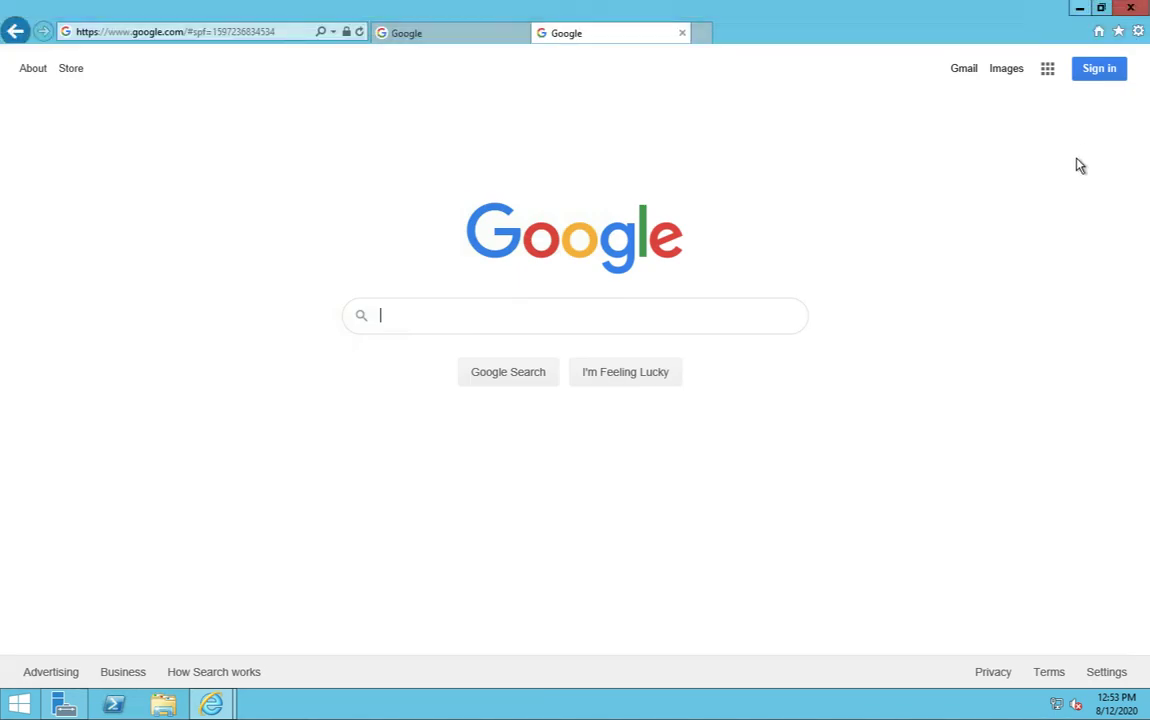
left_click(1133, 9)
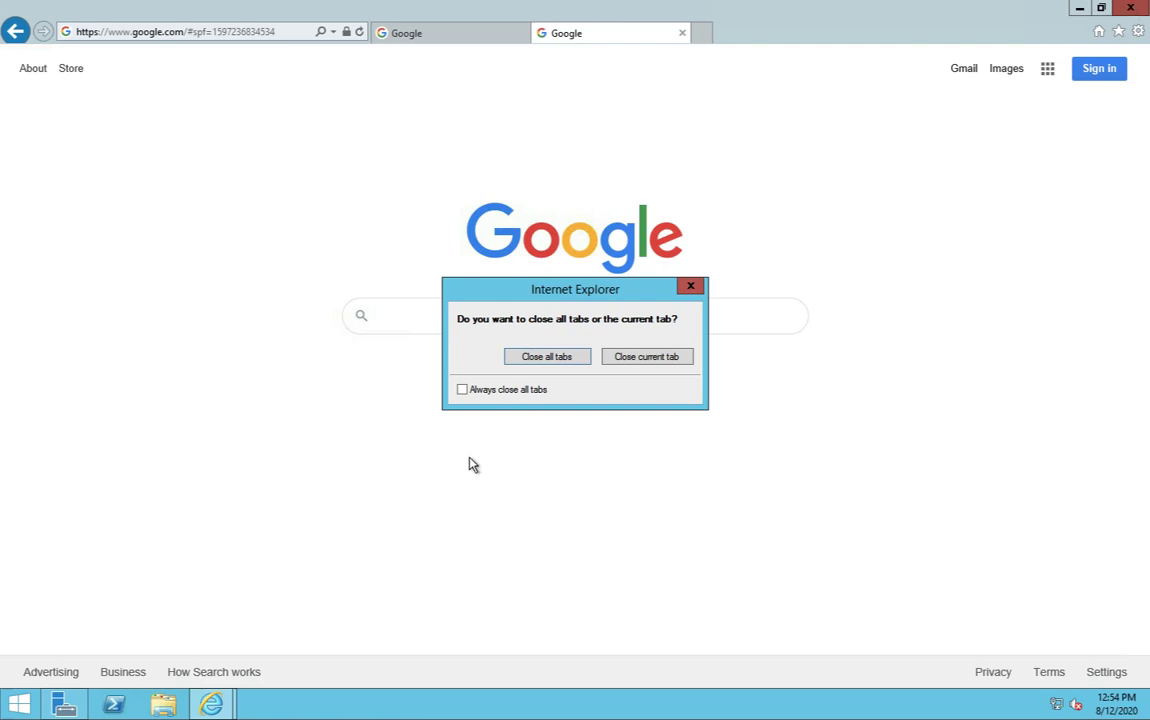
left_click(549, 358)
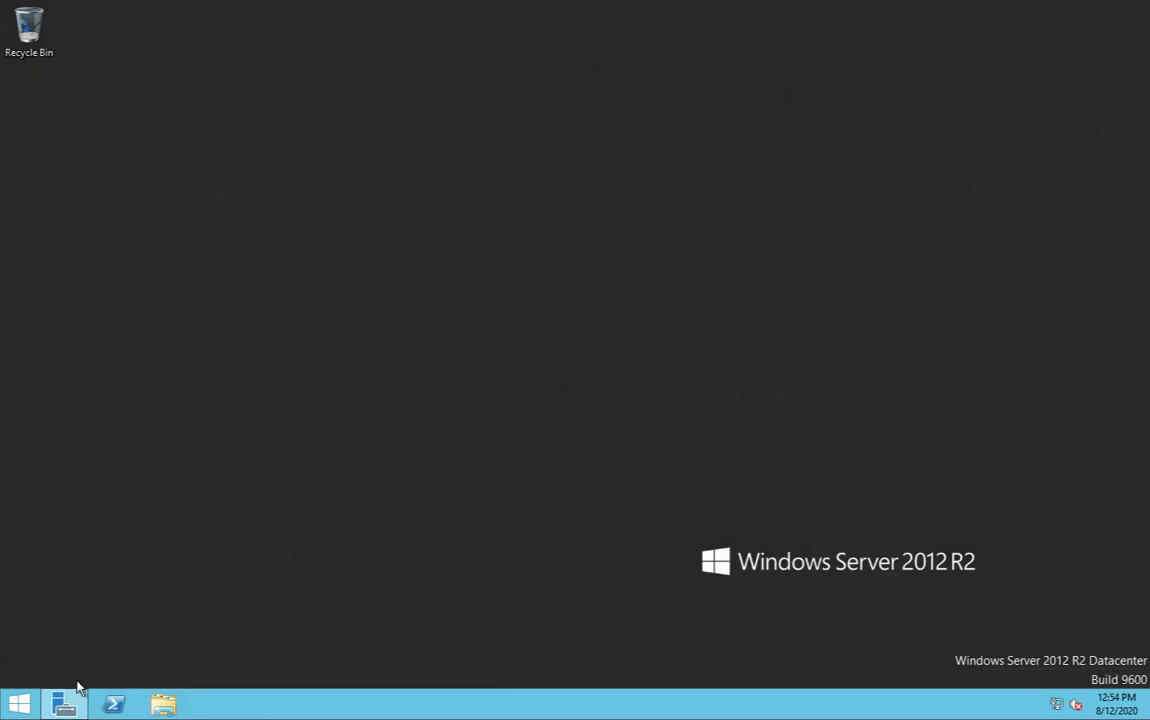
left_click(28, 703)
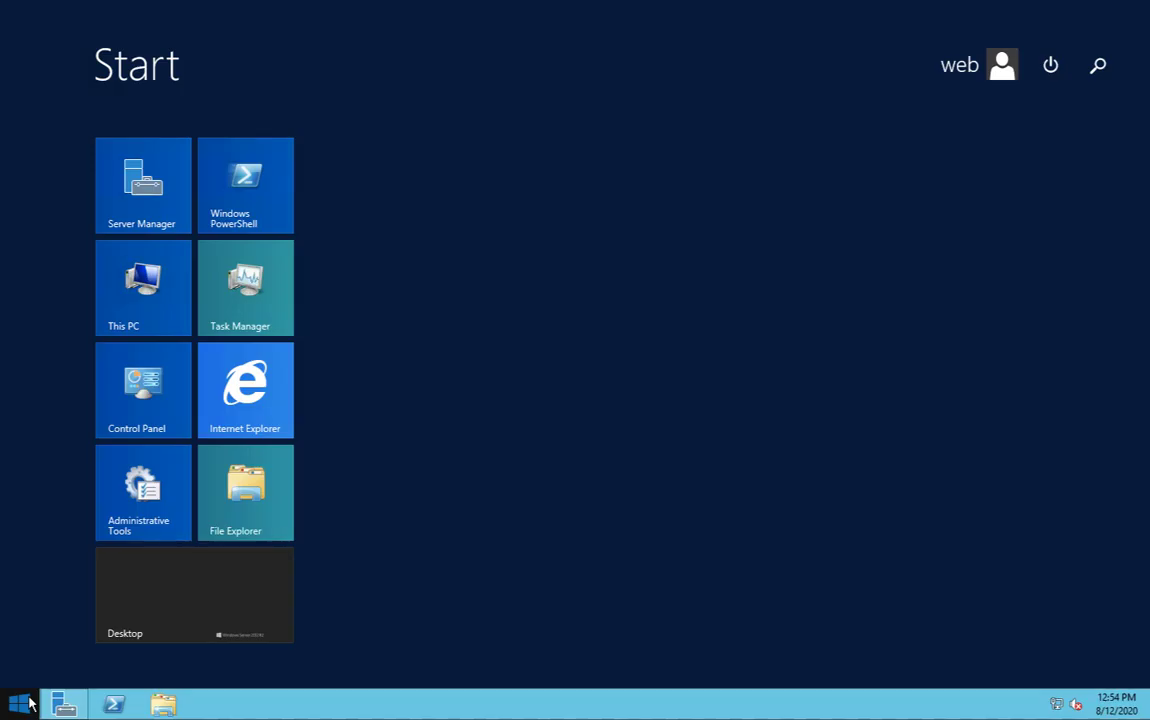
left_click(1100, 65)
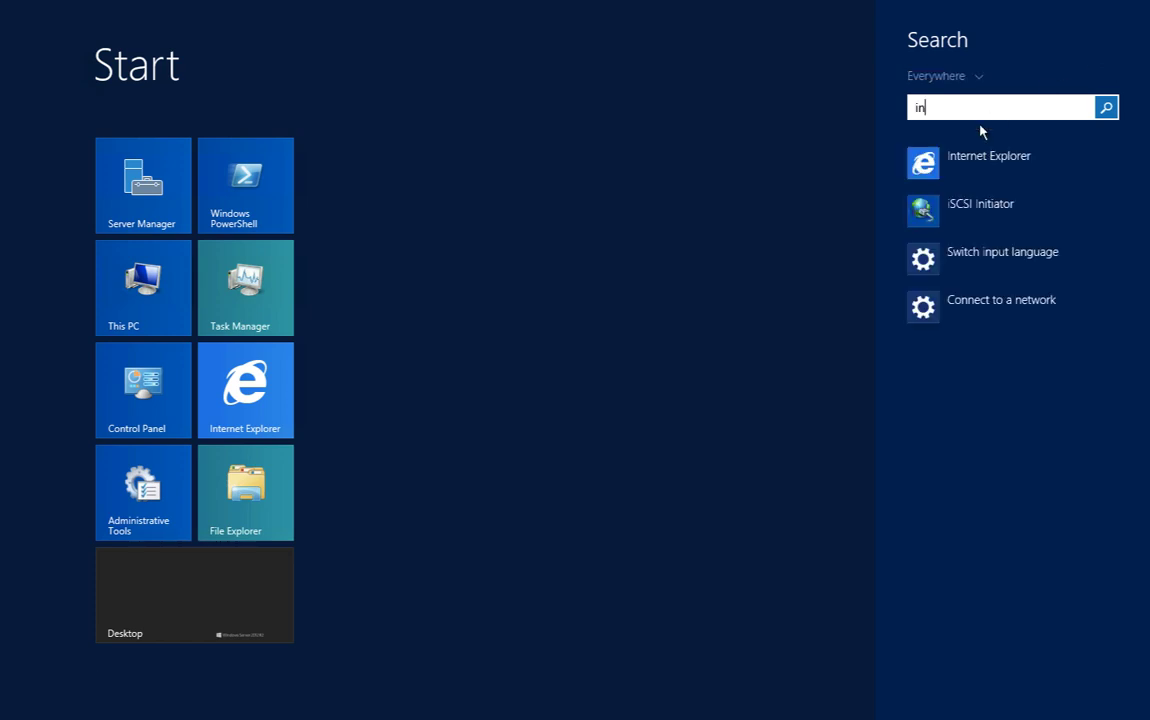
left_click(930, 159)
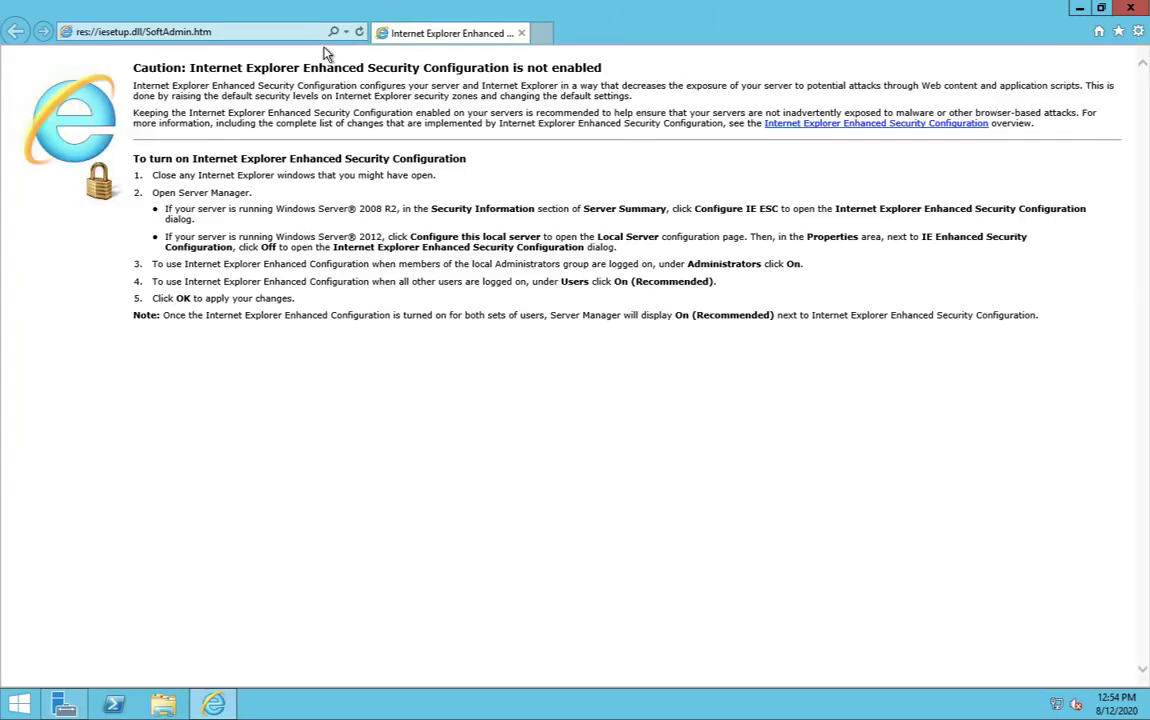
Load google.com in the reopened Internet Explorer to retest outbound web access
left_click(290, 33)
type("google.com/")
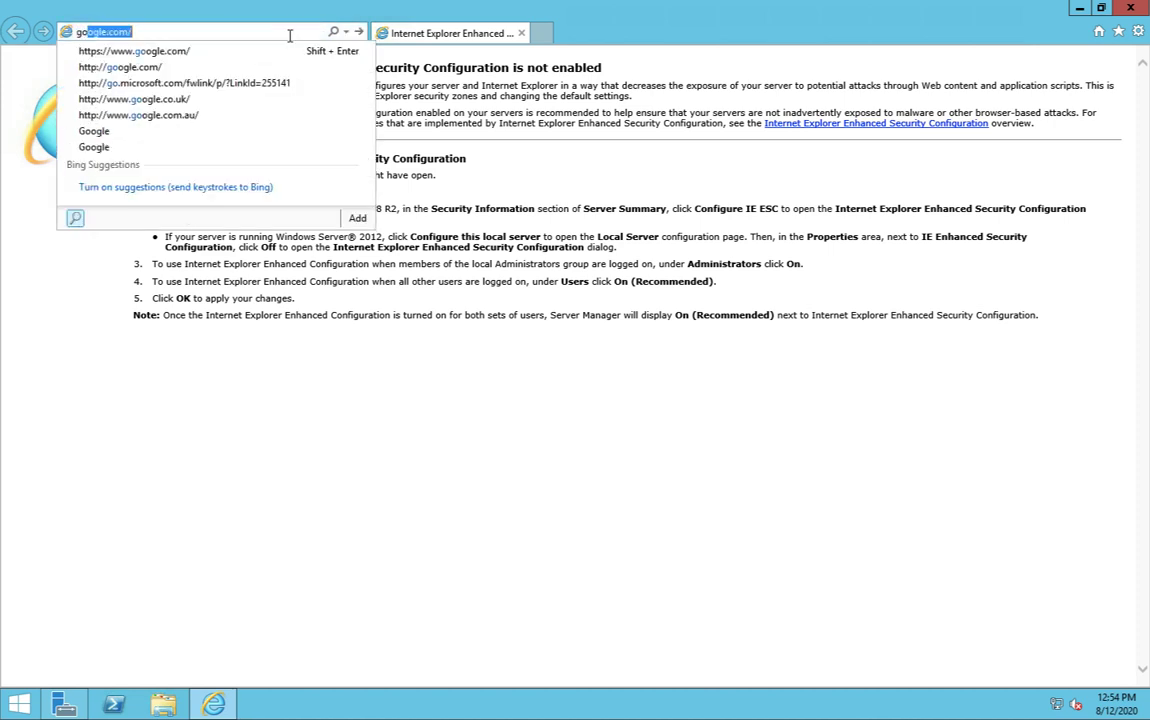
key("Return")
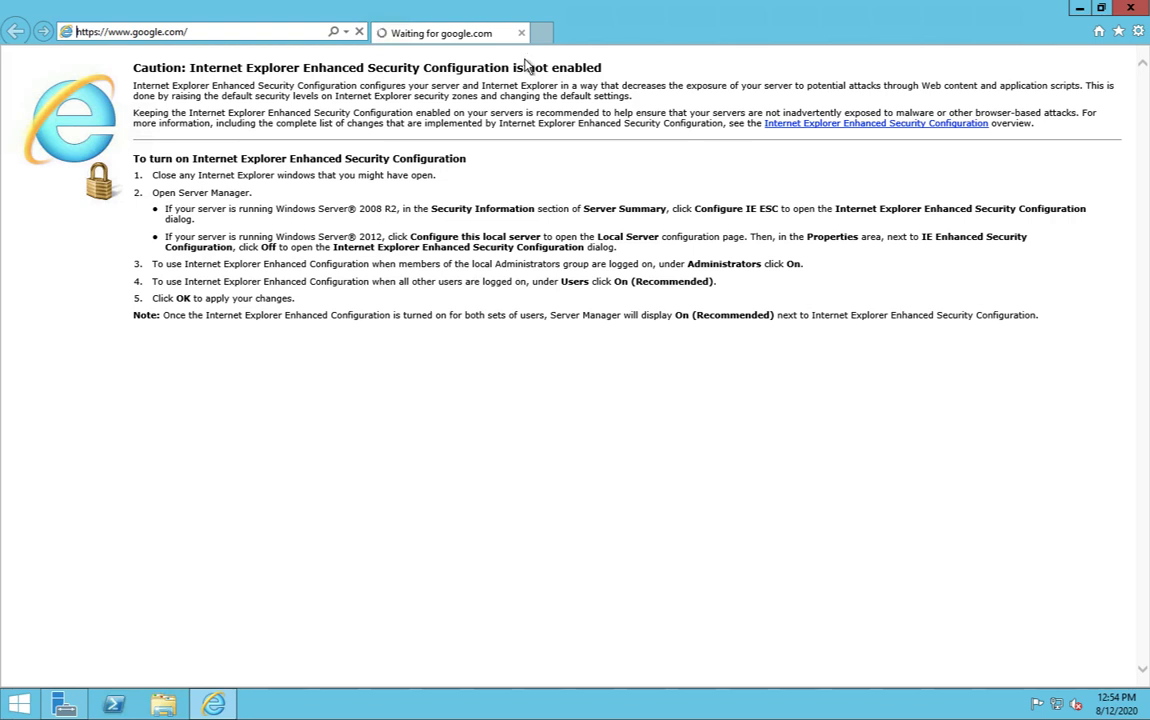
left_click(447, 36)
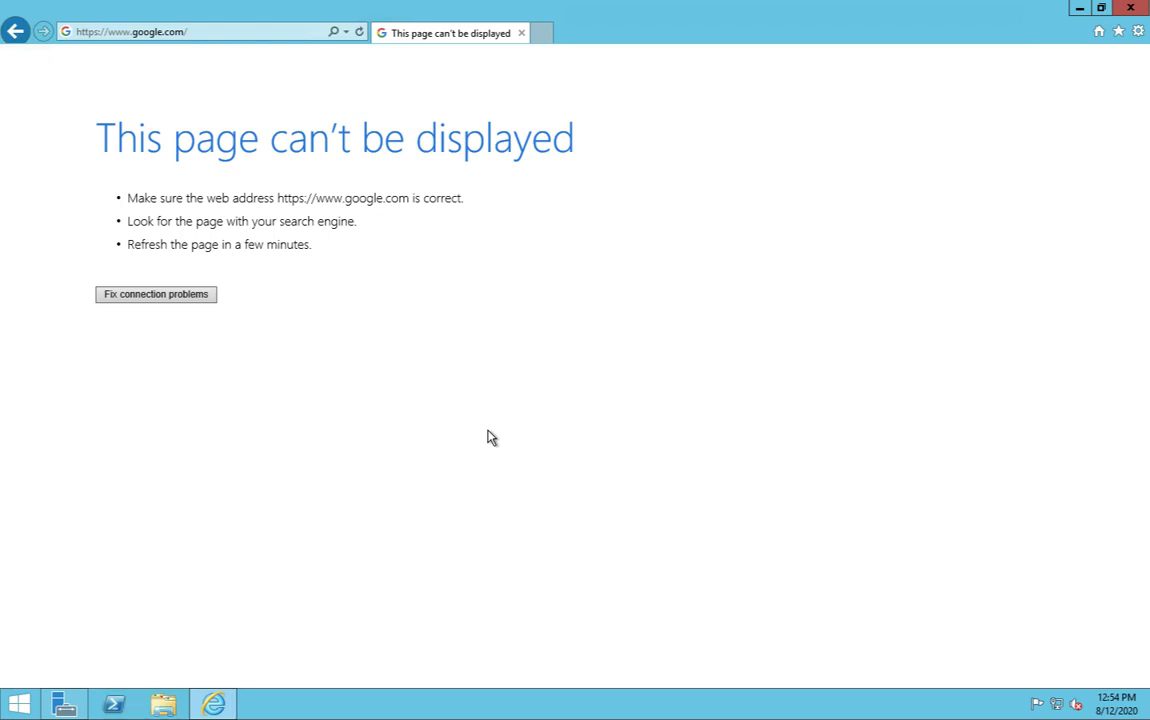
Leave the remote session and close the Microsoft Remote Desktop connection list window
key("ctrl+Left")
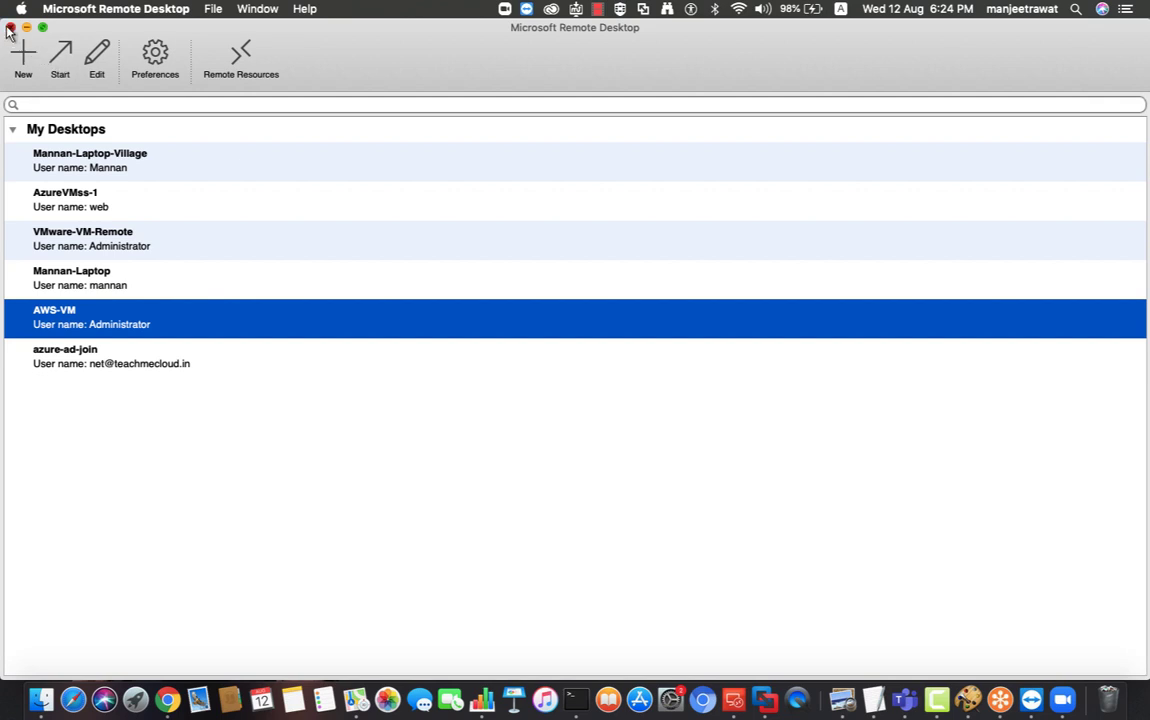
left_click(10, 27)
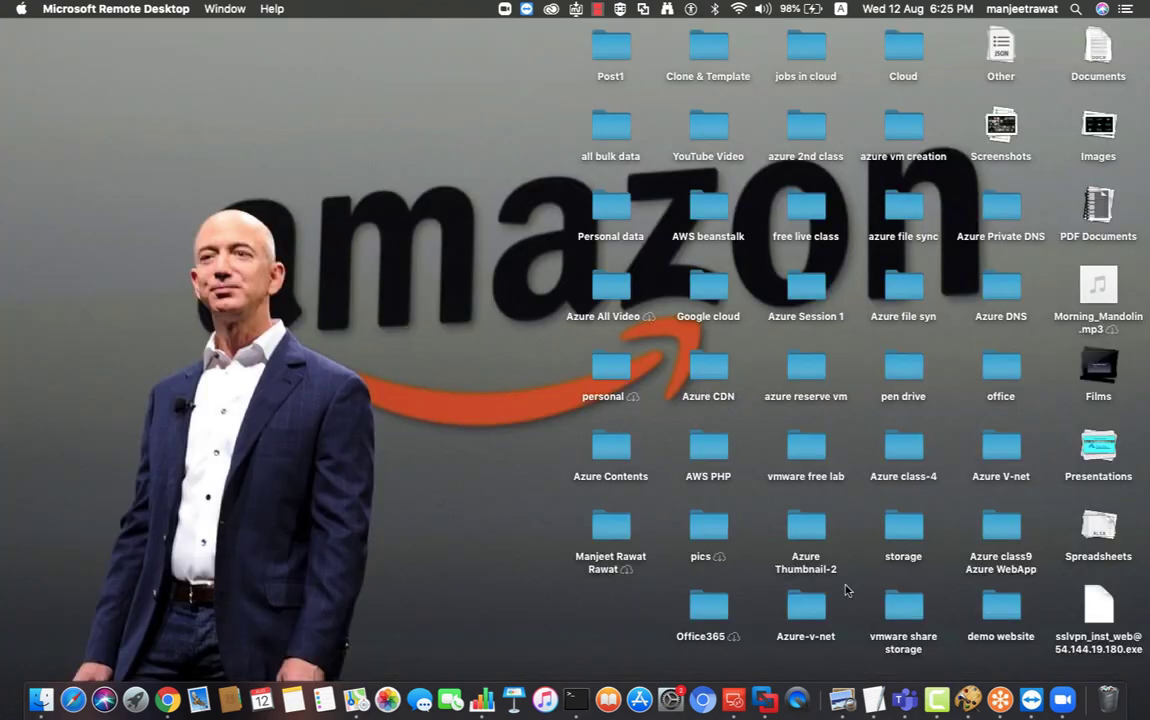
right_click(937, 700)
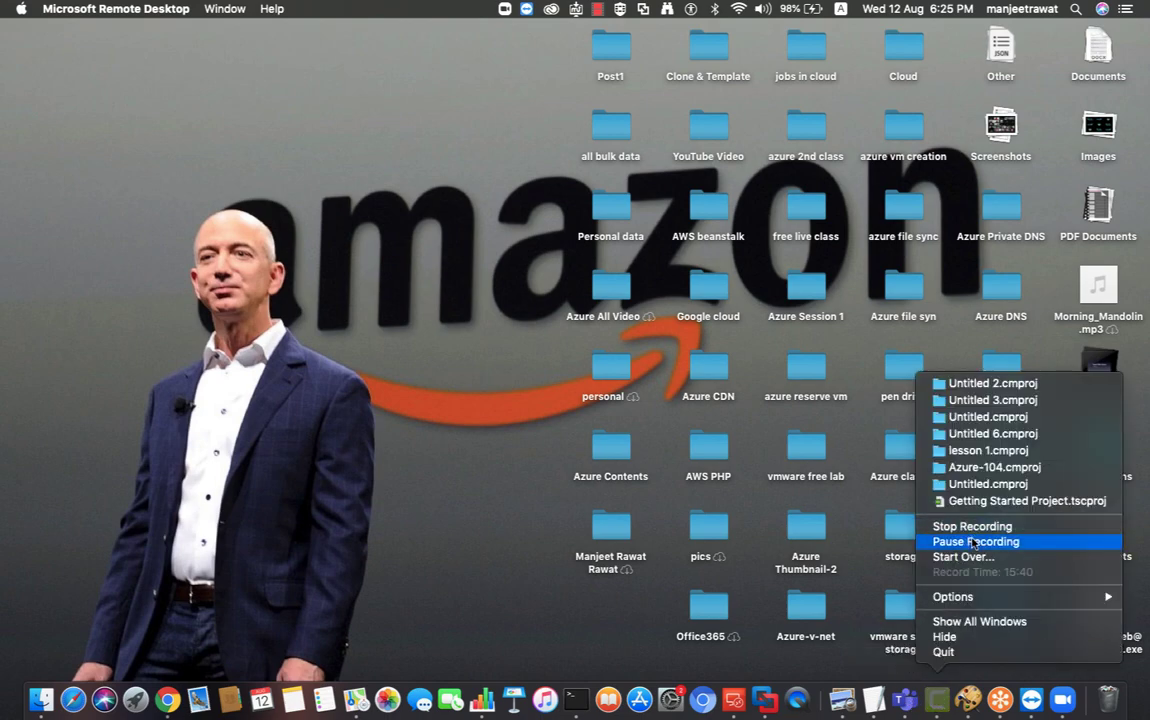